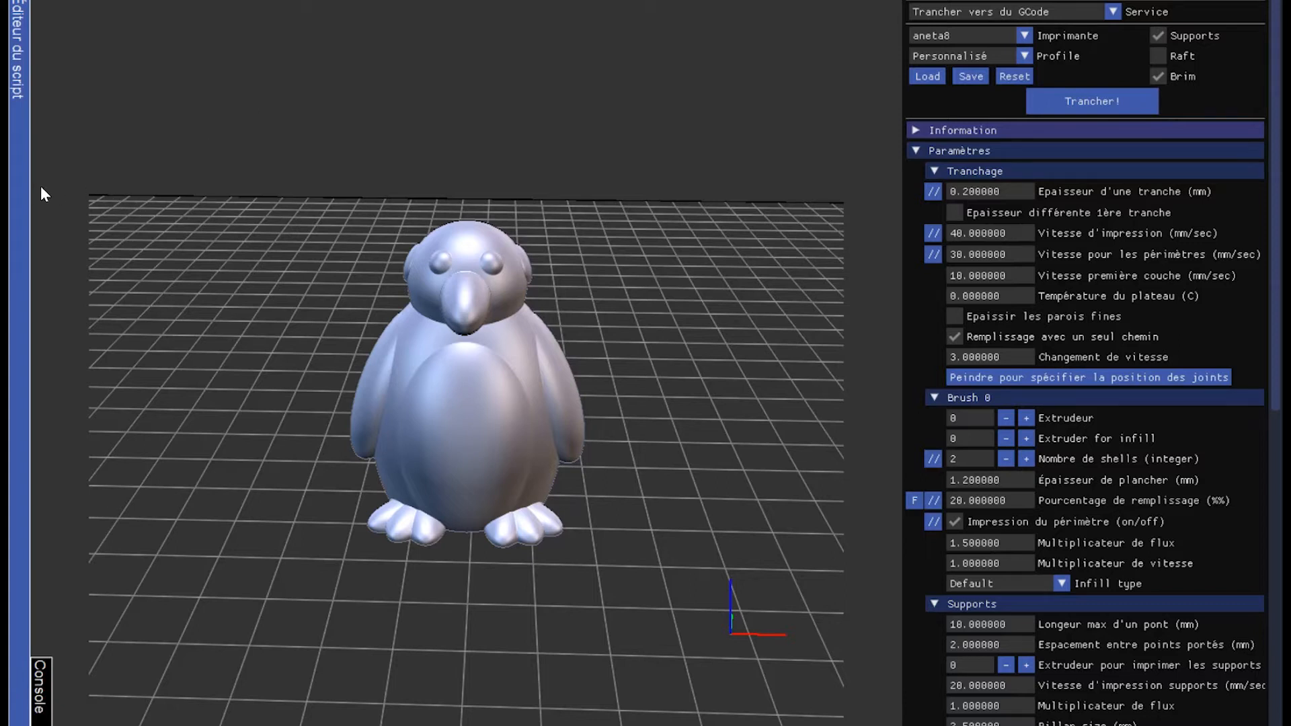
# Step: Check the penguin's loading script in the script editor and the list of available slicing services
pyautogui.click(13, 108)
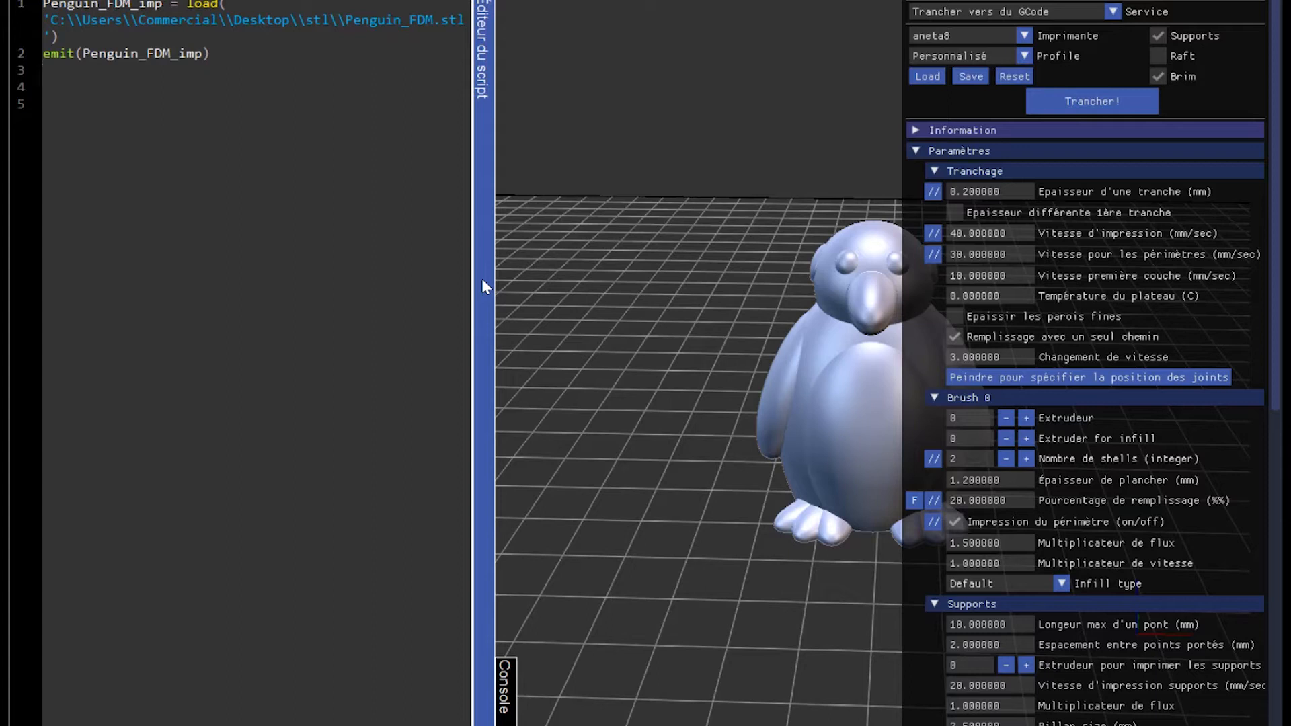
pyautogui.moveTo(482, 279); pyautogui.dragTo(324, 168)
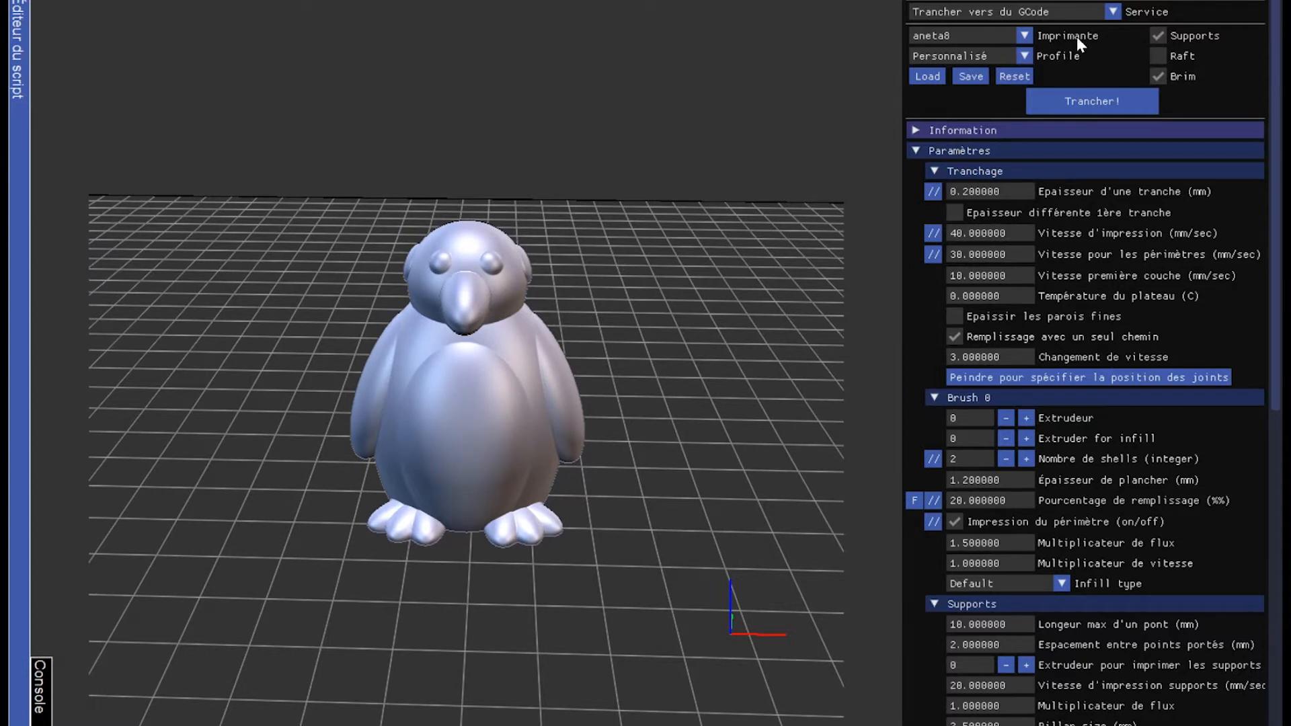
pyautogui.click(1112, 11)
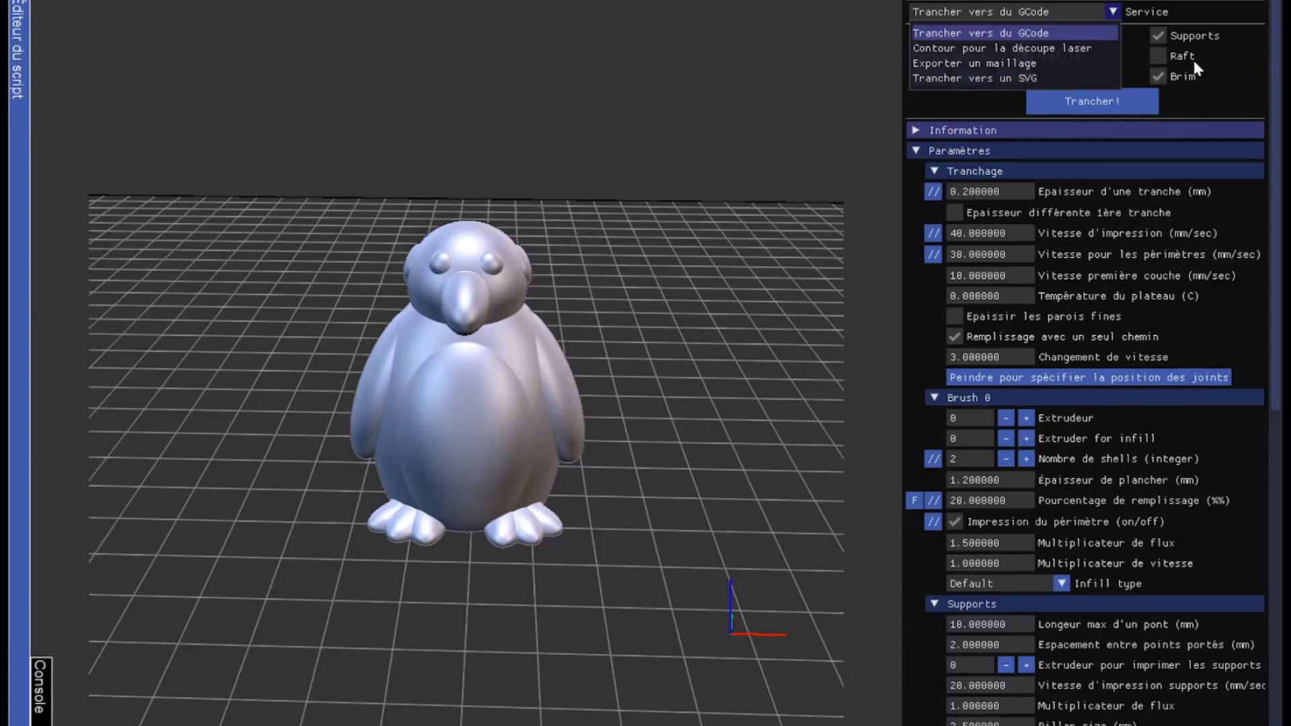
pyautogui.click(659, 51)
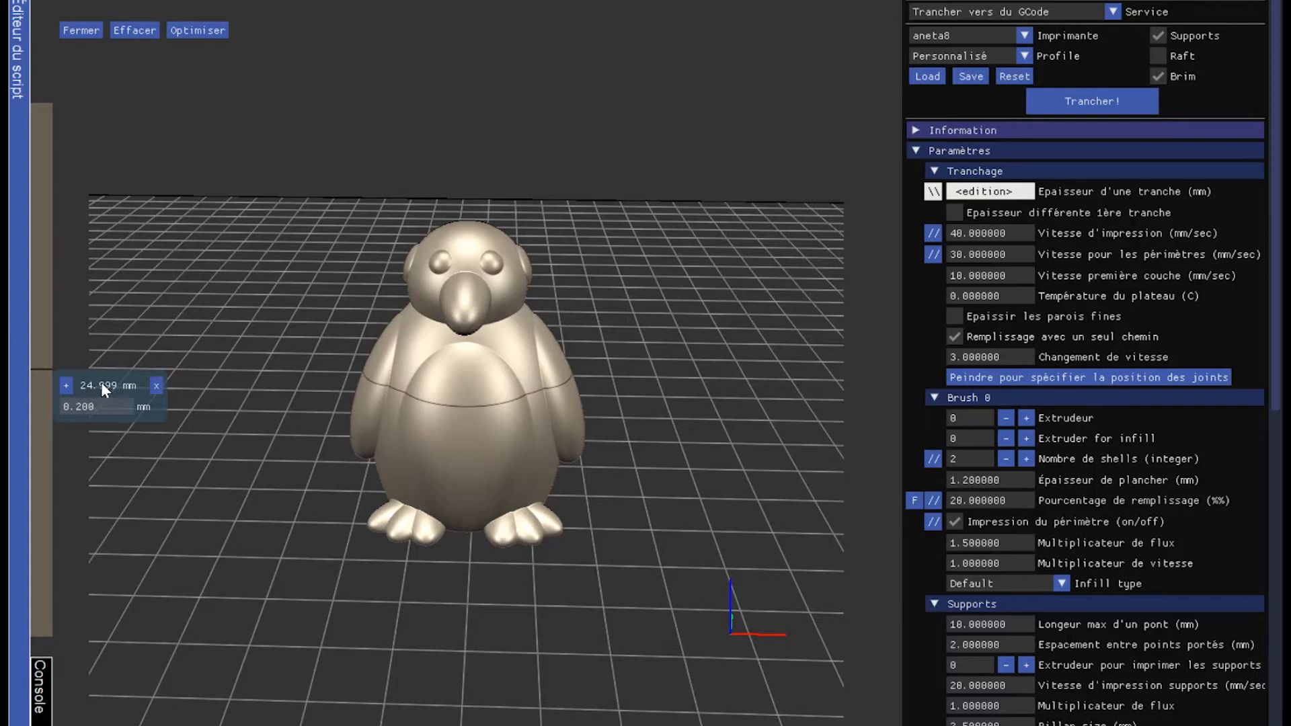
# Step: Try per-slice layer thickness with control points at heights of about 13.2 mm and 30 mm, and clear the thickness edits
pyautogui.moveTo(94, 377)
pyautogui.mouseDown()
pyautogui.moveTo(103, 329)
pyautogui.moveTo(114, 490)
pyautogui.moveTo(126, 422)
pyautogui.moveTo(106, 470)
pyautogui.mouseUp()
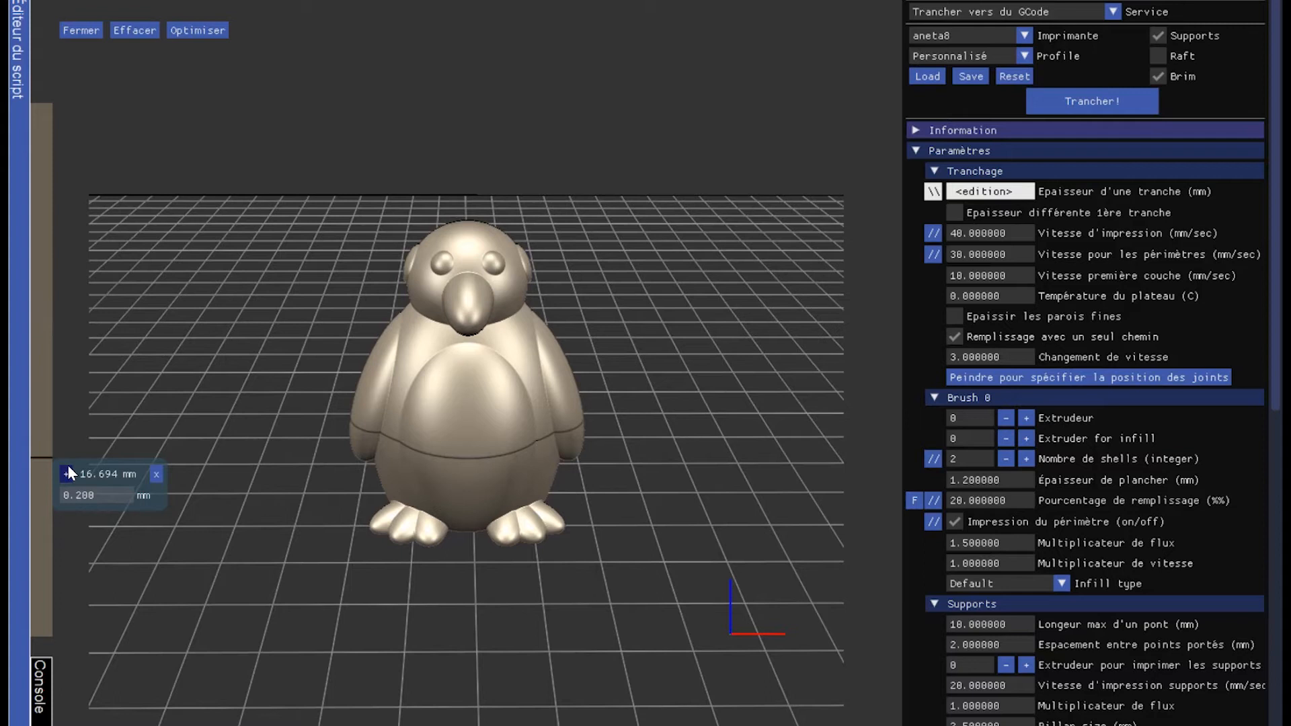
pyautogui.click(67, 473)
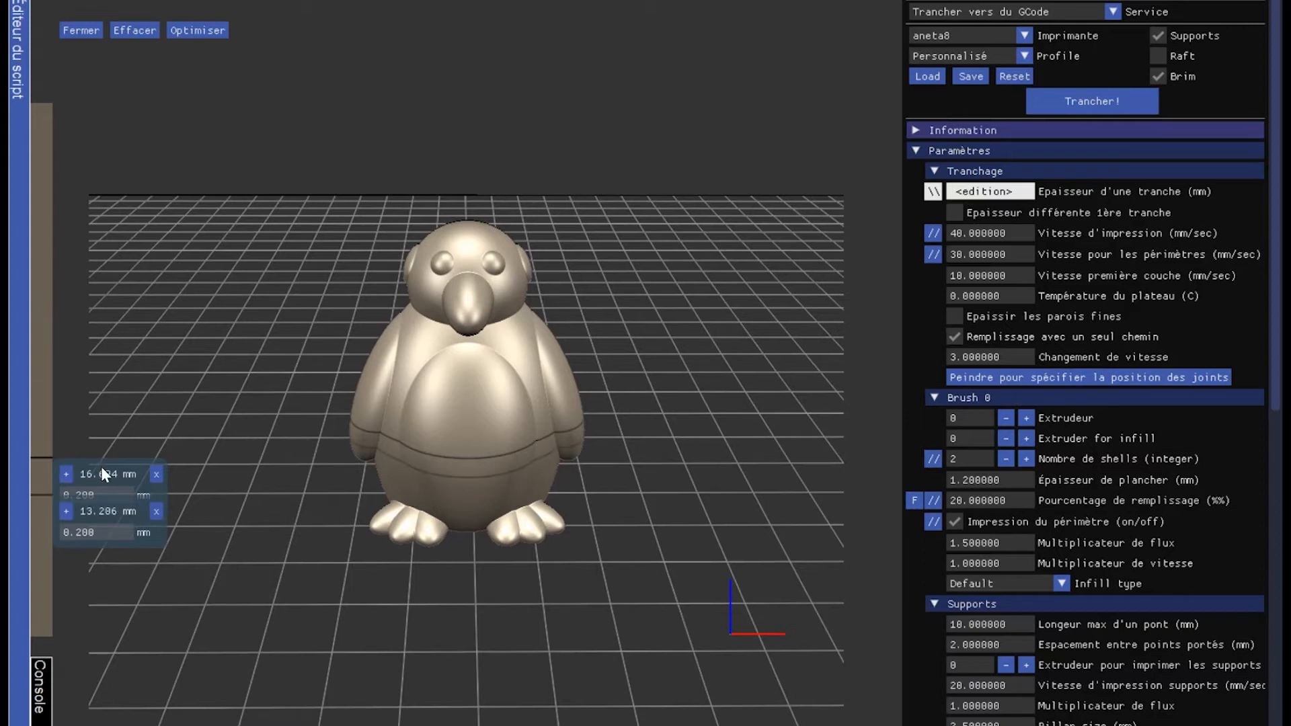
pyautogui.moveTo(94, 467)
pyautogui.mouseDown()
pyautogui.moveTo(87, 432)
pyautogui.moveTo(113, 407)
pyautogui.moveTo(121, 367)
pyautogui.mouseUp()
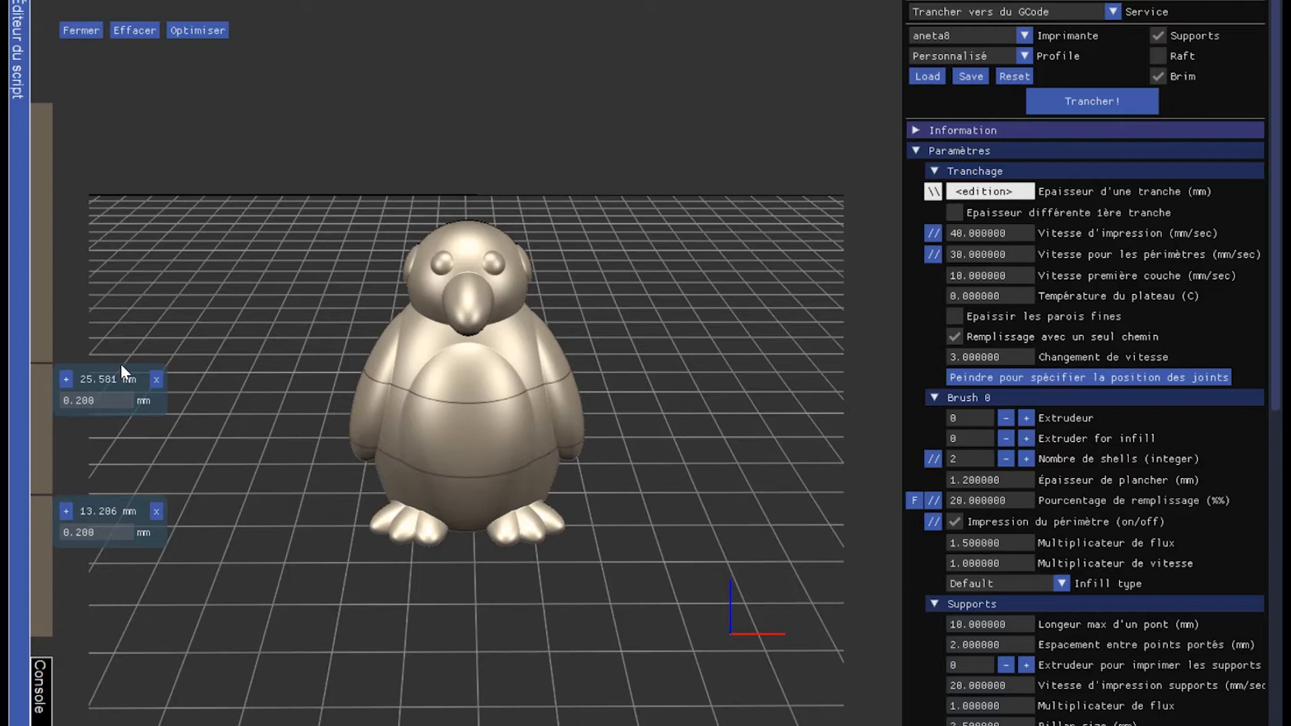
pyautogui.moveTo(108, 377); pyautogui.dragTo(79, 210)
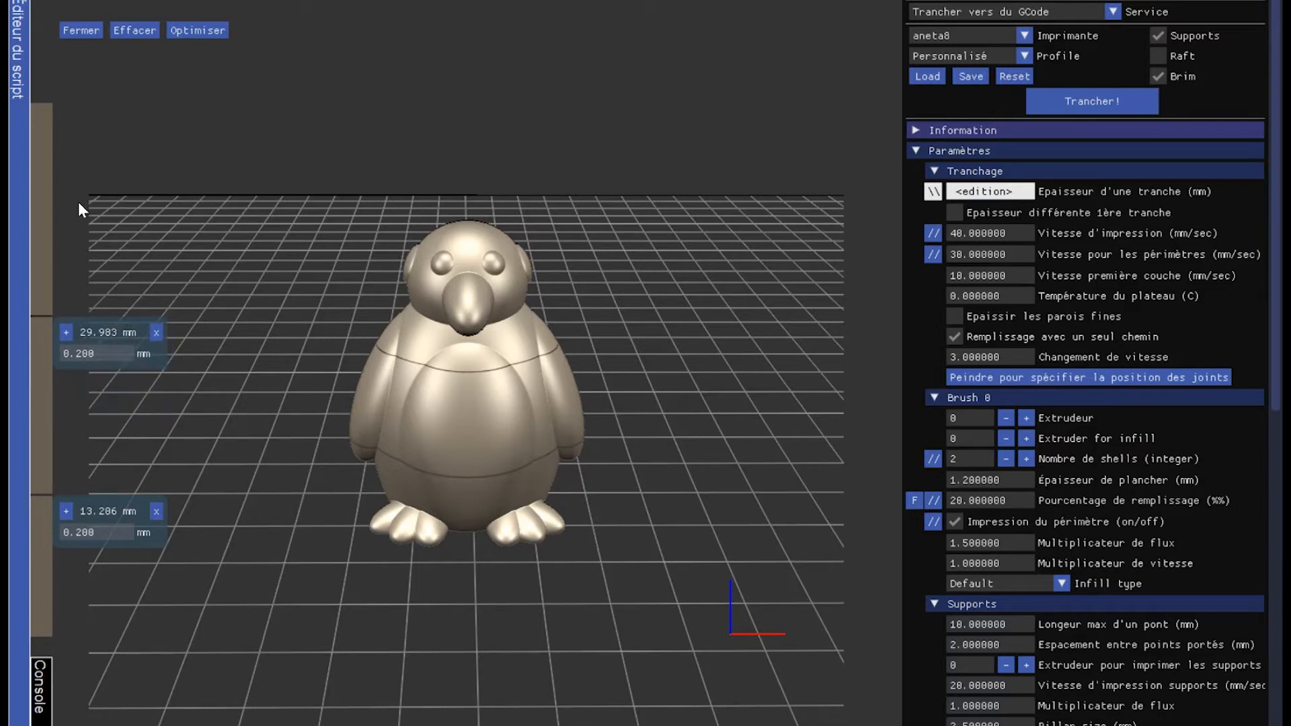
pyautogui.click(157, 332)
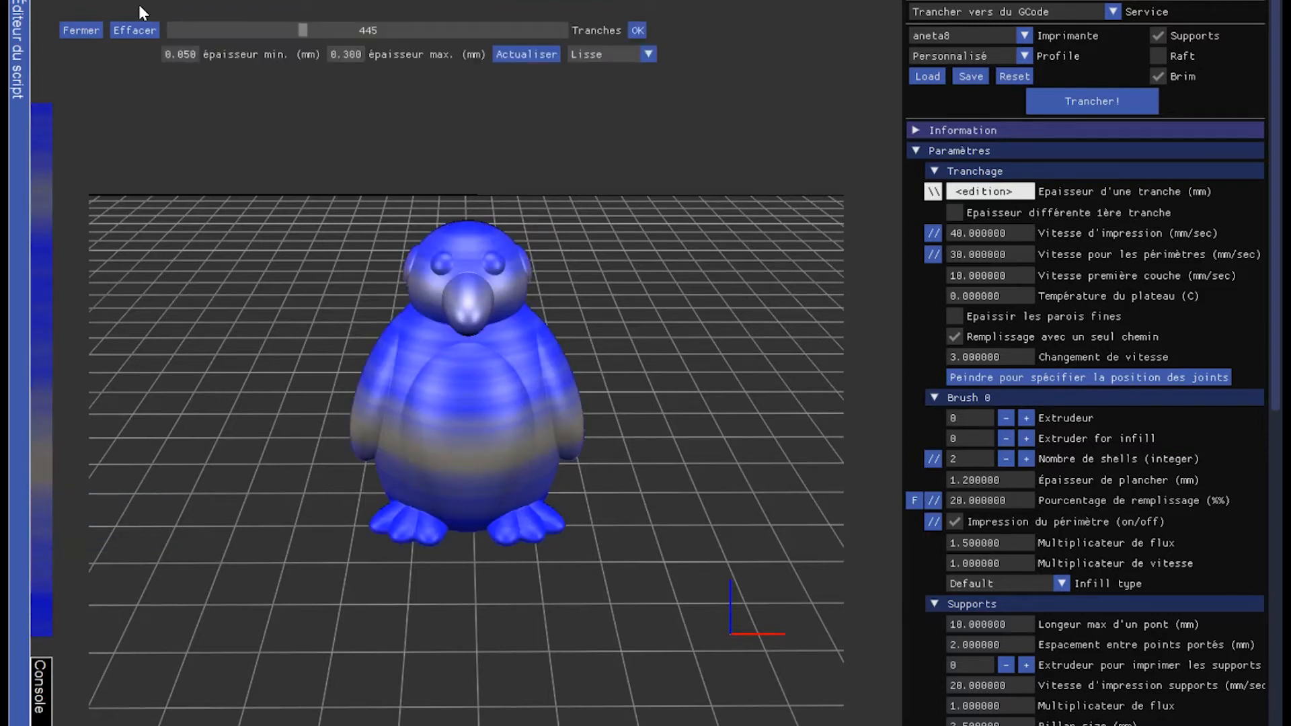
pyautogui.moveTo(479, 251)
pyautogui.click(131, 30)
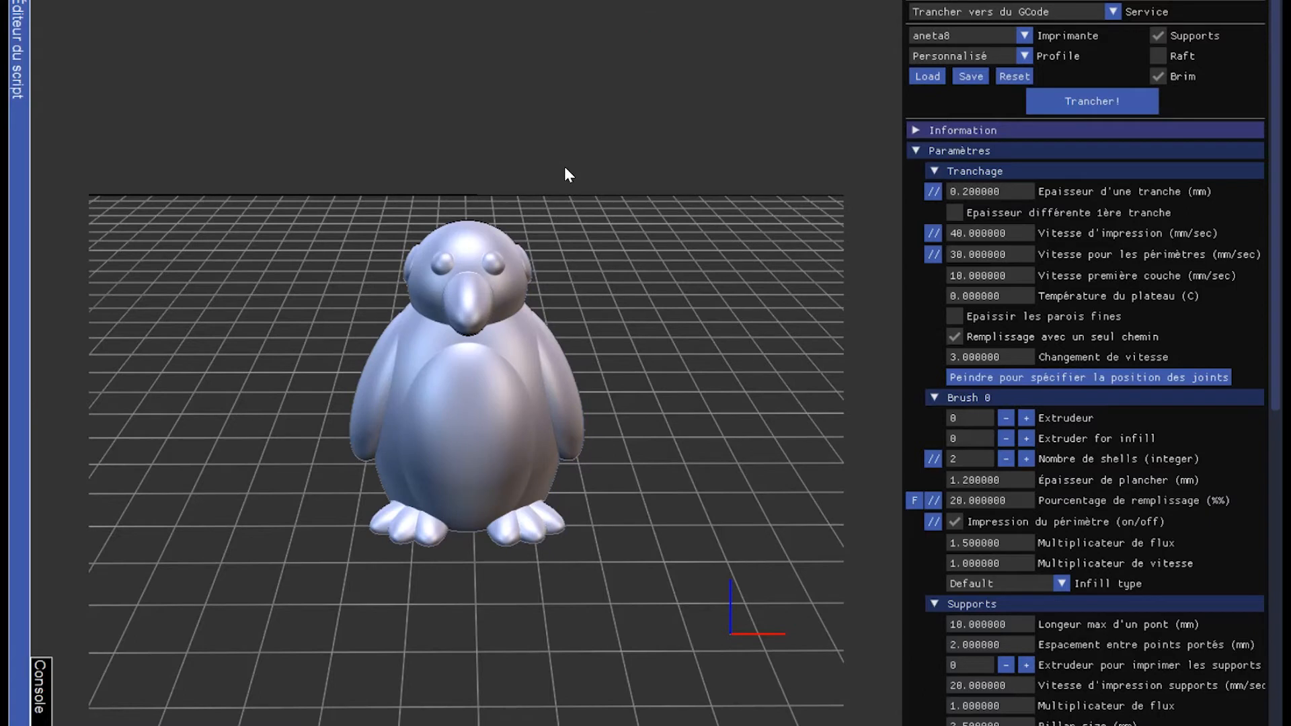
# Step: Try per-slice print speed with control points at heights of about 11.7, 20.2 and 31.5 mm on the penguin
pyautogui.moveTo(379, 94); pyautogui.dragTo(393, 63)
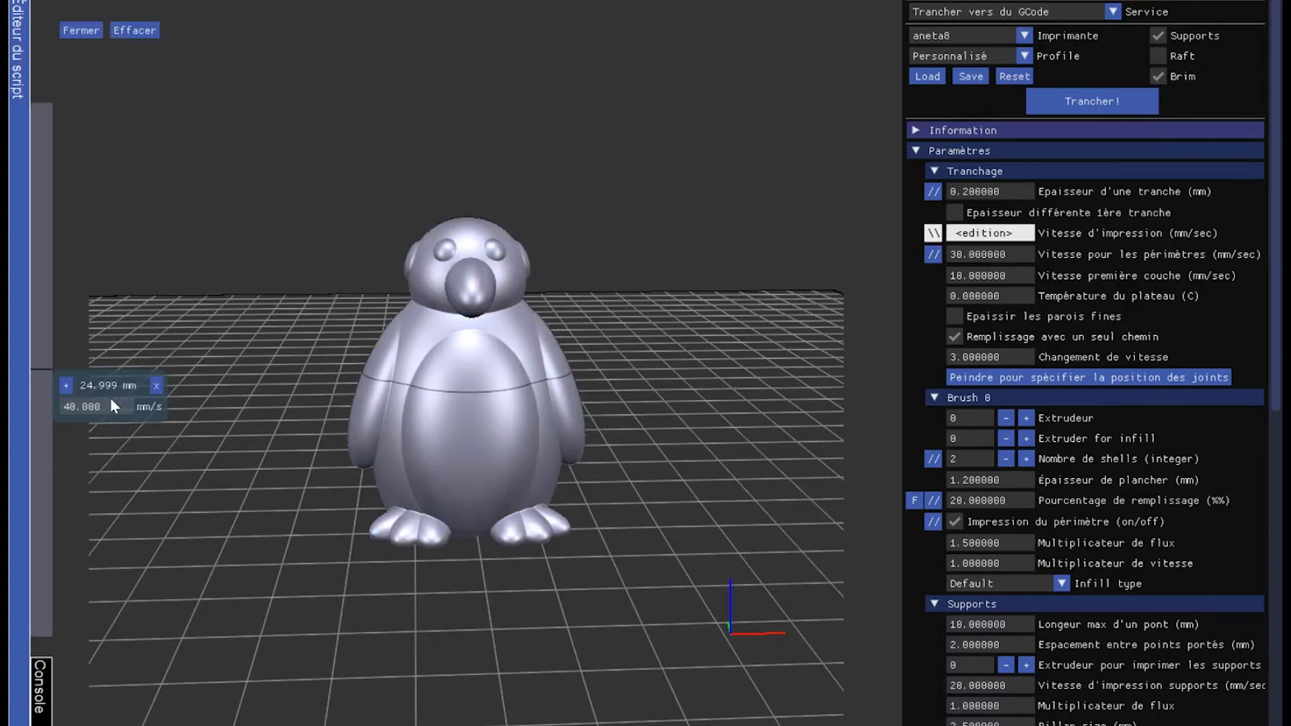
pyautogui.moveTo(107, 386); pyautogui.dragTo(101, 490)
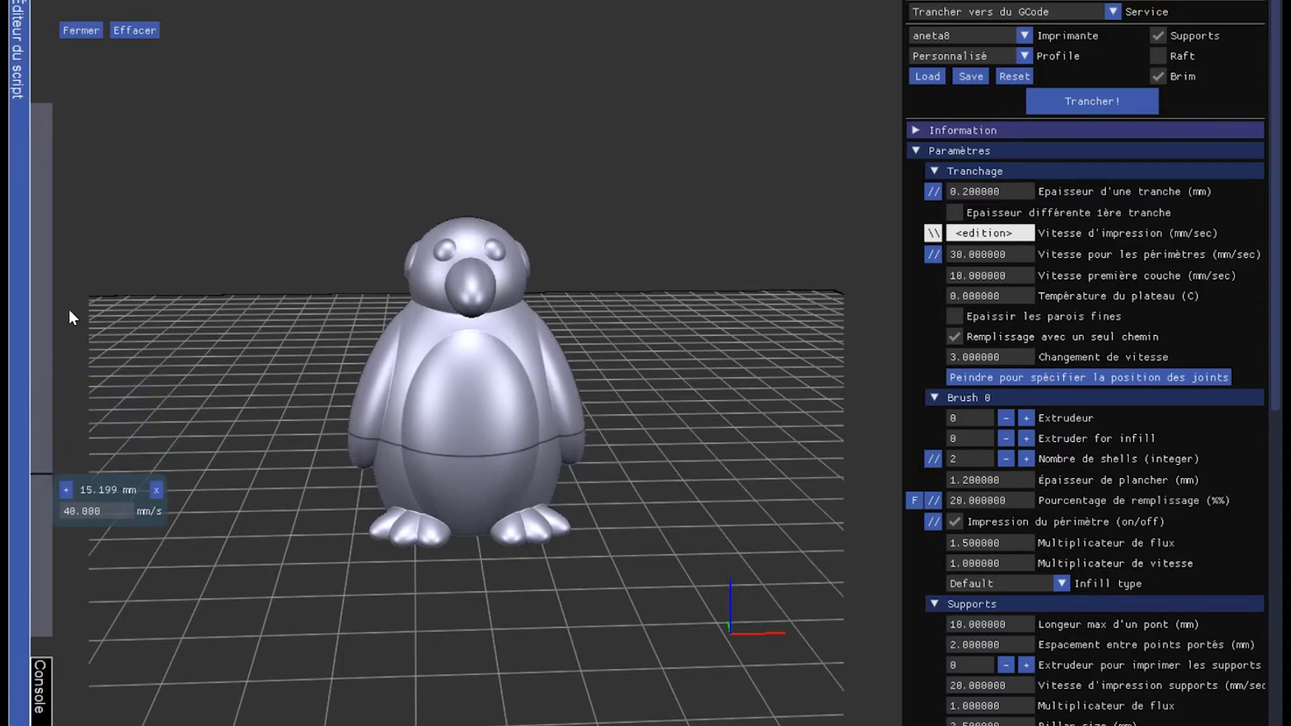
pyautogui.click(66, 489)
pyautogui.moveTo(94, 484); pyautogui.dragTo(107, 394)
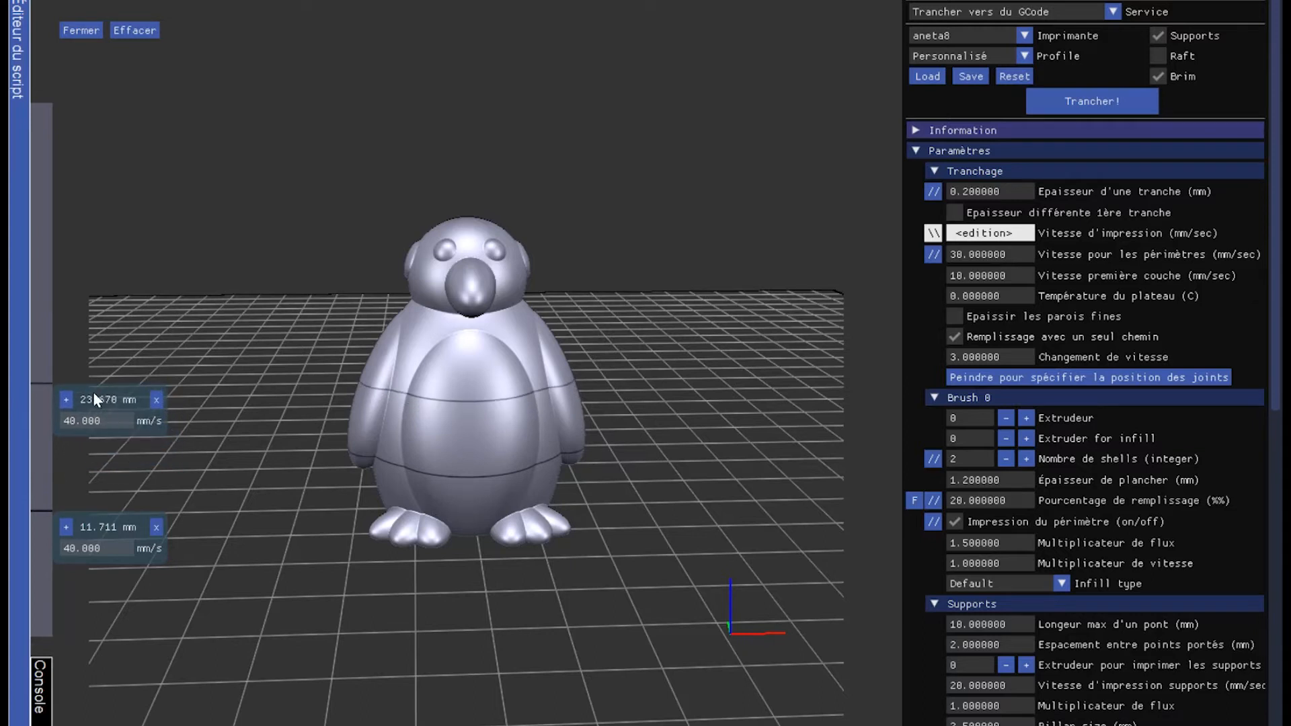
pyautogui.click(66, 400)
pyautogui.moveTo(104, 398)
pyautogui.mouseDown()
pyautogui.moveTo(118, 341)
pyautogui.moveTo(109, 318)
pyautogui.mouseUp()
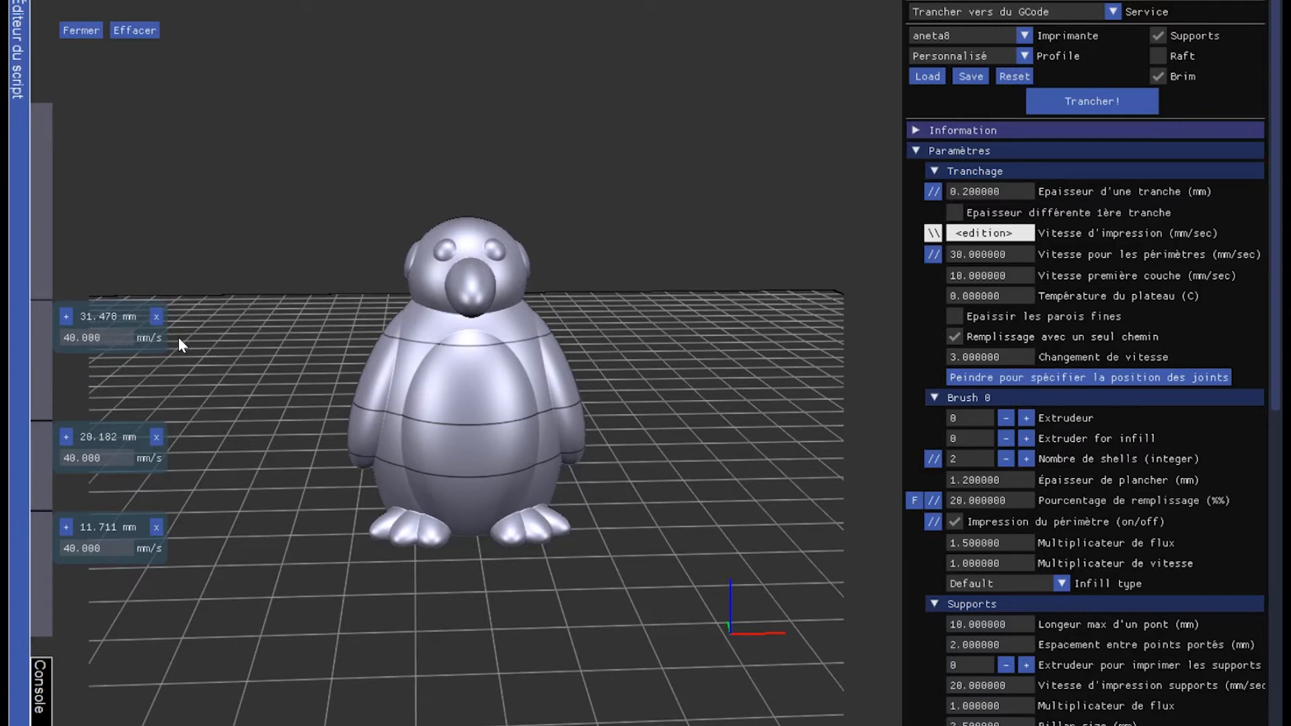
# Step: Remove the two upper print speed control points and clear the remaining per-slice edits
pyautogui.click(157, 316)
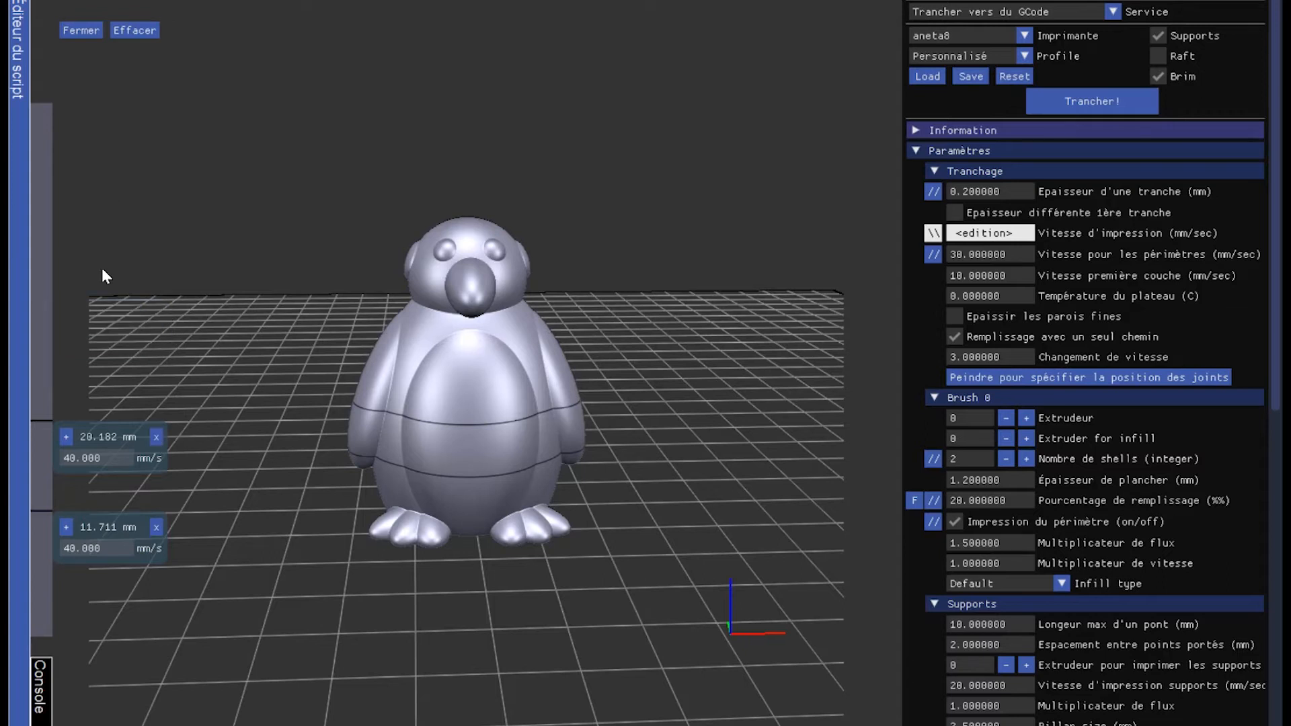
pyautogui.click(156, 437)
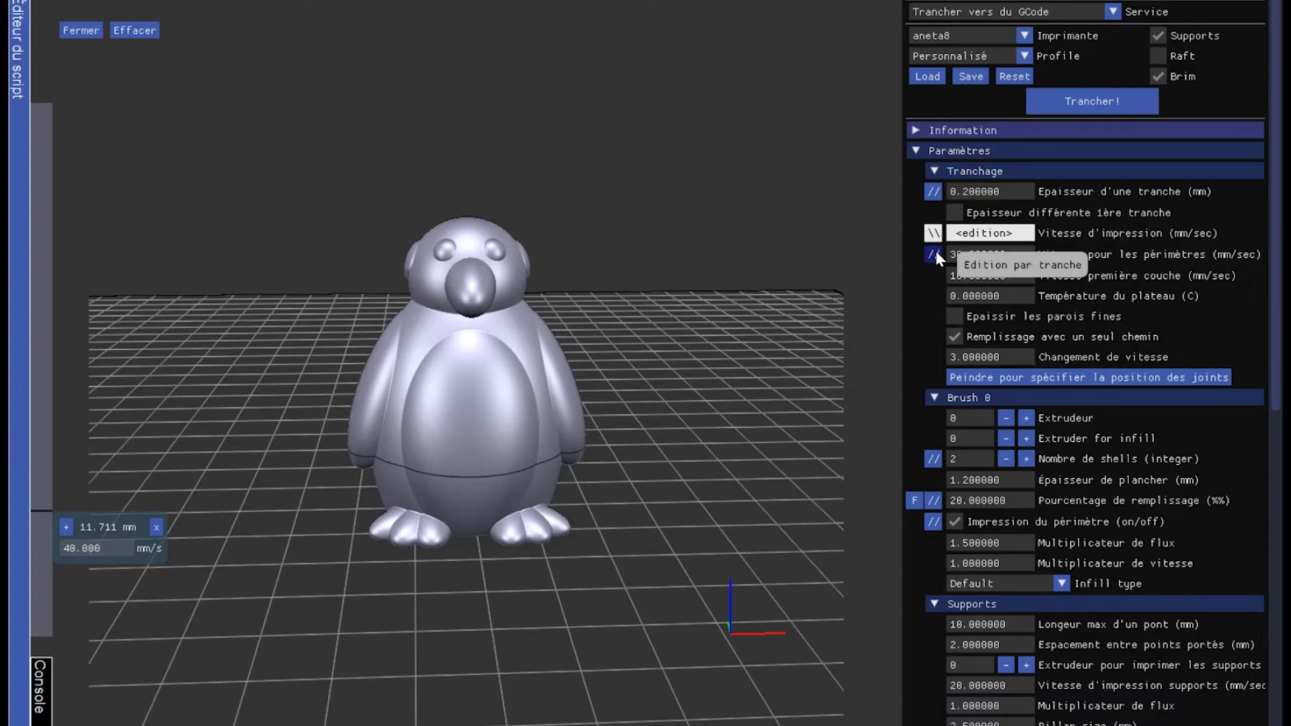
pyautogui.click(133, 30)
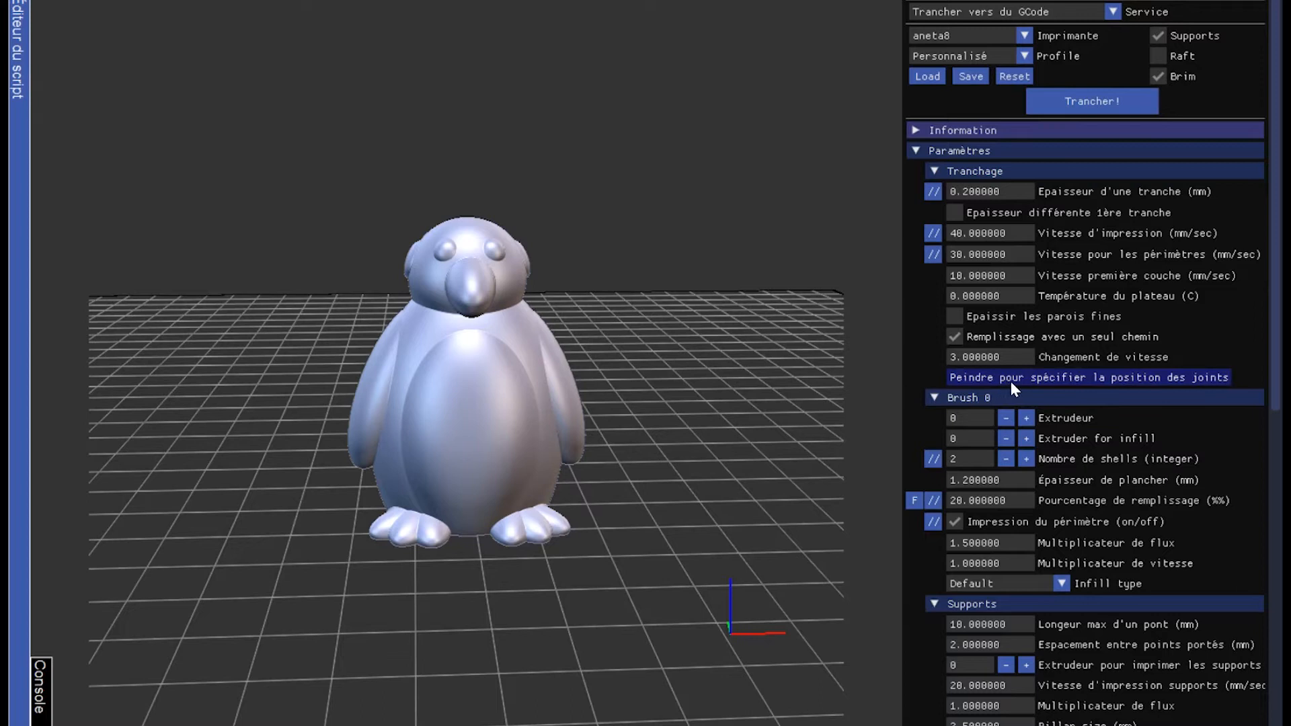
# Step: Slice the penguin to G-code without saving the pending changes, overwriting test01.gcode in the Documents folder
pyautogui.click(1059, 376)
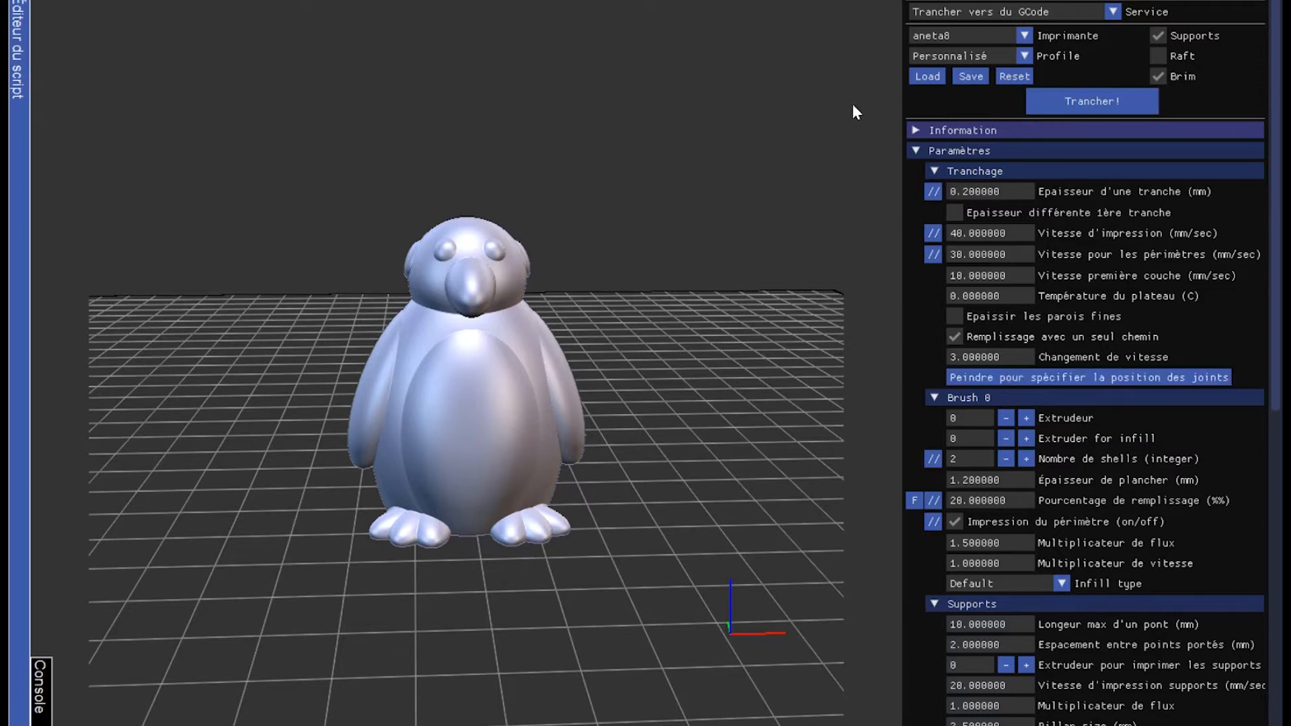
pyautogui.click(1104, 102)
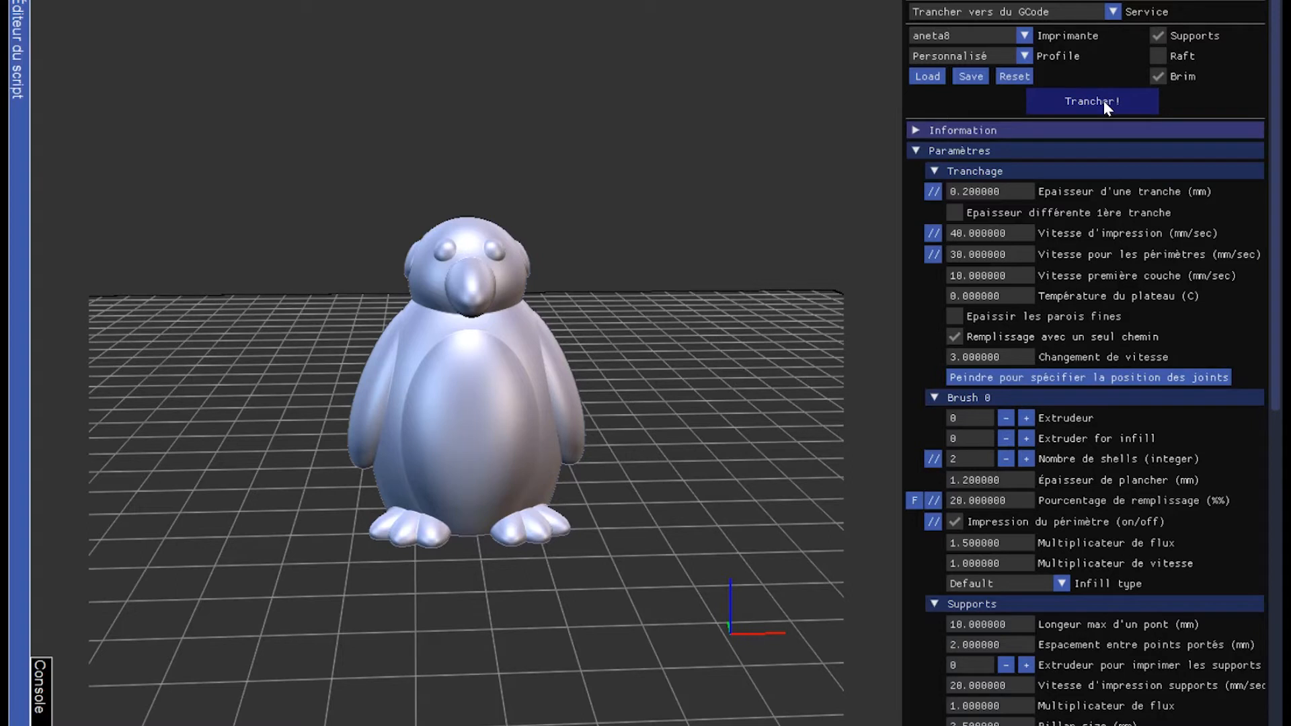
pyautogui.press('Escape')
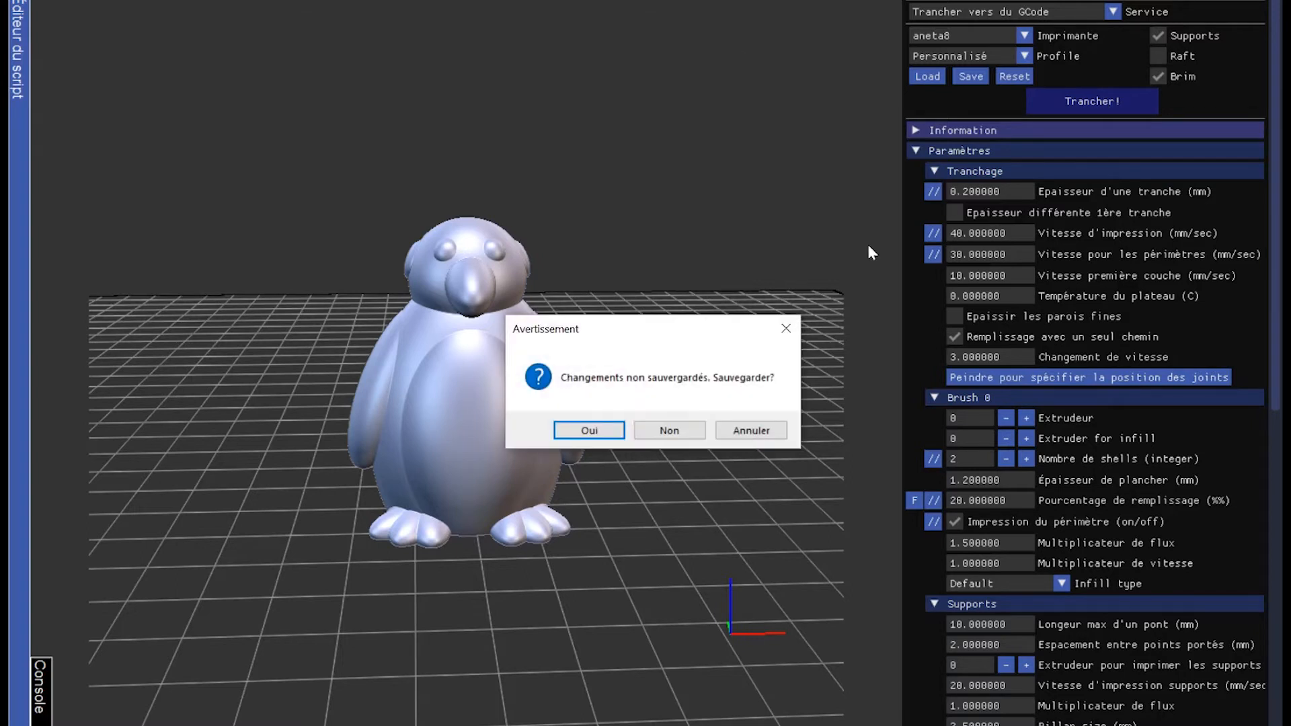
pyautogui.click(669, 431)
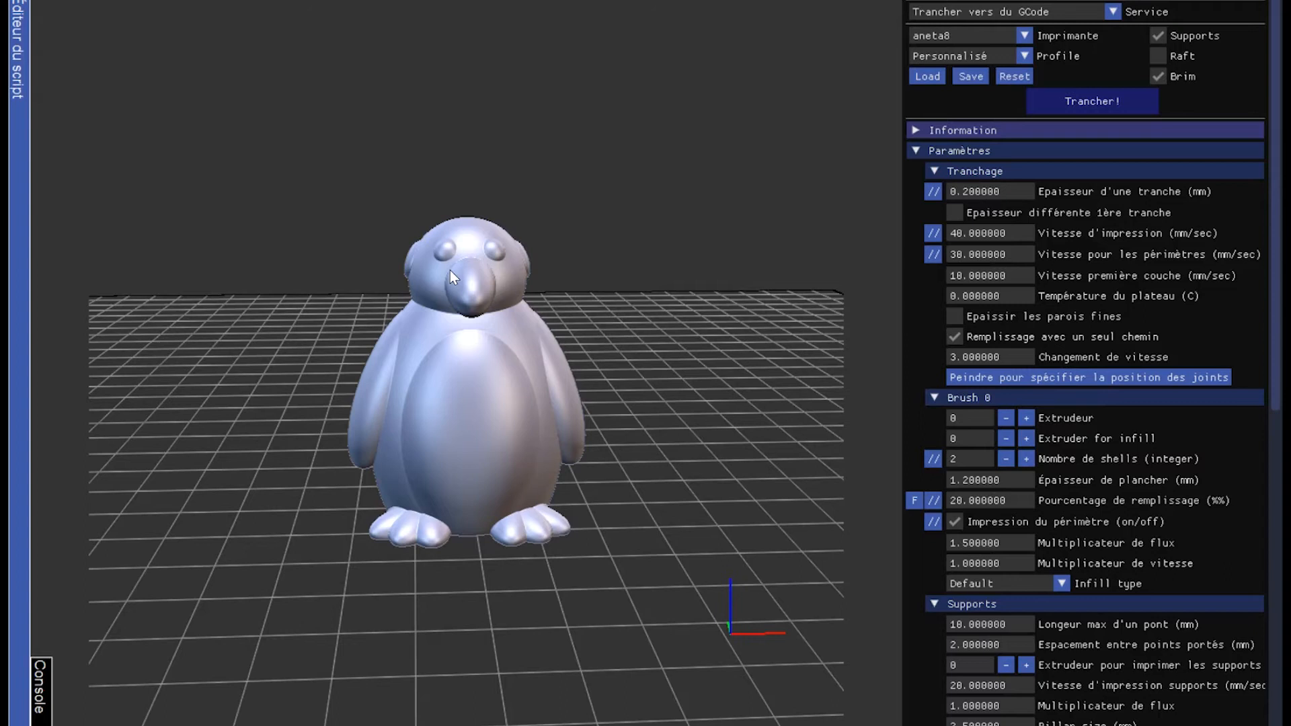
pyautogui.click(222, 243)
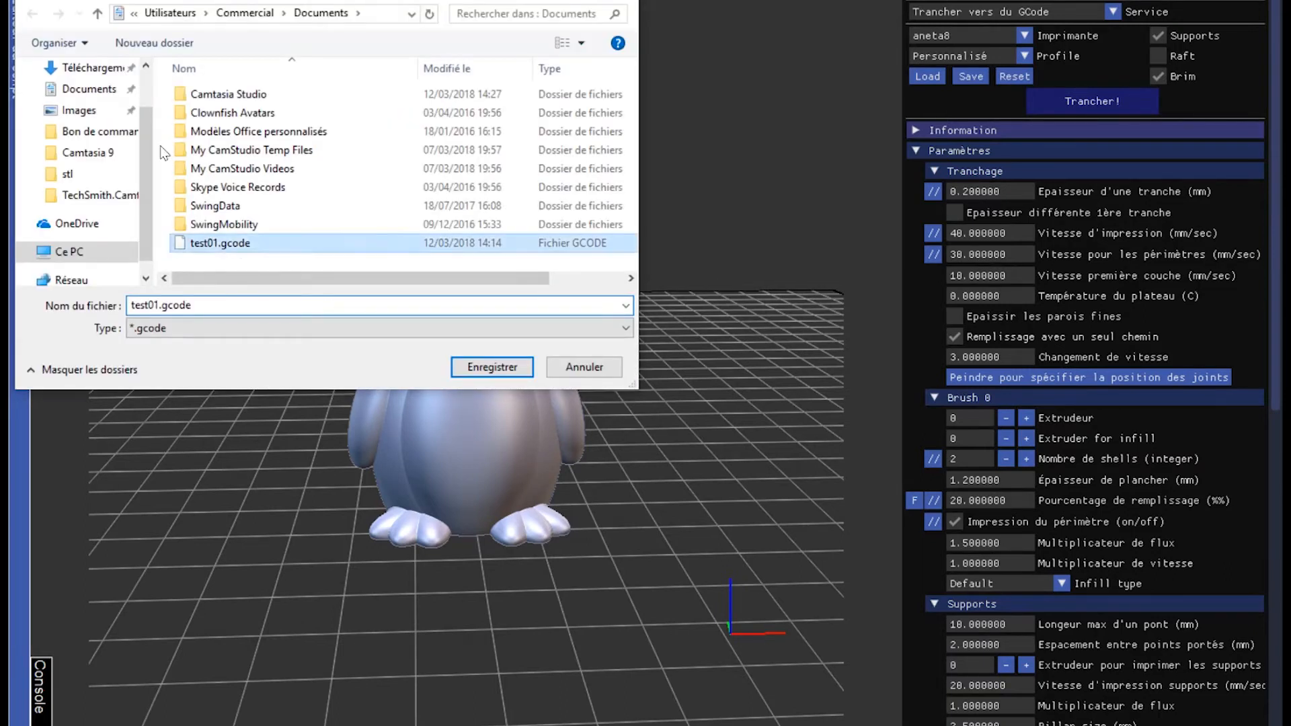
pyautogui.click(492, 367)
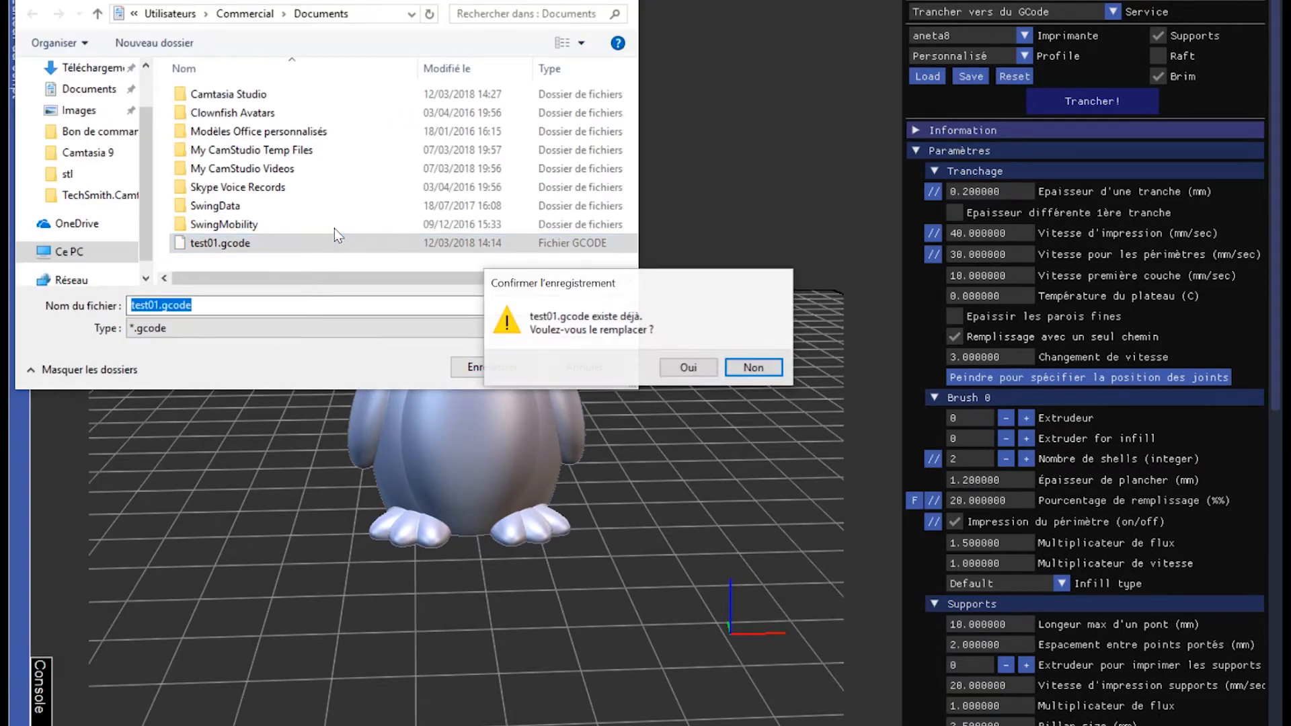
pyautogui.click(688, 368)
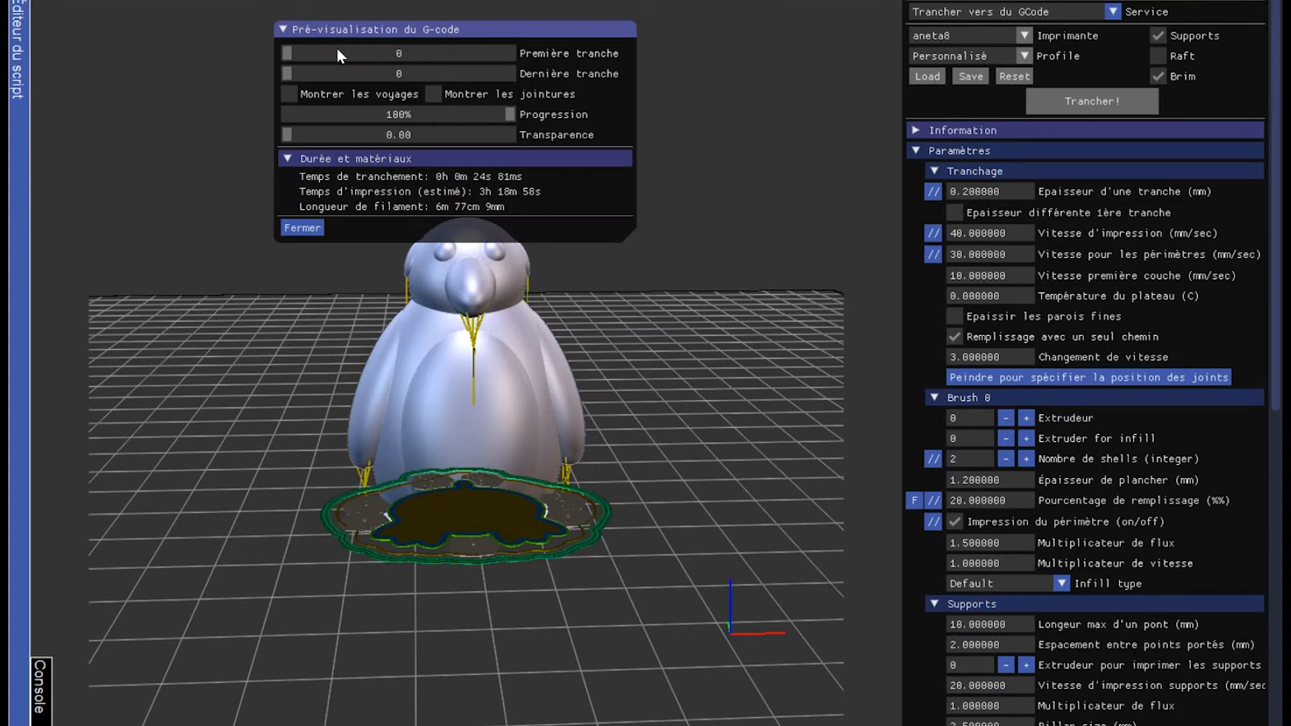
# Step: Preview the G-code up to slice 249, and lower the last displayed slice to 146 to inspect the interior
pyautogui.moveTo(285, 67); pyautogui.dragTo(515, 118)
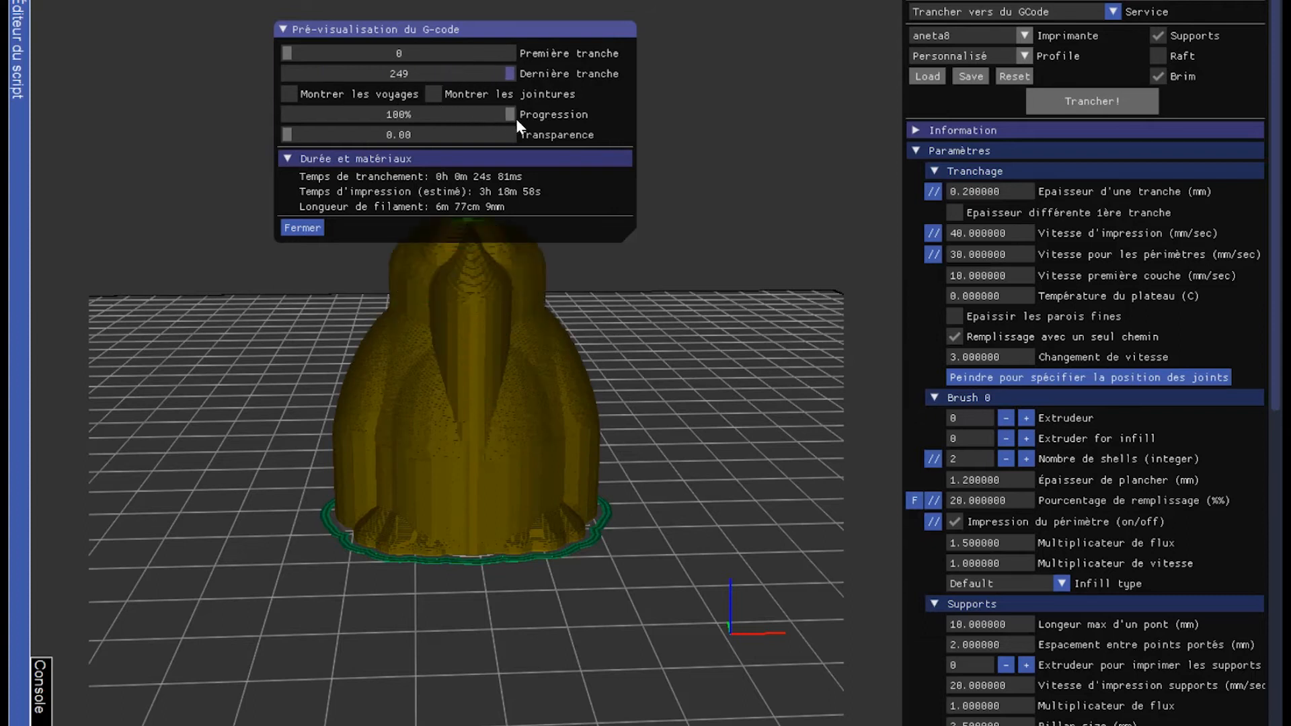
pyautogui.moveTo(710, 285); pyautogui.dragTo(700, 400)
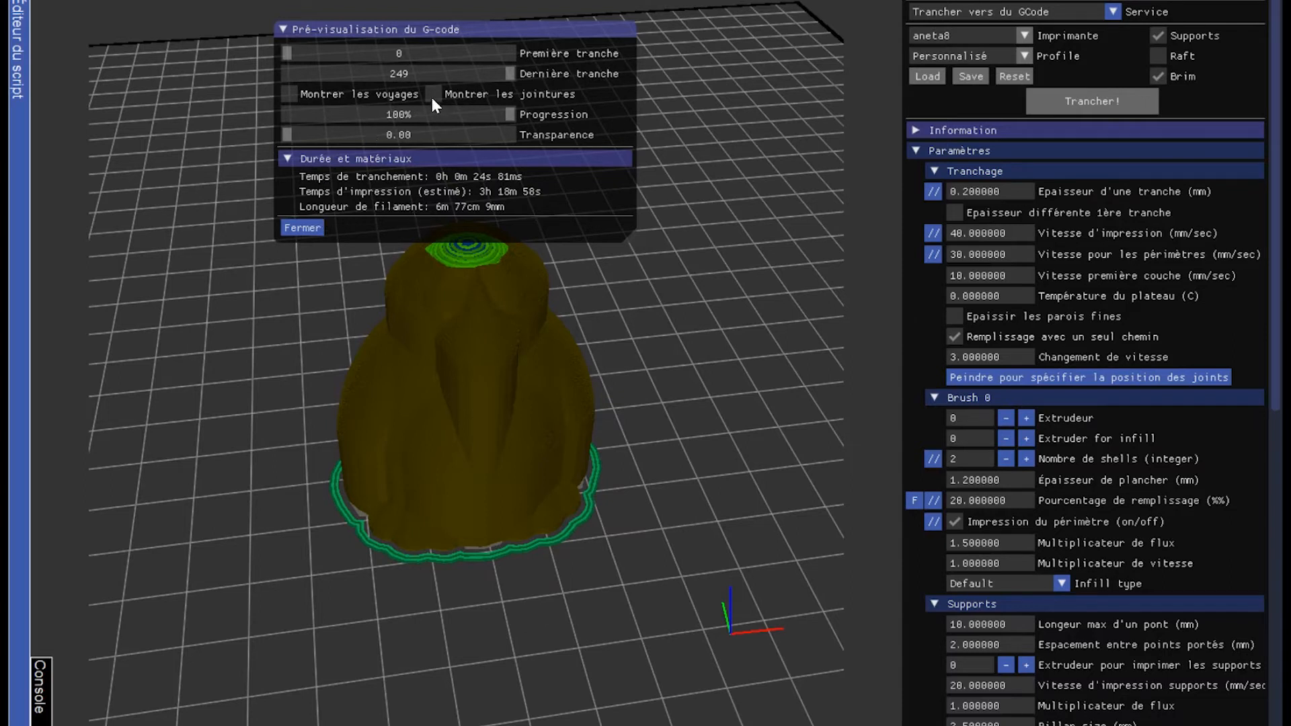
pyautogui.moveTo(507, 78); pyautogui.dragTo(417, 68)
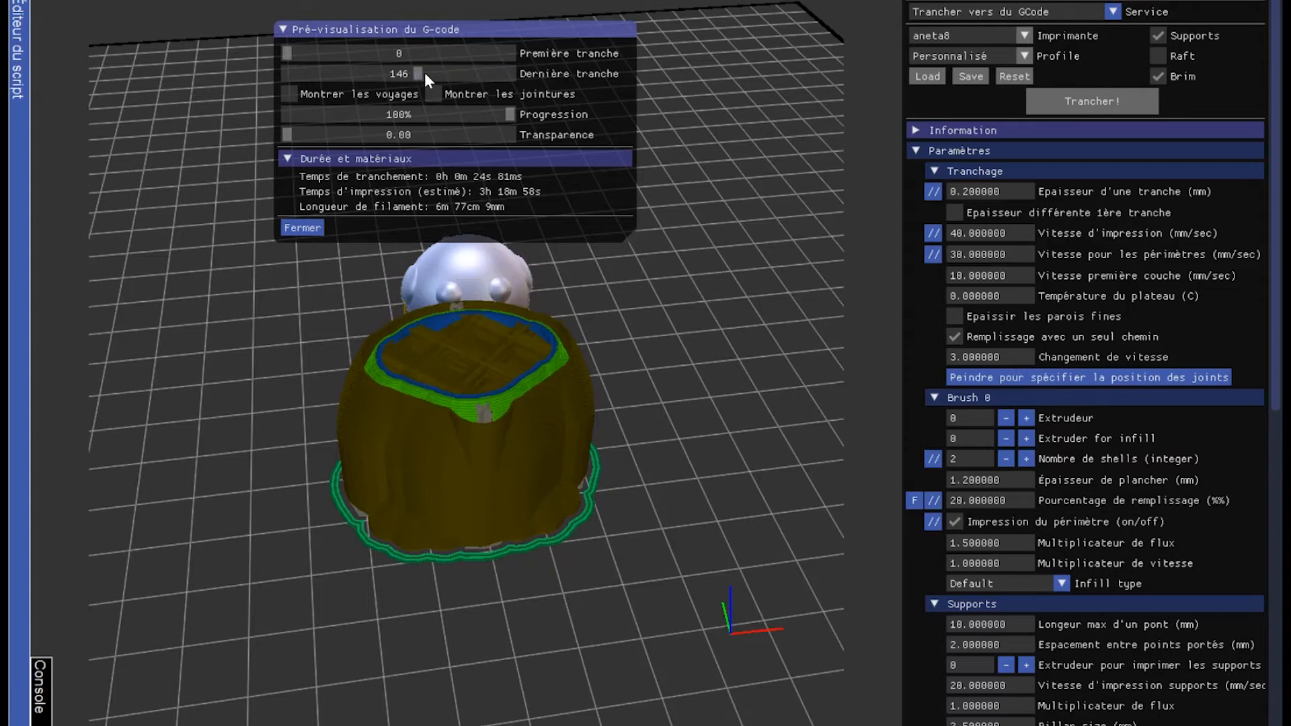
# Step: Show the seams in the G-code preview and examine them with the last displayed slice raised to 249 and lowered again
pyautogui.click(437, 91)
pyautogui.moveTo(363, 72); pyautogui.dragTo(649, 238)
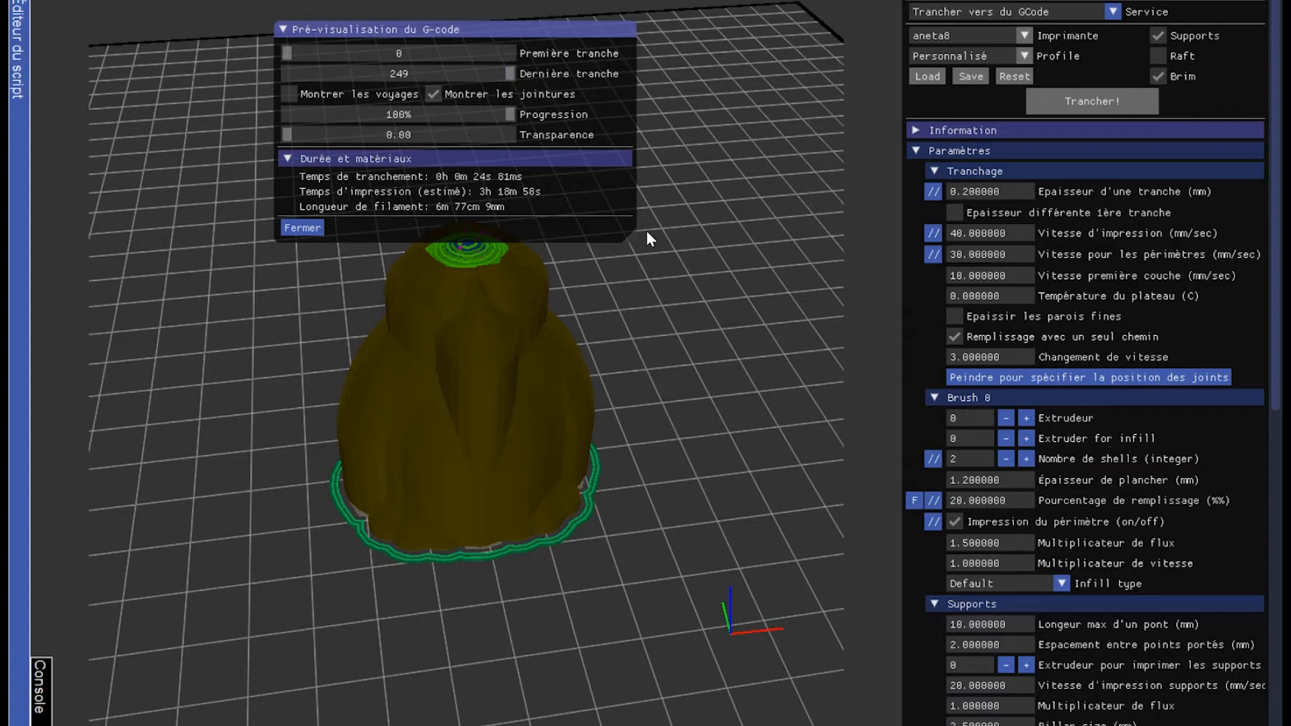
pyautogui.moveTo(632, 296); pyautogui.dragTo(363, 316)
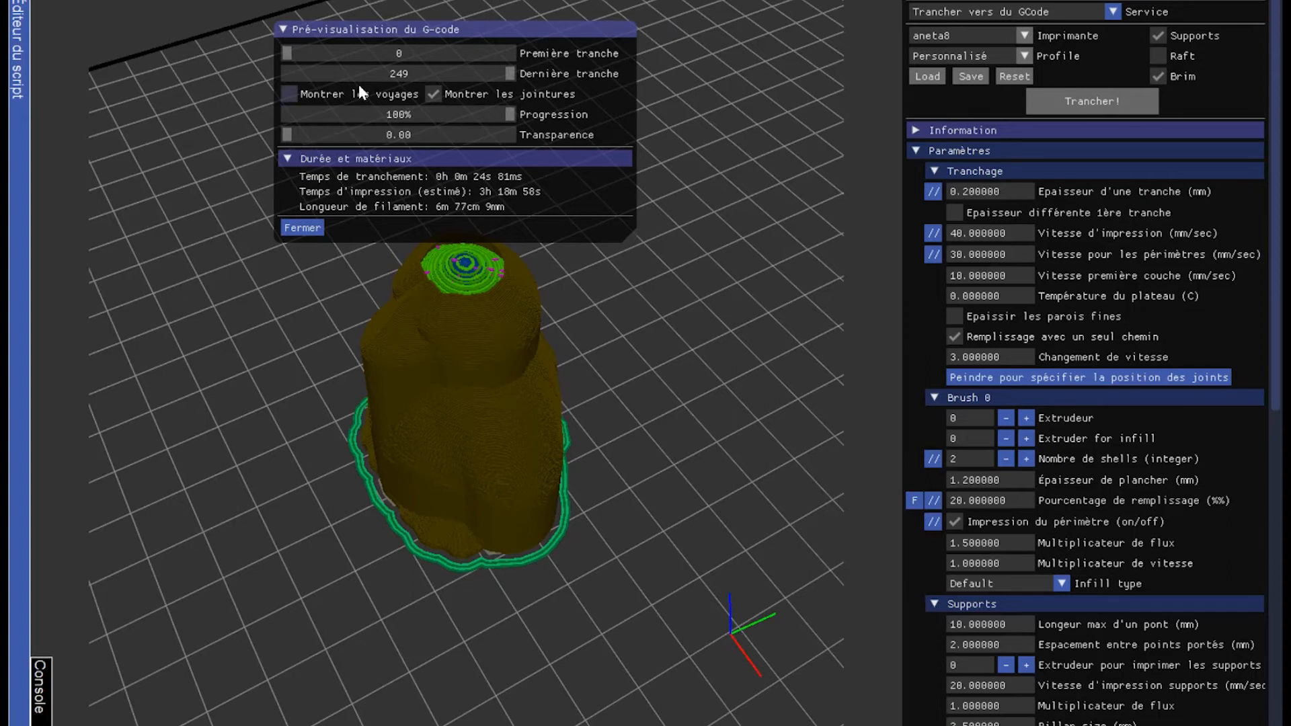
pyautogui.moveTo(457, 76); pyautogui.dragTo(416, 74)
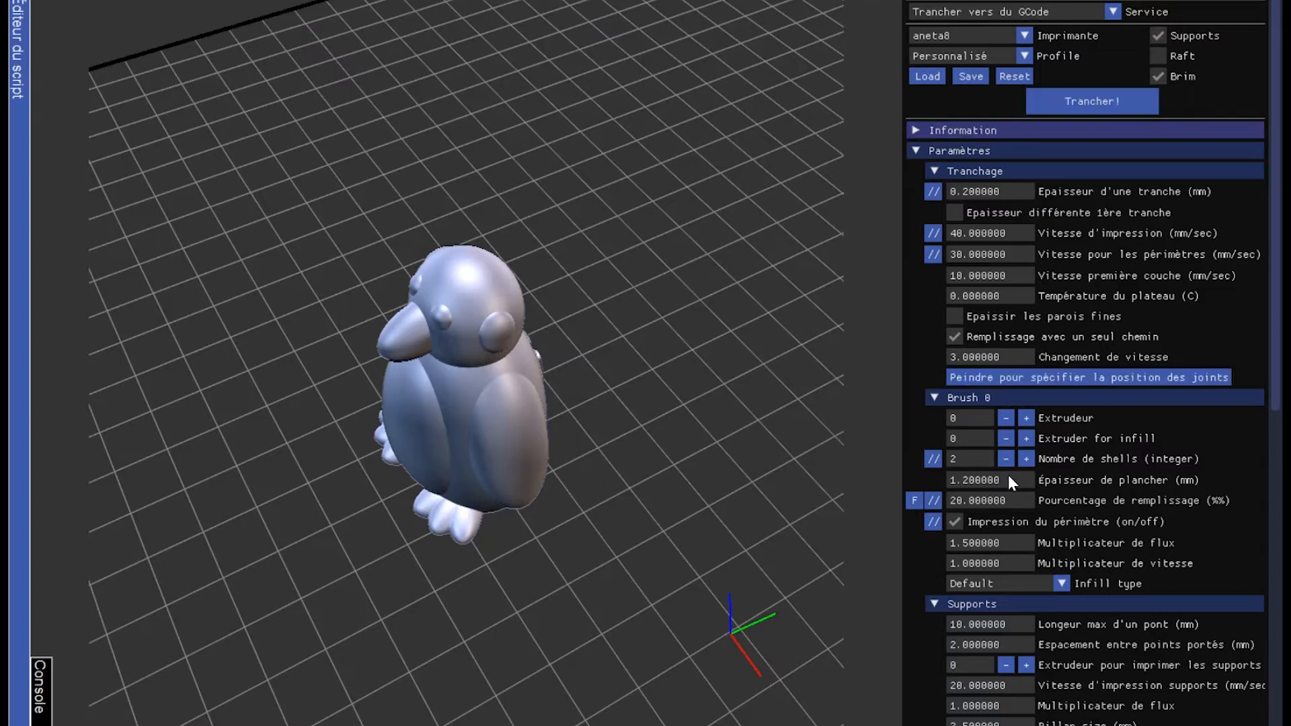
# Step: Paint a full-strength vertical band down the penguin's back, from head to tail, to specify the seam position
pyautogui.moveTo(1278, 374); pyautogui.dragTo(1278, 704)
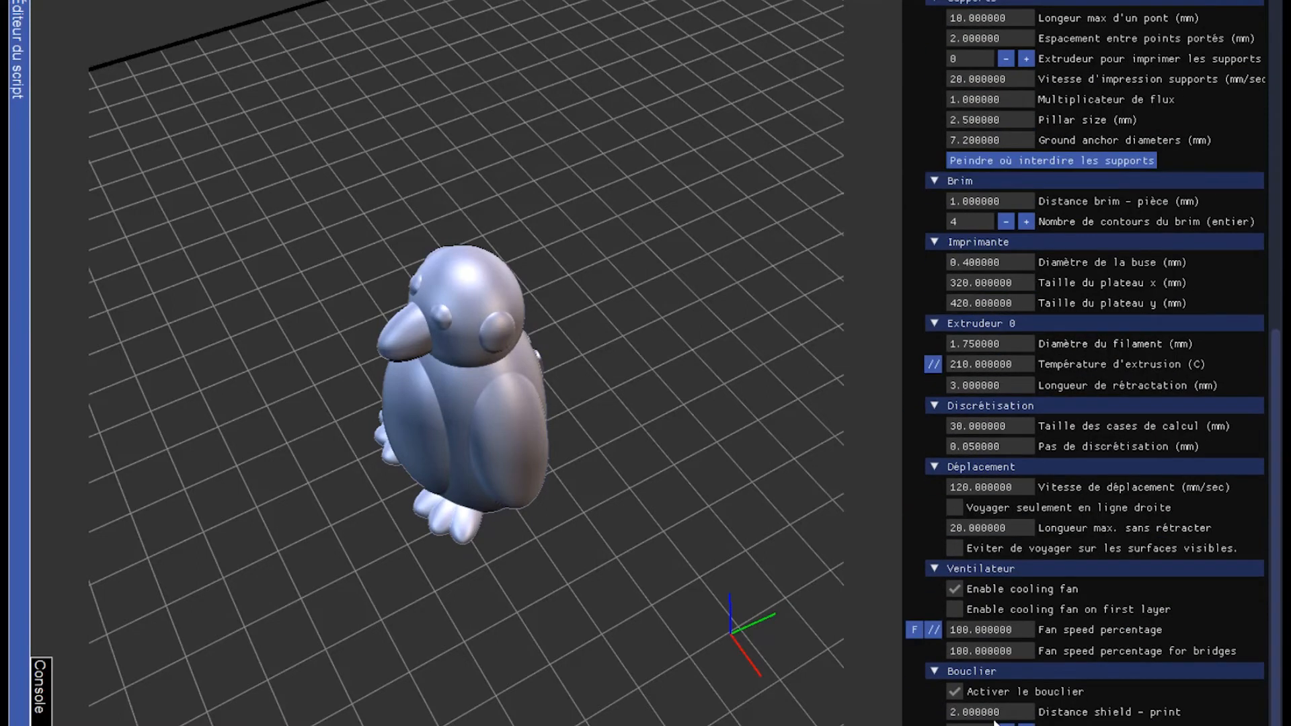
pyautogui.scroll(1, 948, 690)
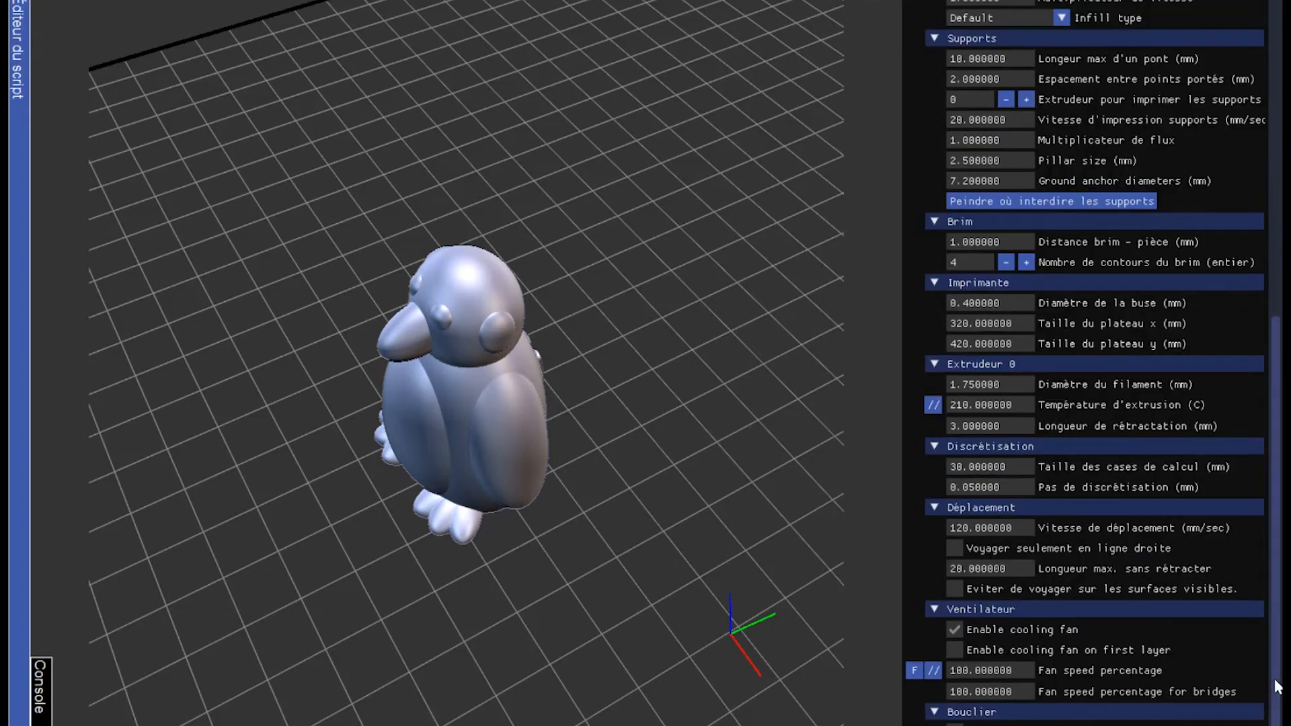
pyautogui.moveTo(1276, 648); pyautogui.dragTo(1269, 321)
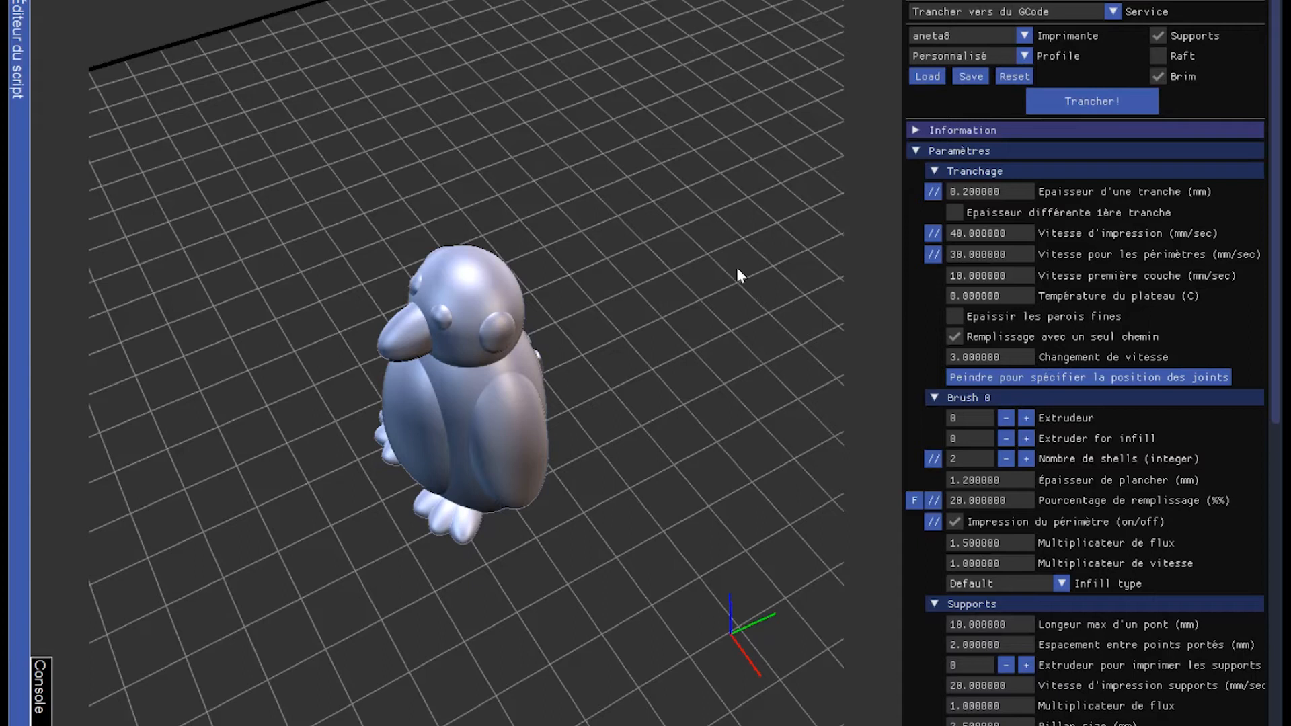
pyautogui.click(1000, 379)
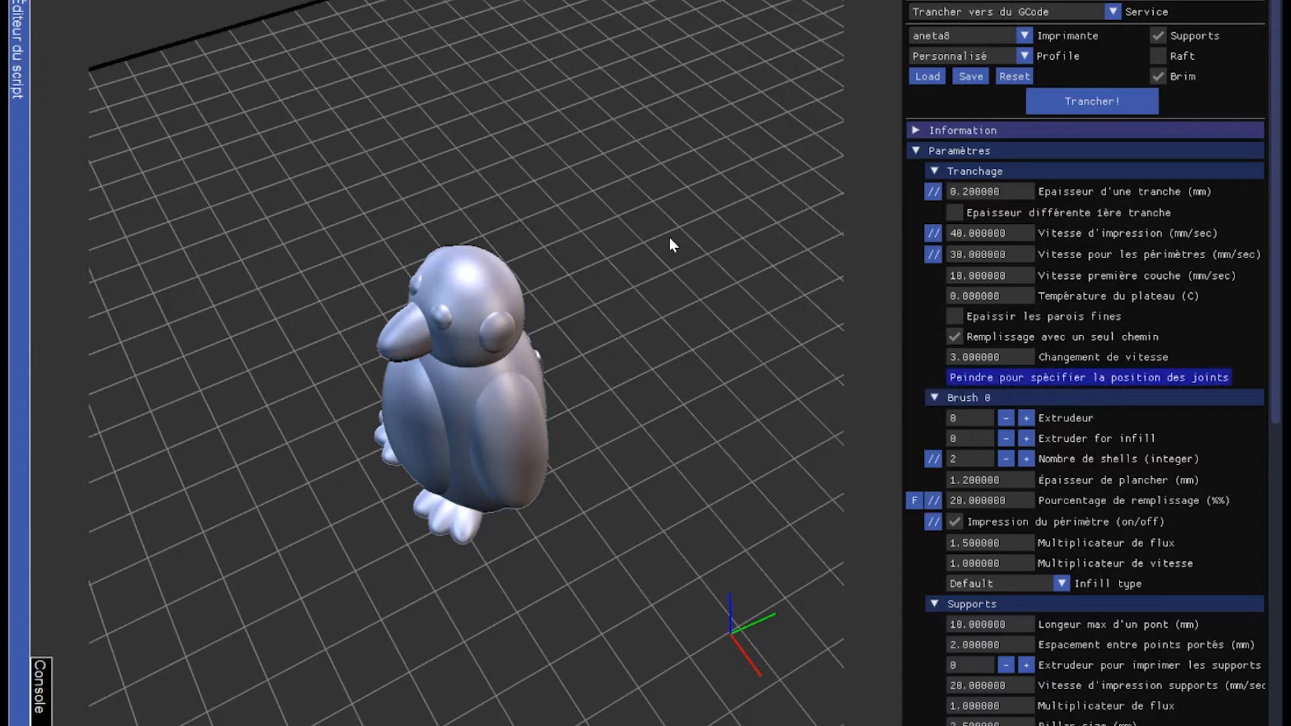
pyautogui.moveTo(559, 318)
pyautogui.mouseDown()
pyautogui.moveTo(227, 244)
pyautogui.moveTo(137, 125)
pyautogui.moveTo(137, 100)
pyautogui.mouseUp()
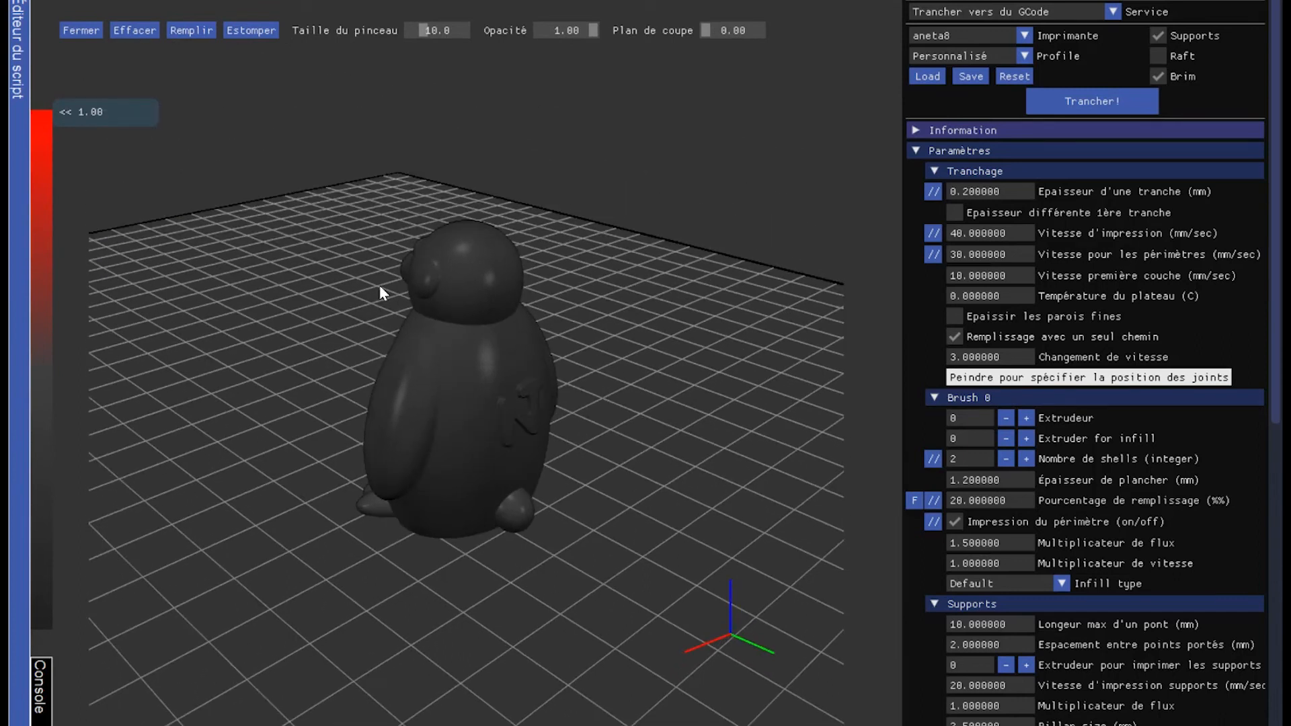
pyautogui.moveTo(489, 259)
pyautogui.mouseDown()
pyautogui.moveTo(517, 473)
pyautogui.moveTo(538, 503)
pyautogui.moveTo(507, 524)
pyautogui.moveTo(506, 484)
pyautogui.mouseUp()
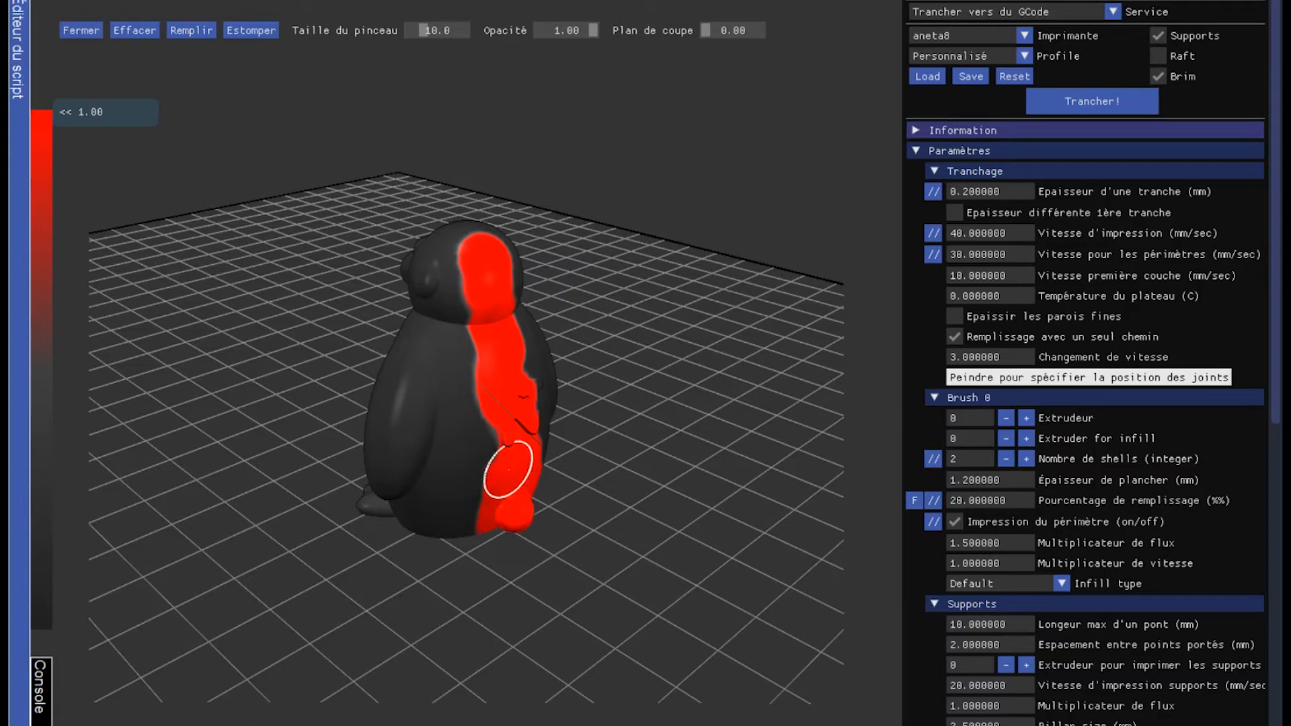
pyautogui.moveTo(673, 368); pyautogui.dragTo(465, 339)
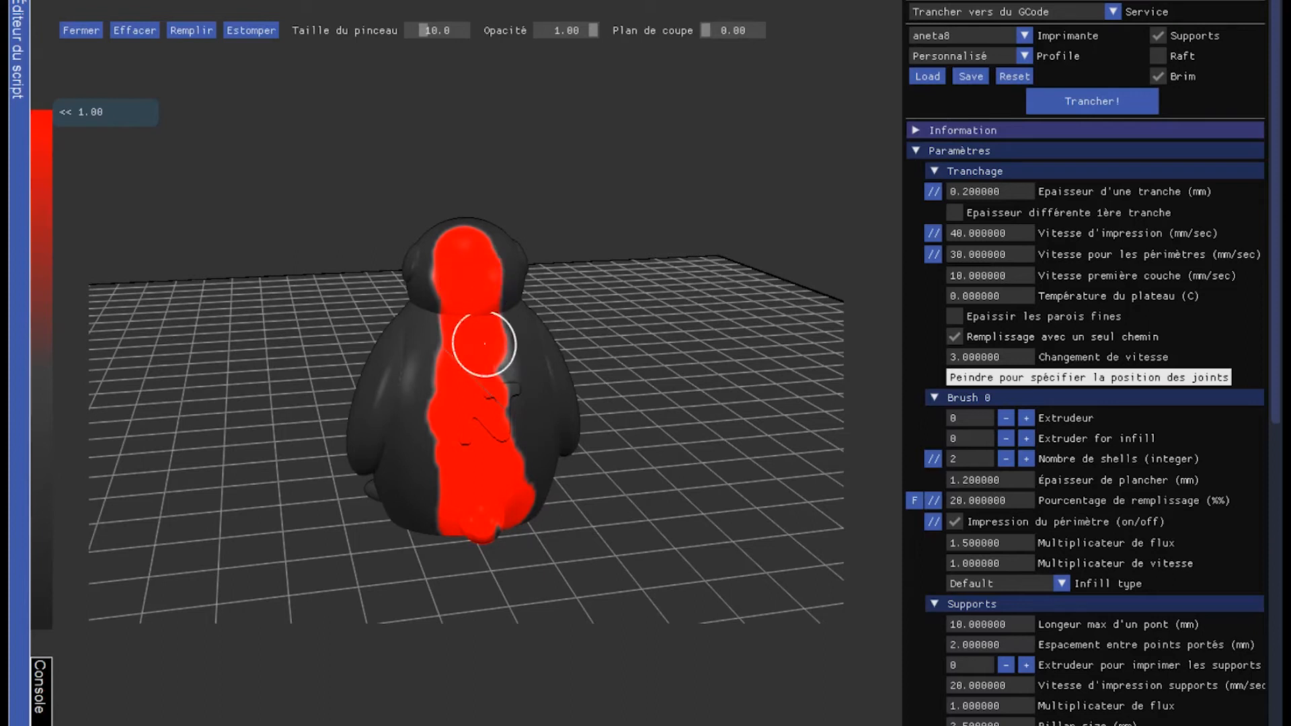
pyautogui.moveTo(511, 407); pyautogui.dragTo(525, 455)
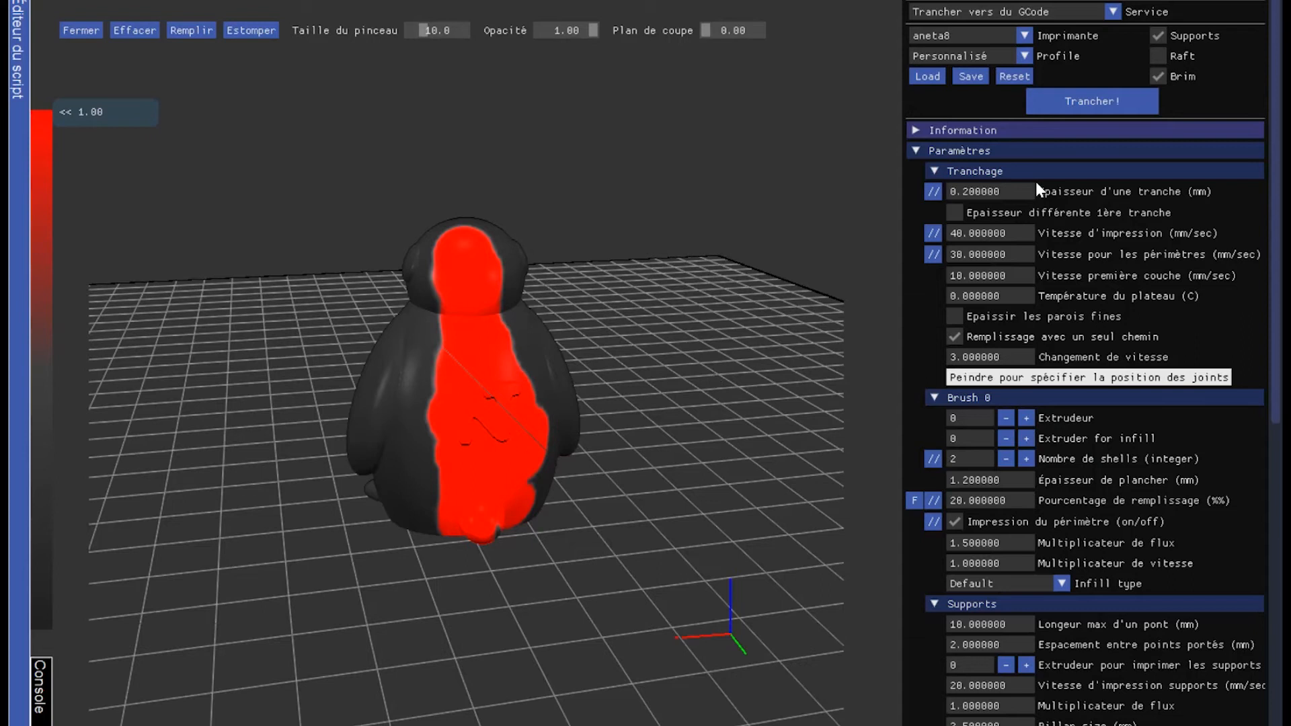
# Step: Slice the seam-painted penguin to G-code without saving the pending changes, overwriting test01.gcode in the Documents folder
pyautogui.click(1108, 105)
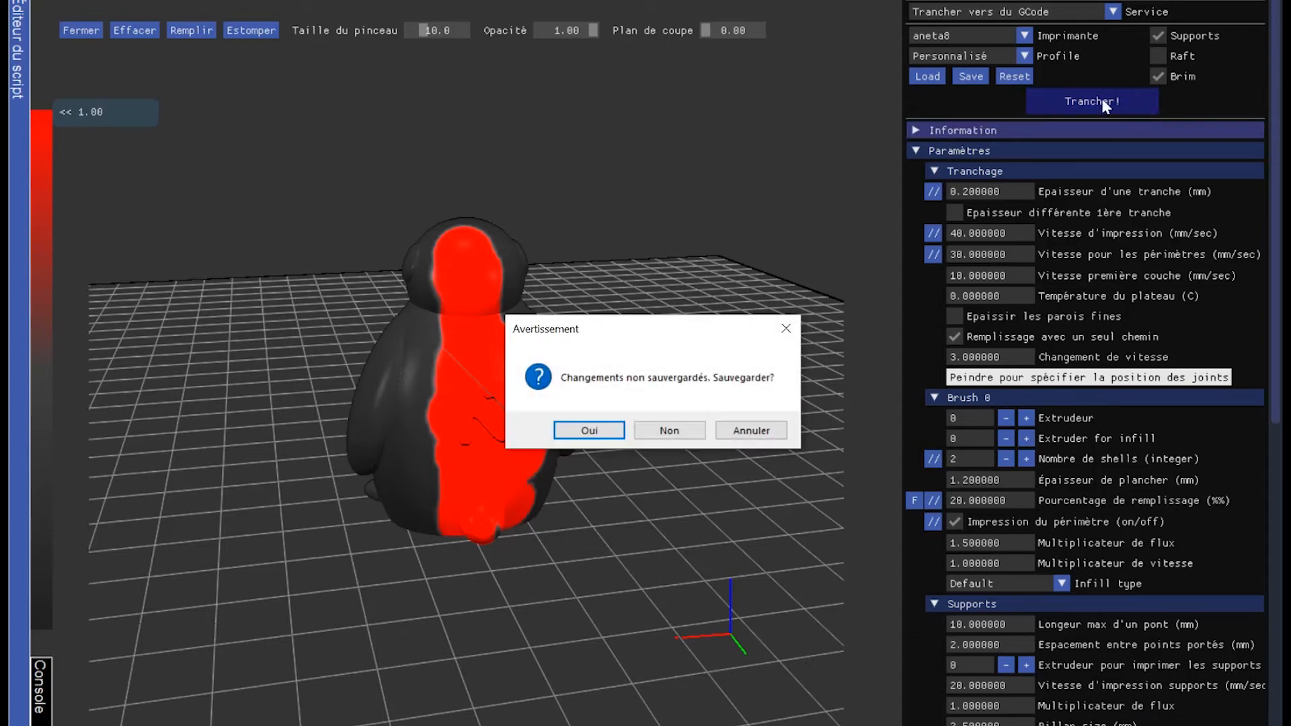
pyautogui.click(659, 432)
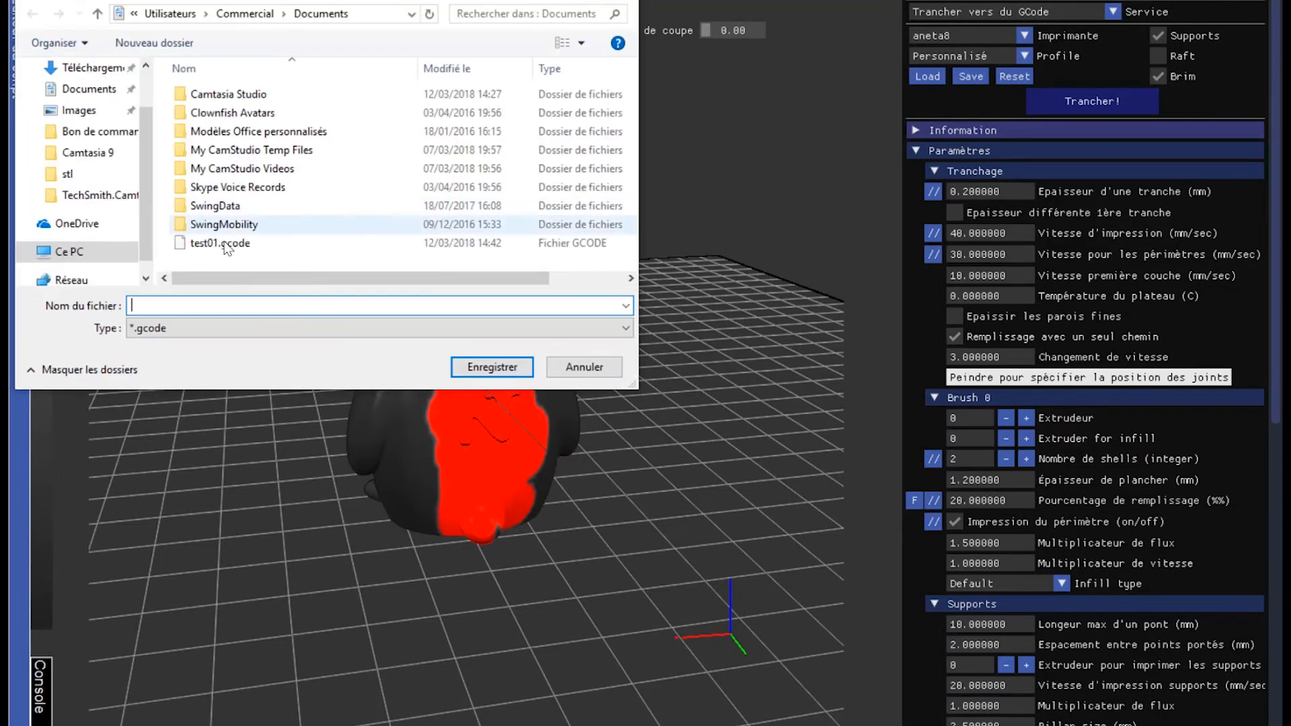
pyautogui.click(218, 242)
pyautogui.click(494, 365)
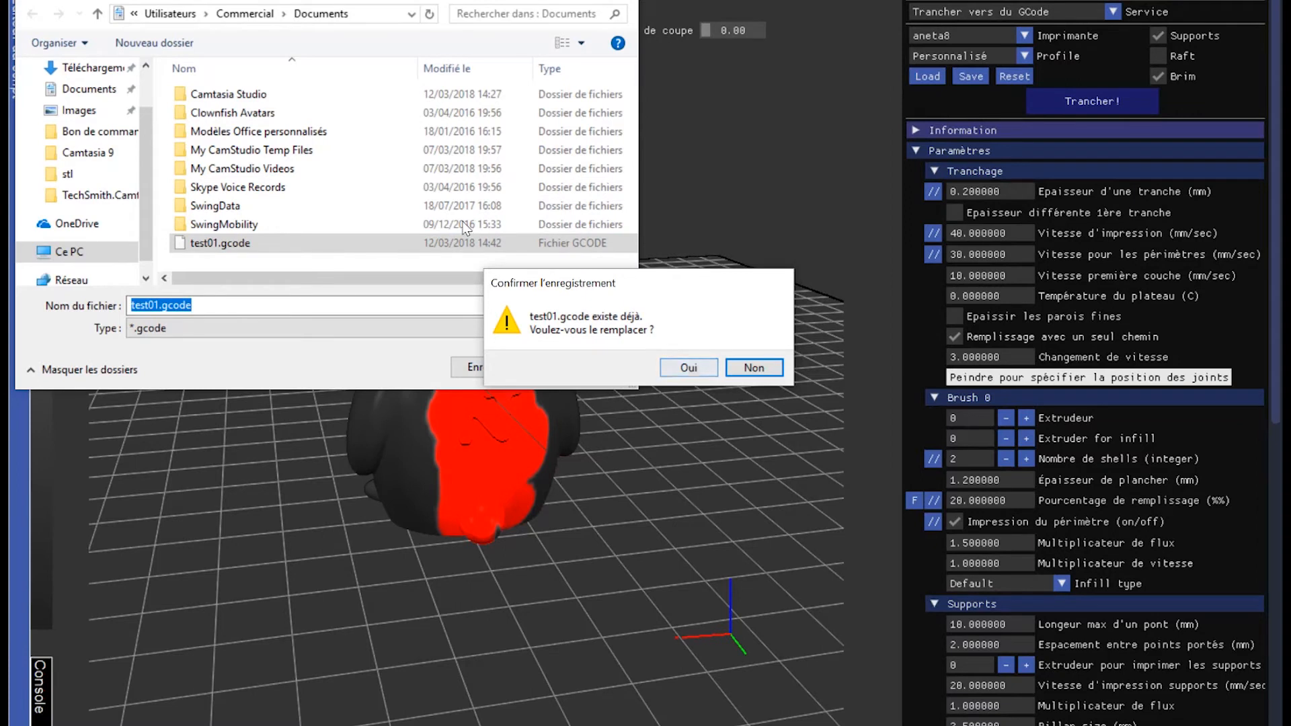
pyautogui.click(688, 367)
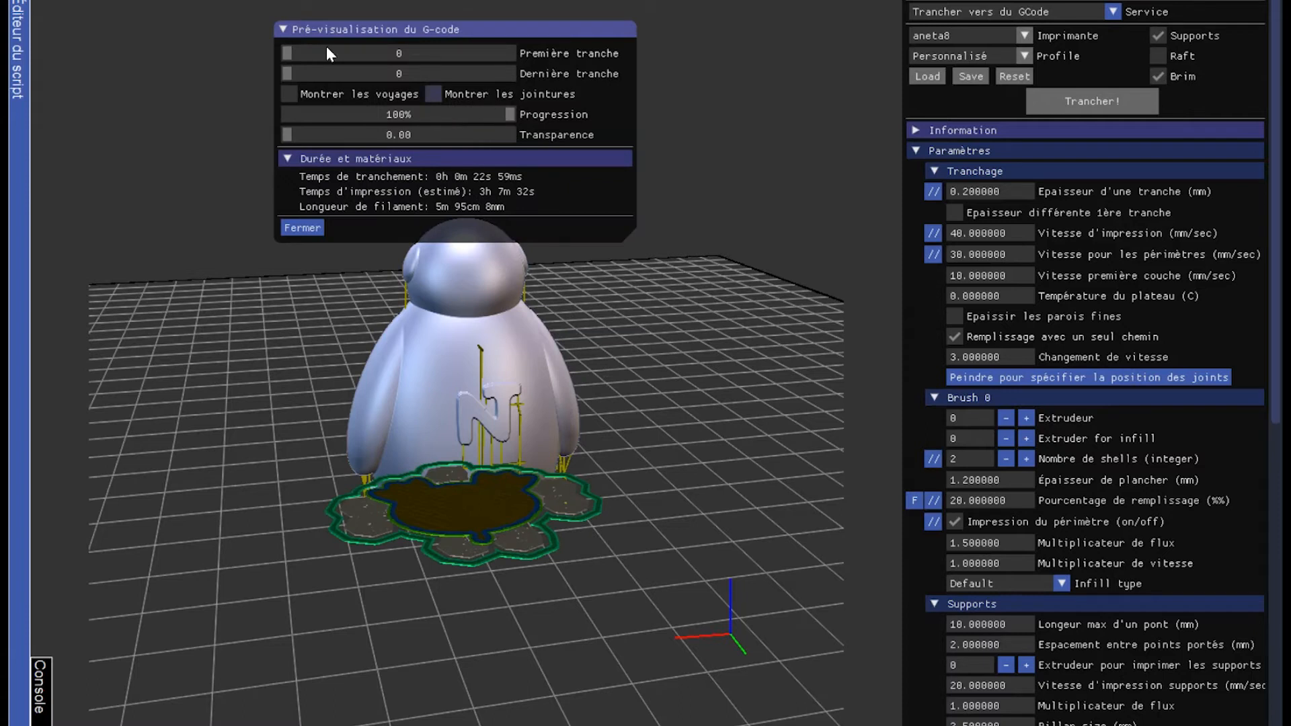
# Step: Show the seams in the new G-code preview up to slice 249 and examine their placement all around the penguin
pyautogui.click(431, 93)
pyautogui.moveTo(287, 74); pyautogui.dragTo(532, 82)
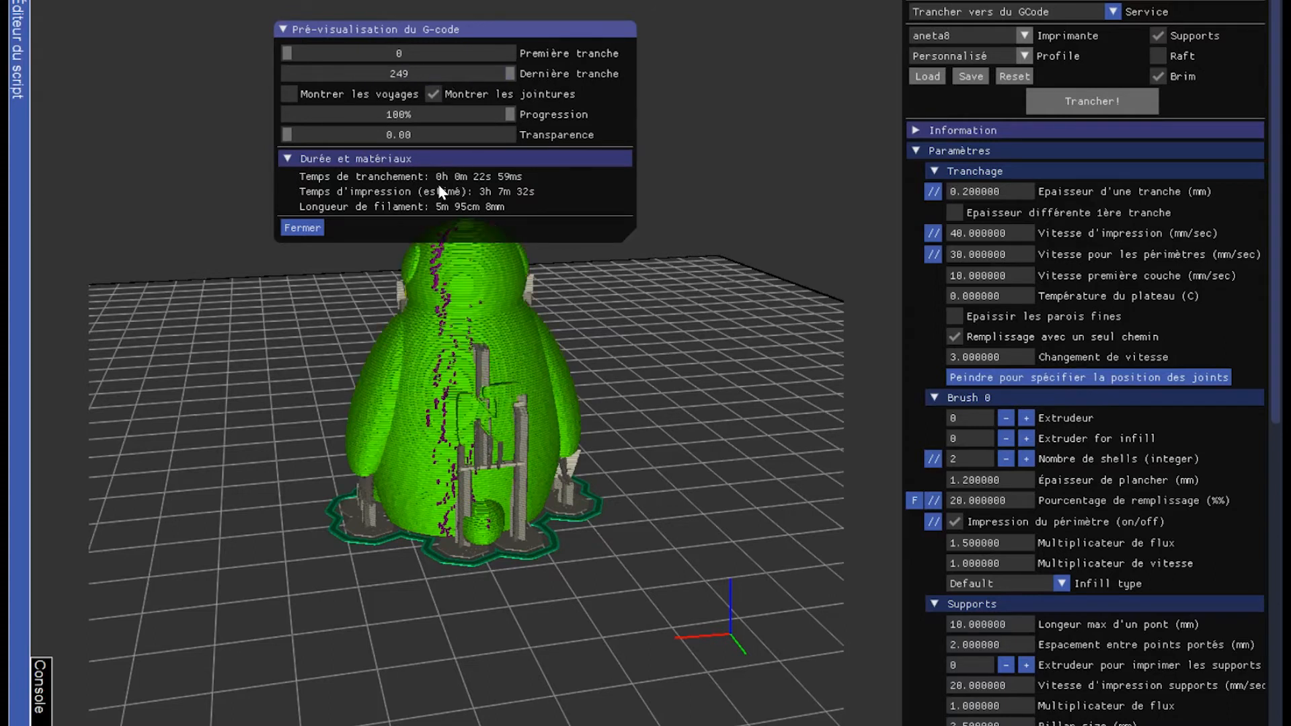
pyautogui.moveTo(140, 215); pyautogui.dragTo(554, 348)
pyautogui.moveTo(637, 354); pyautogui.dragTo(463, 288)
pyautogui.moveTo(394, 316); pyautogui.dragTo(605, 303)
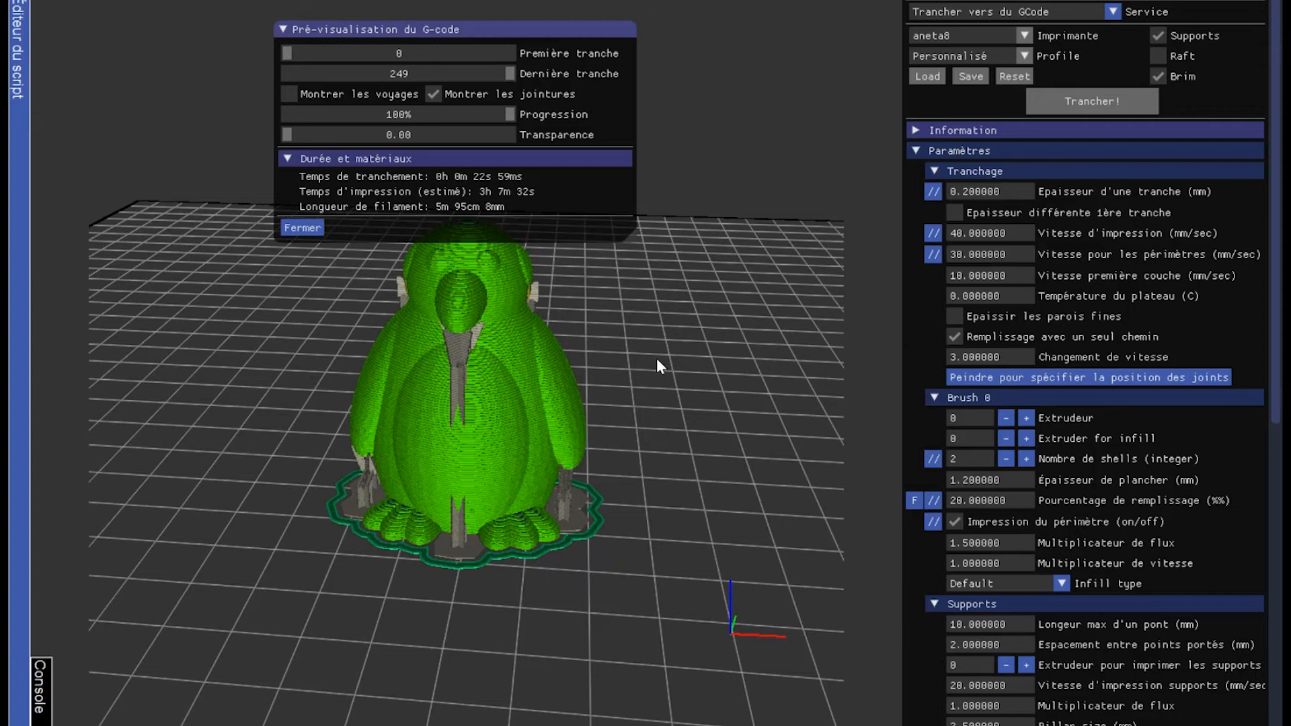
pyautogui.moveTo(657, 359); pyautogui.dragTo(397, 256)
pyautogui.moveTo(304, 213); pyautogui.dragTo(358, 282)
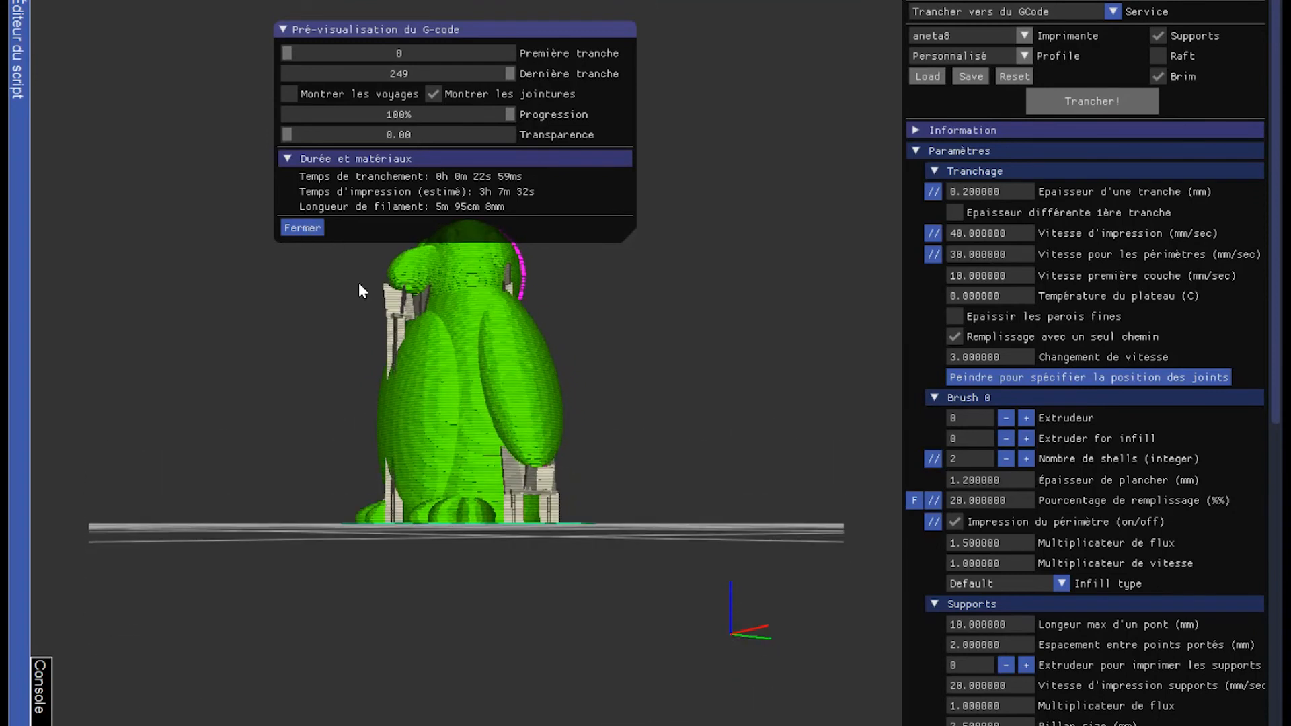
pyautogui.moveTo(436, 250); pyautogui.dragTo(758, 449)
pyautogui.moveTo(870, 505); pyautogui.dragTo(754, 439)
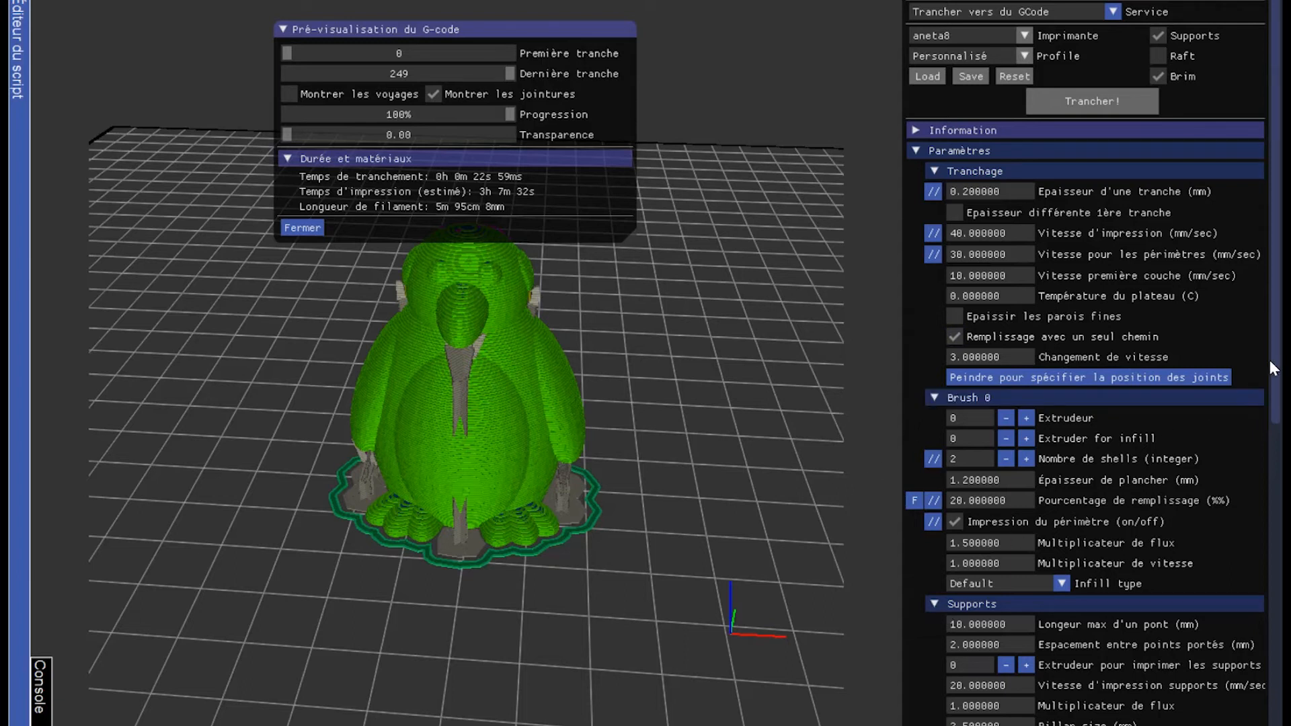
# Step: Inspect the penguin's infill with the last displayed slice at 162 and at 64, and close the G-code preview
pyautogui.moveTo(1276, 369); pyautogui.dragTo(1208, 491)
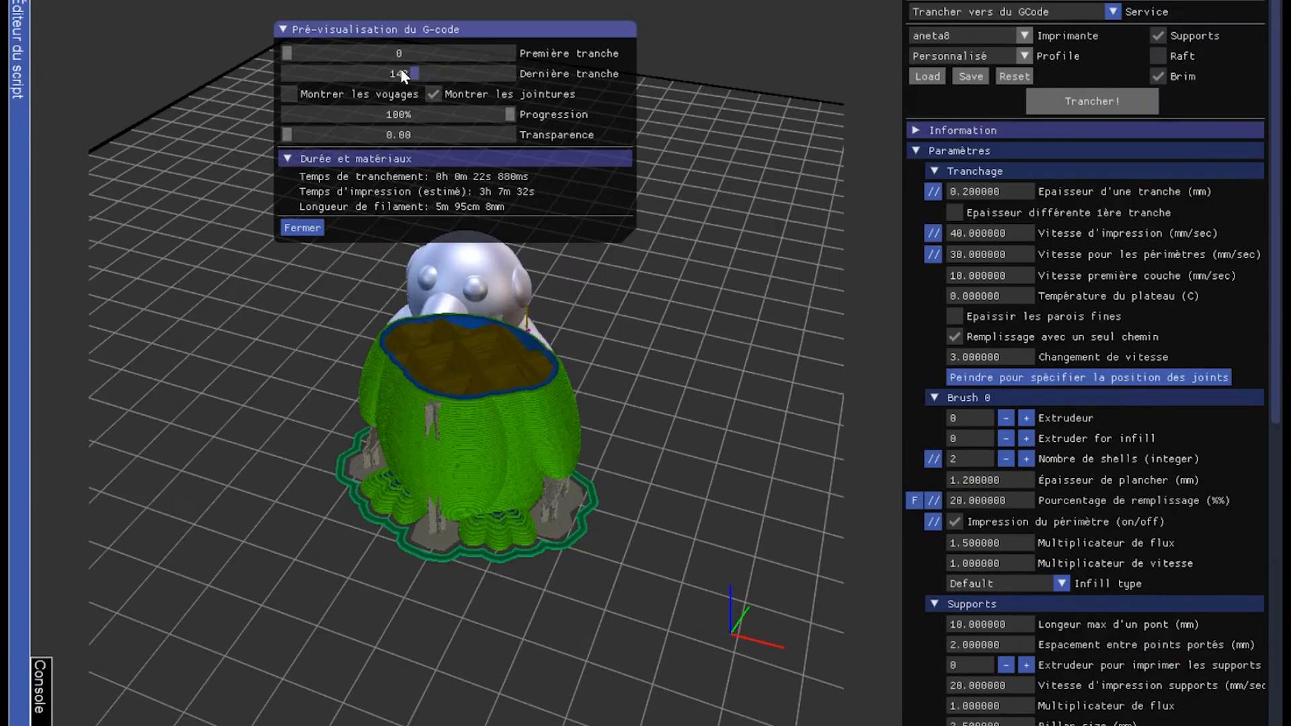
pyautogui.moveTo(397, 74); pyautogui.dragTo(432, 71)
pyautogui.moveTo(675, 192); pyautogui.dragTo(707, 314)
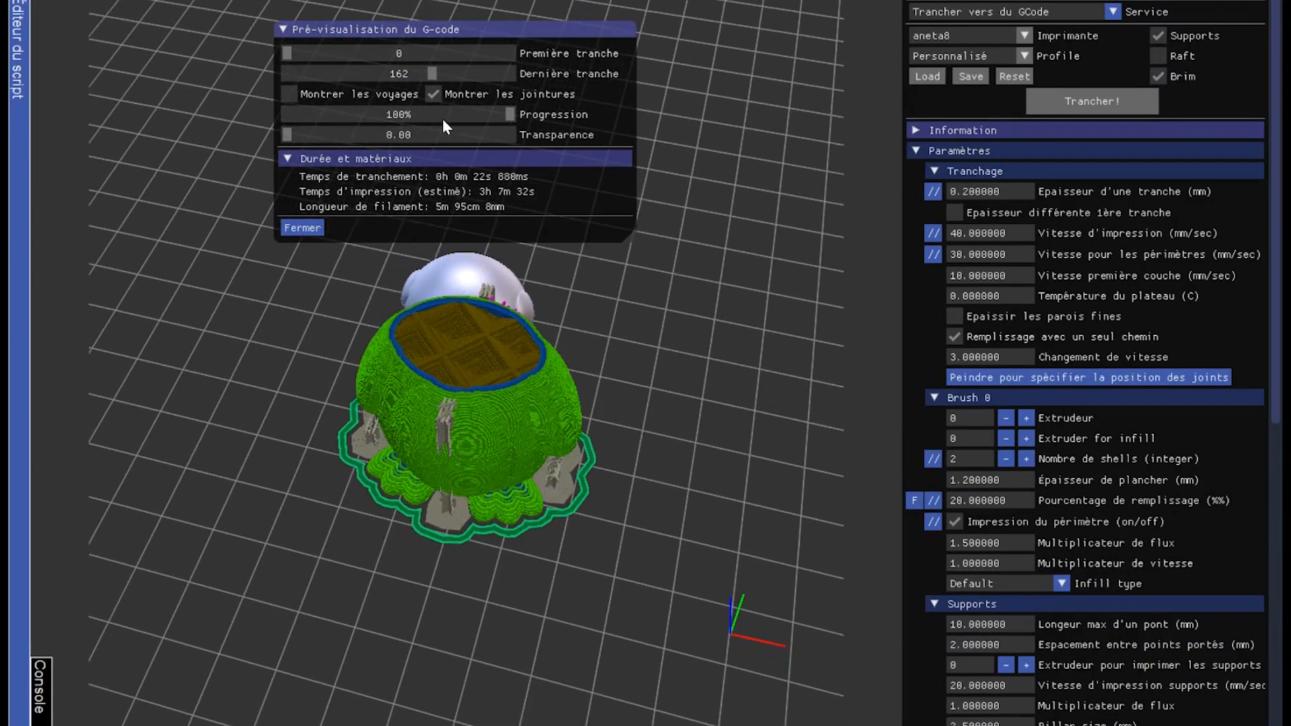
pyautogui.moveTo(433, 72); pyautogui.dragTo(345, 77)
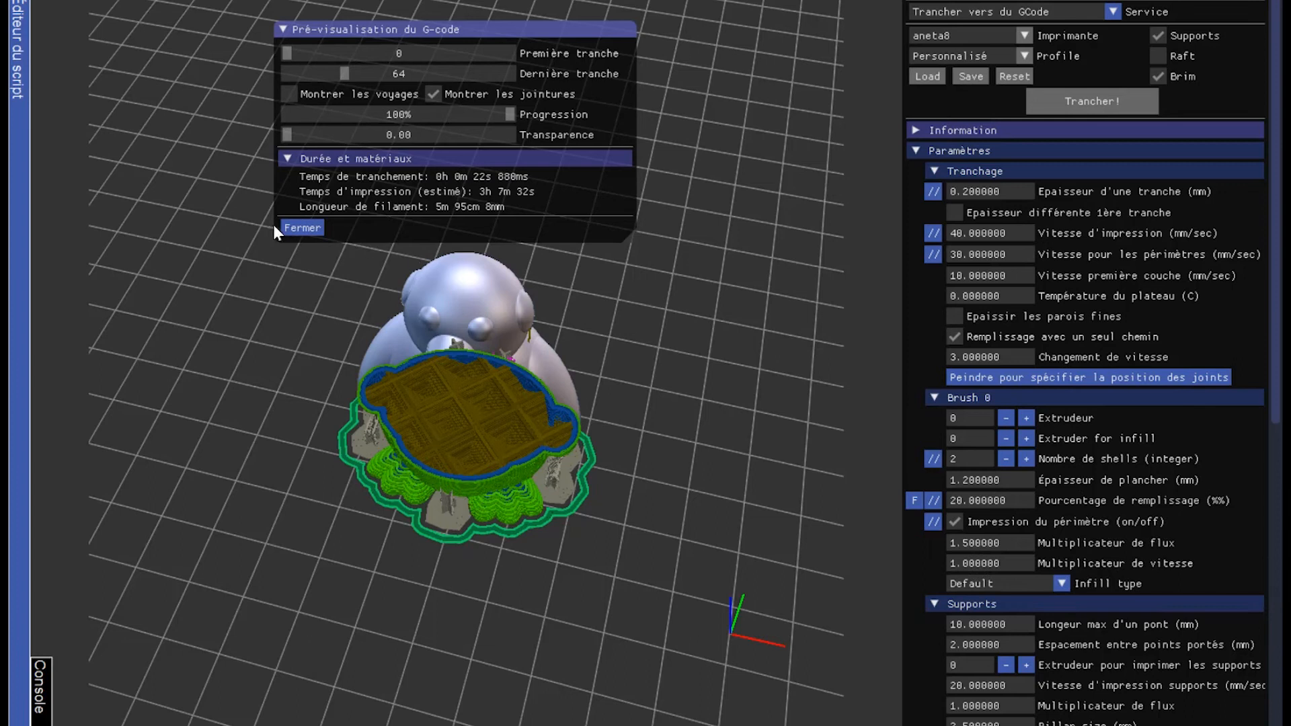
pyautogui.click(302, 228)
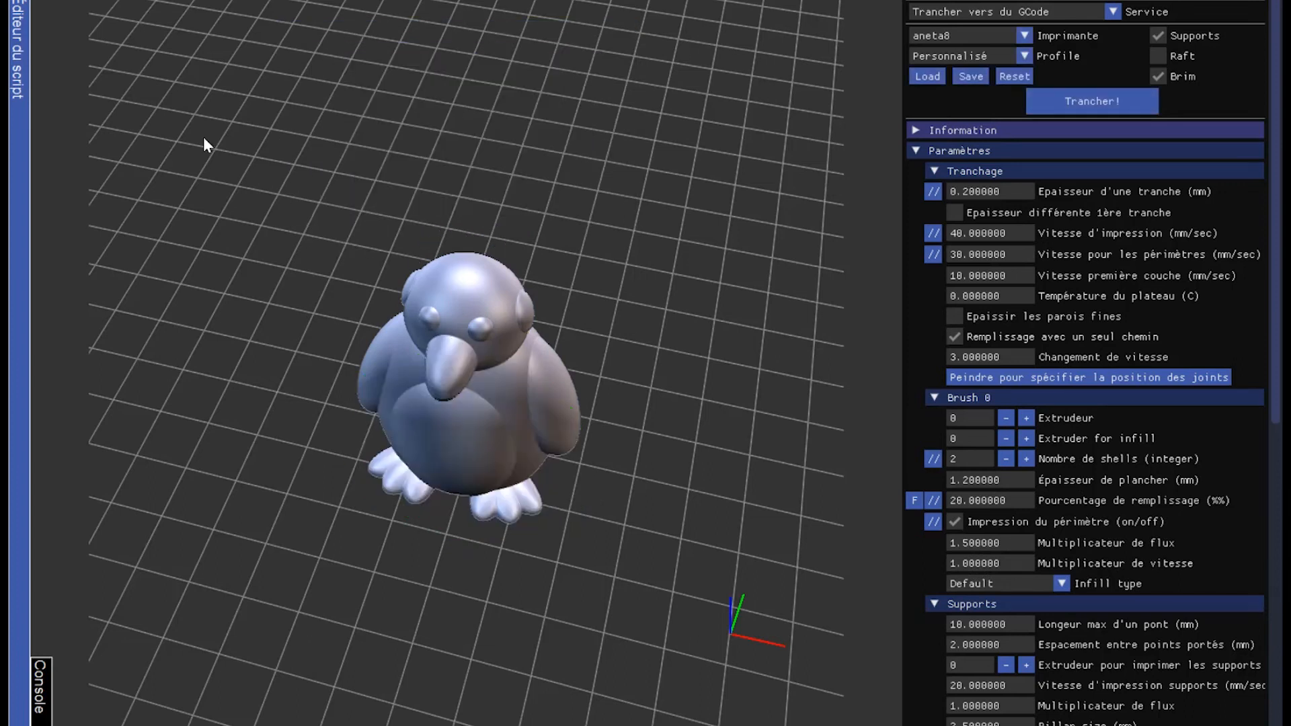
# Step: Move the control point of the per-slice infill percentage to a height of about 11 mm and close that editing mode
pyautogui.click(932, 501)
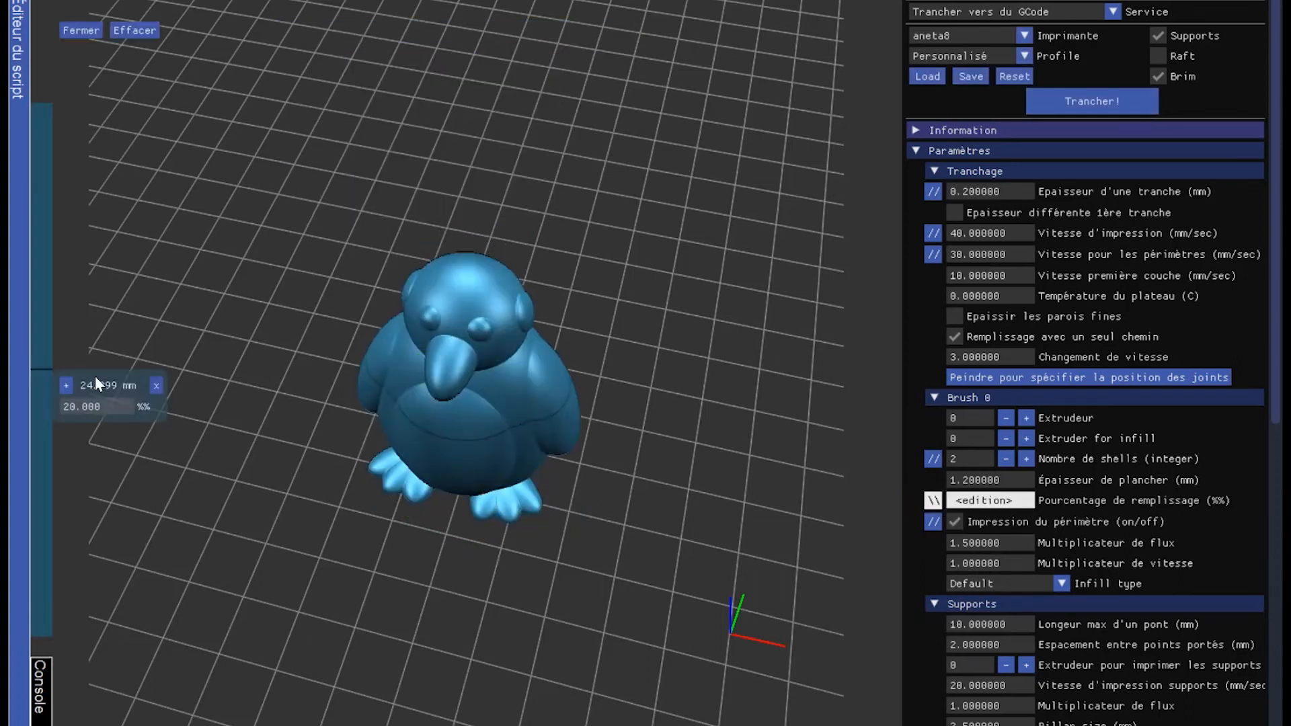
pyautogui.moveTo(93, 382)
pyautogui.mouseDown()
pyautogui.moveTo(93, 289)
pyautogui.moveTo(87, 478)
pyautogui.mouseUp()
pyautogui.moveTo(165, 301); pyautogui.dragTo(194, 230)
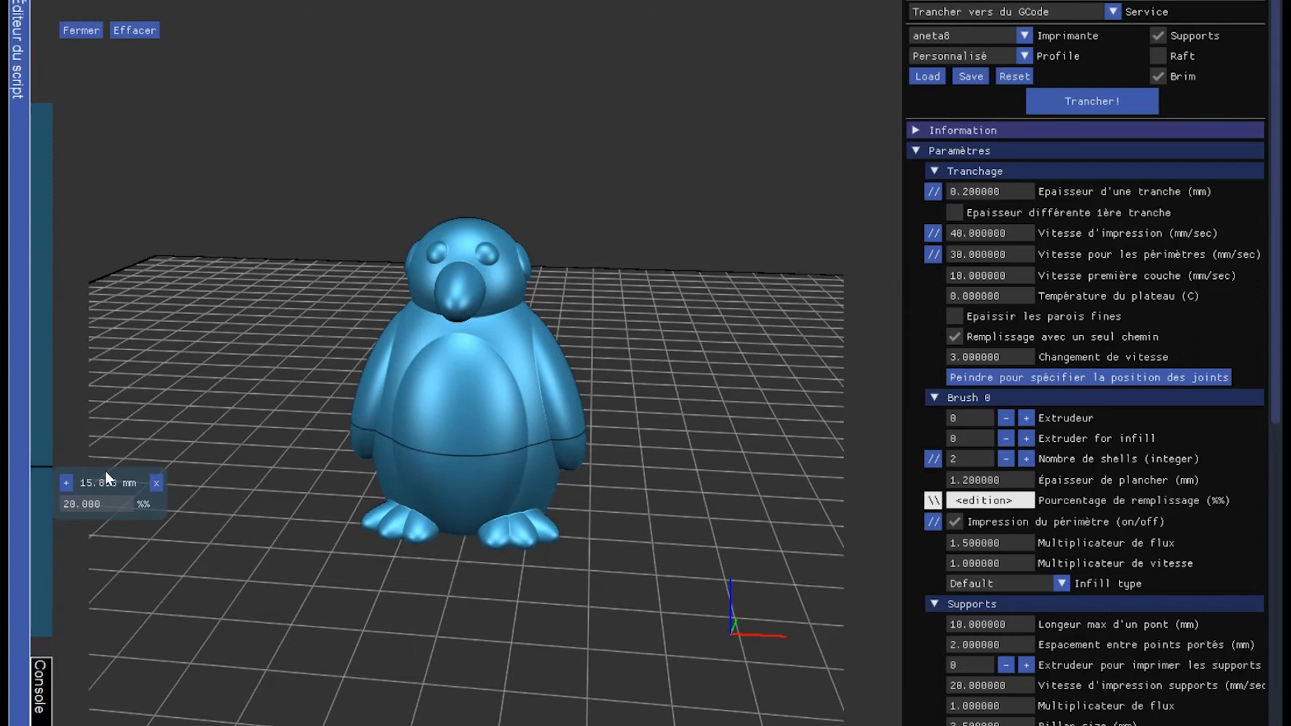
pyautogui.moveTo(98, 483)
pyautogui.mouseDown()
pyautogui.moveTo(111, 373)
pyautogui.moveTo(107, 537)
pyautogui.mouseUp()
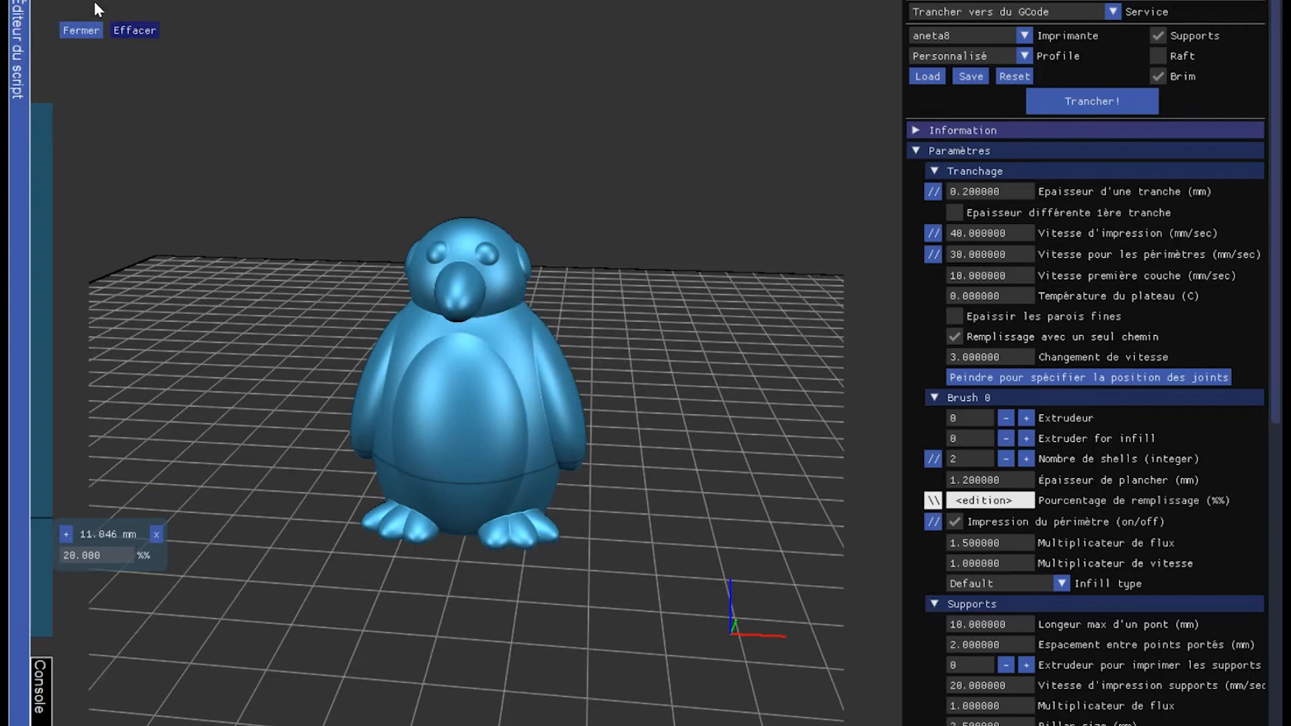
pyautogui.click(86, 29)
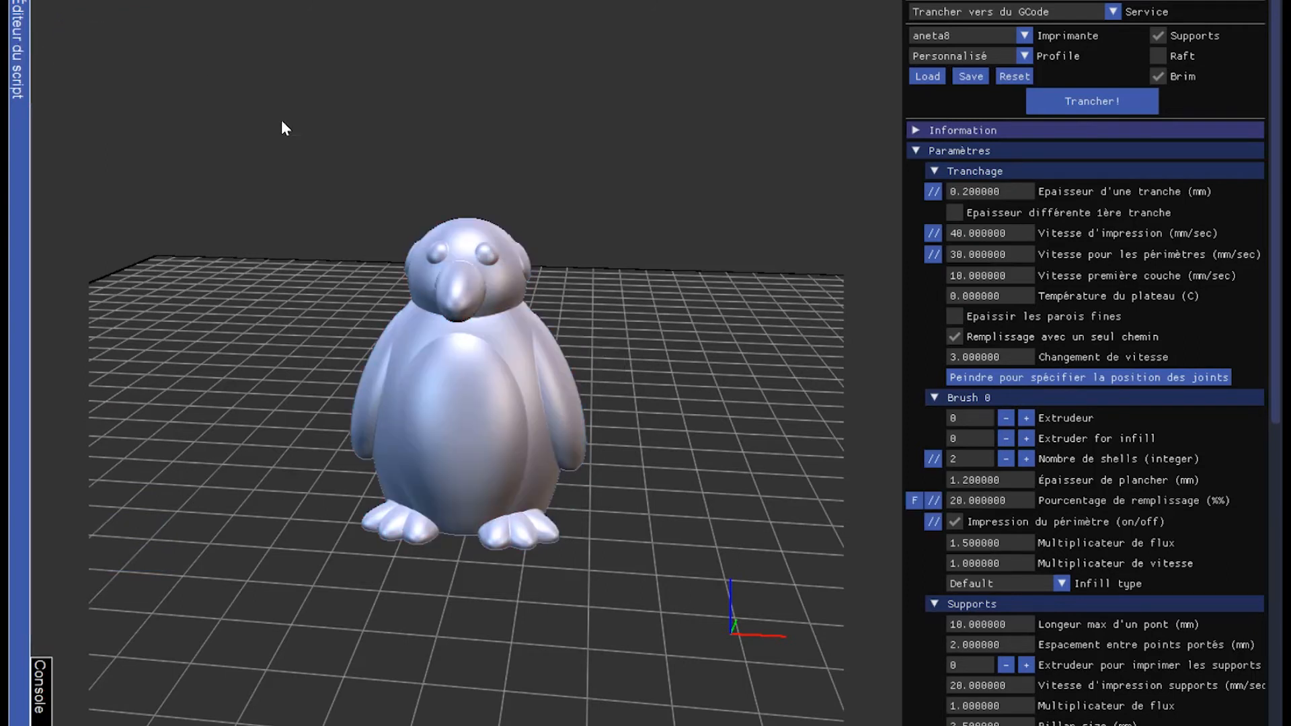
# Step: Start painting the infill percentage on the model and cover the penguin's right foot and lower right body with about 61% infill
pyautogui.click(914, 500)
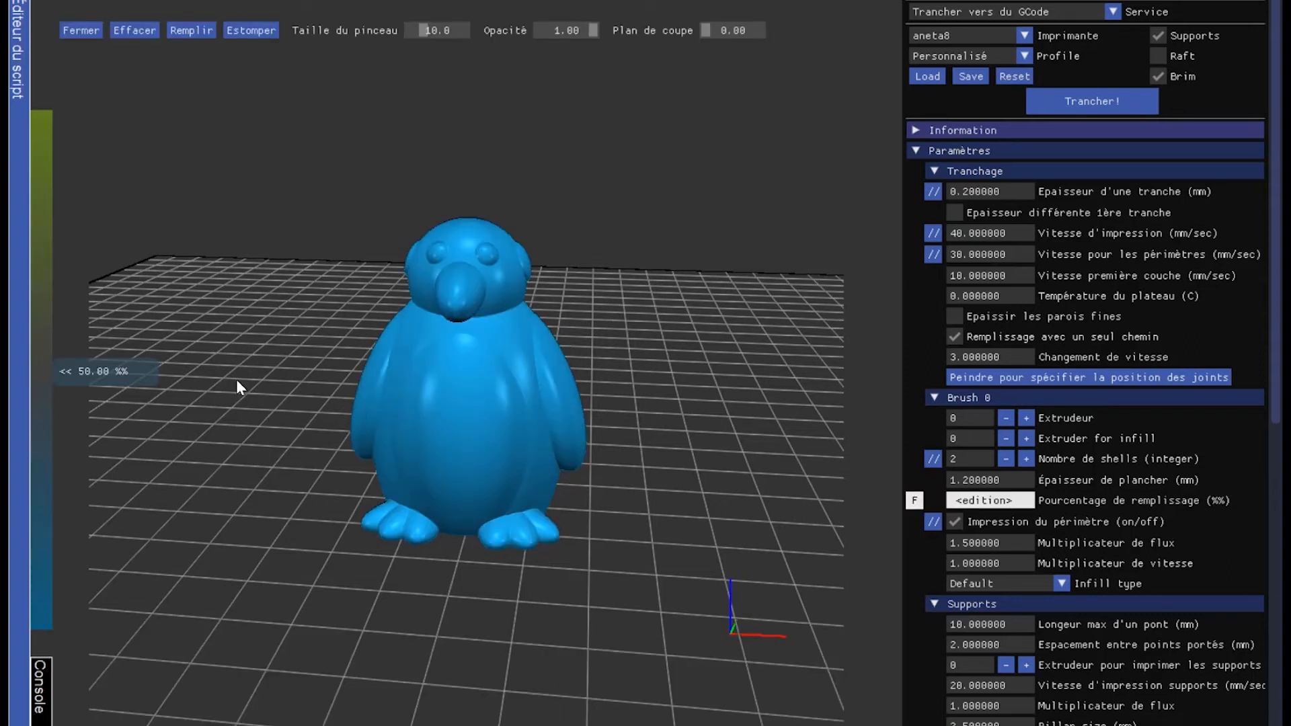
pyautogui.moveTo(236, 379); pyautogui.dragTo(180, 256)
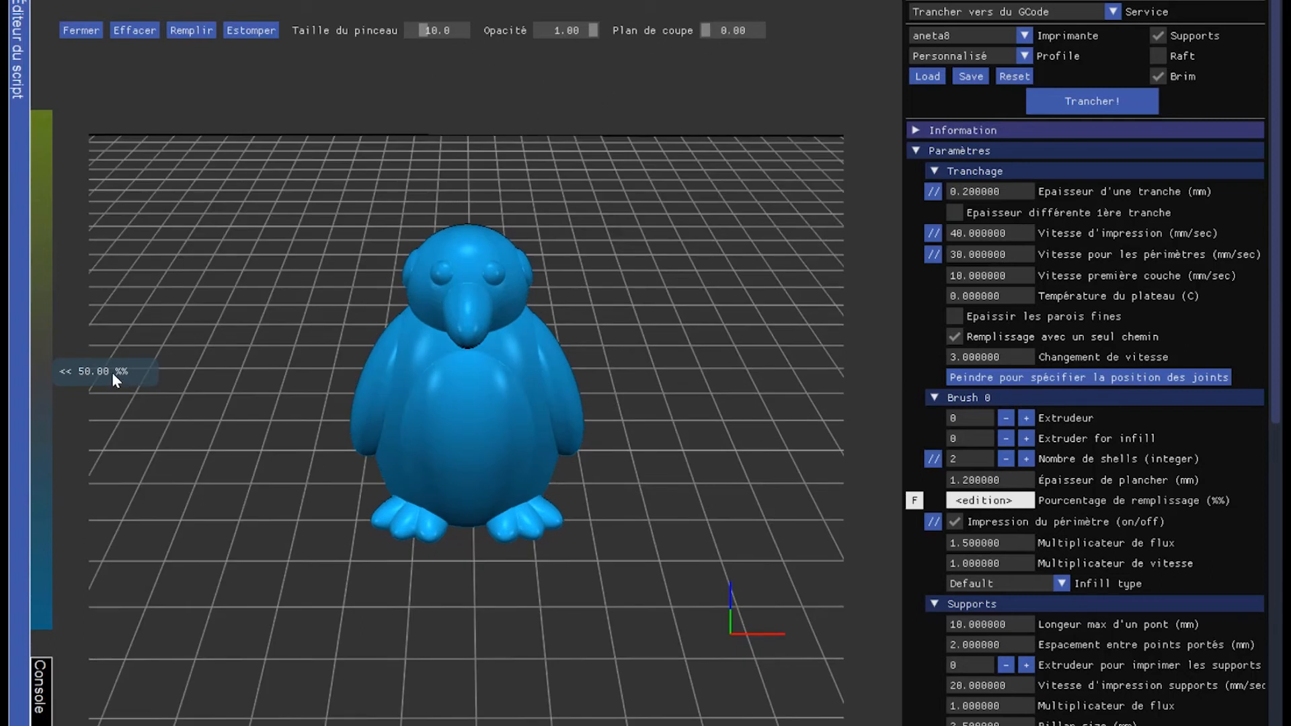
pyautogui.moveTo(112, 372); pyautogui.dragTo(106, 333)
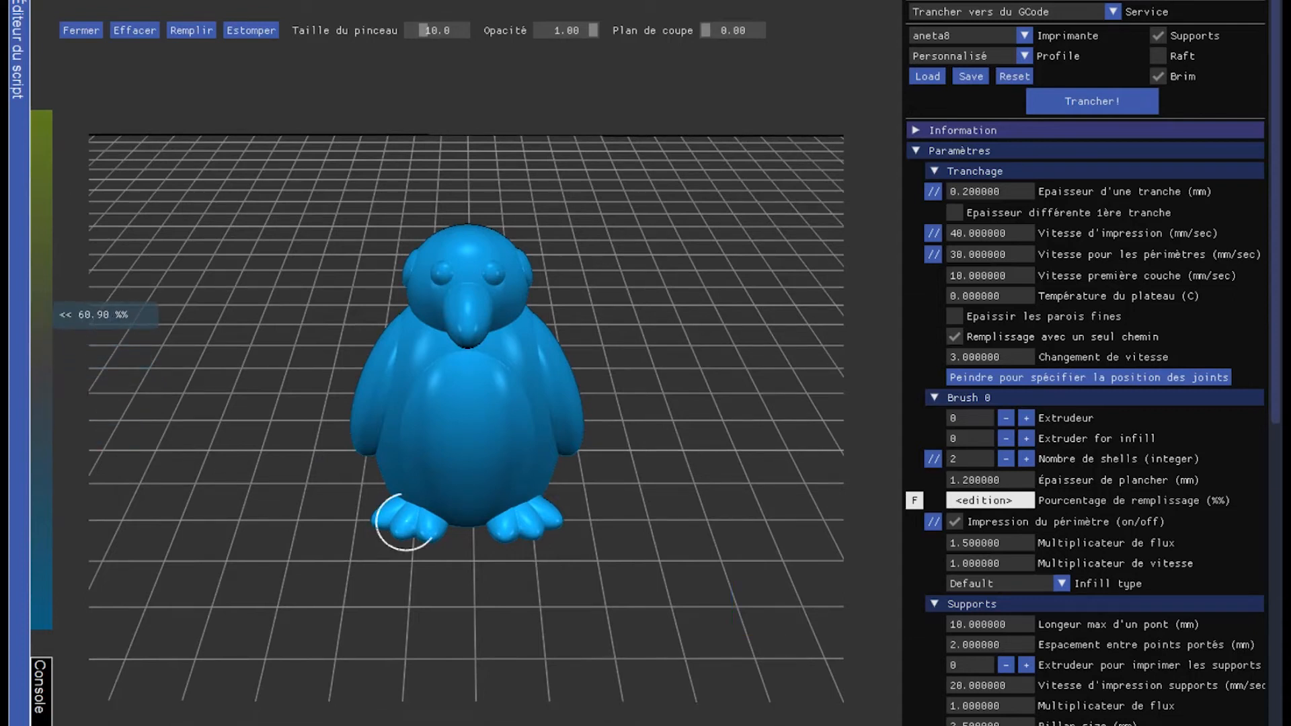
pyautogui.moveTo(404, 519)
pyautogui.mouseDown()
pyautogui.moveTo(421, 533)
pyautogui.moveTo(393, 501)
pyautogui.moveTo(376, 518)
pyautogui.moveTo(427, 528)
pyautogui.moveTo(440, 504)
pyautogui.moveTo(412, 498)
pyautogui.moveTo(384, 462)
pyautogui.moveTo(445, 511)
pyautogui.moveTo(426, 518)
pyautogui.moveTo(418, 504)
pyautogui.mouseUp()
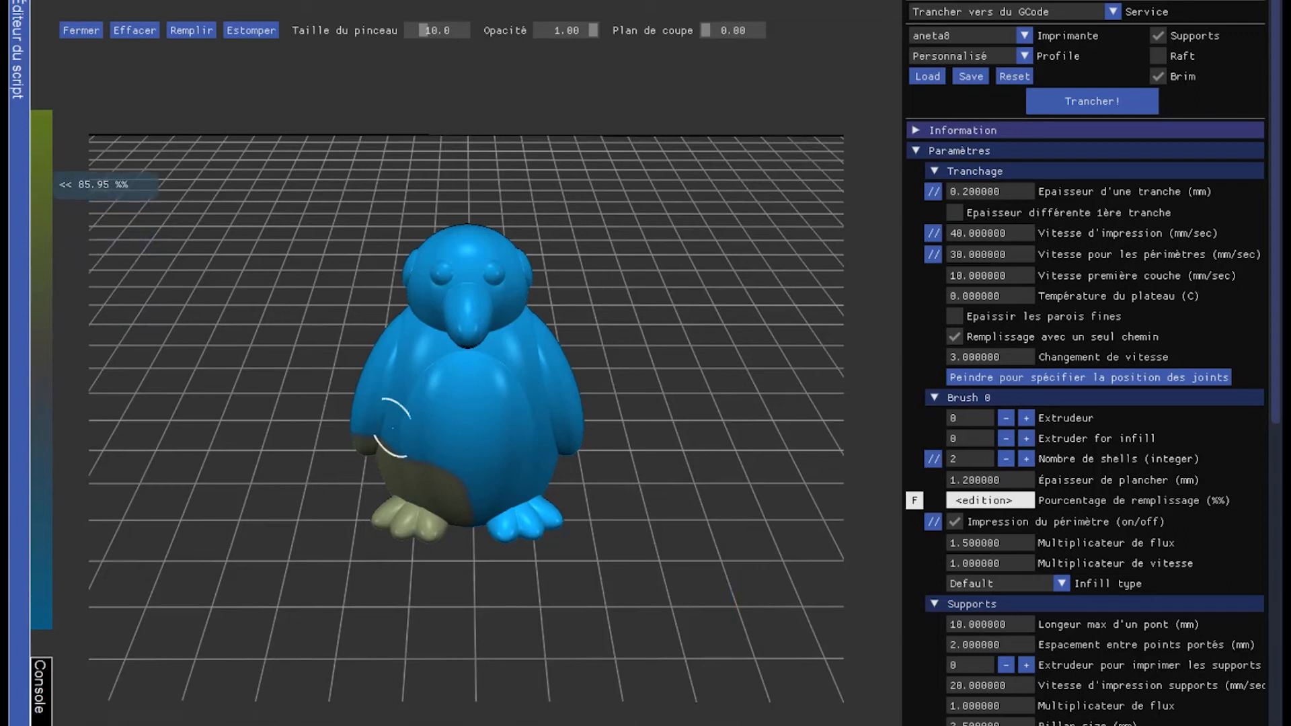
# Step: Paint the penguin's left foot and lower left body, around to the tail, with 85.95% infill
pyautogui.moveTo(460, 473)
pyautogui.mouseDown()
pyautogui.moveTo(510, 495)
pyautogui.moveTo(549, 488)
pyautogui.moveTo(522, 528)
pyautogui.moveTo(481, 518)
pyautogui.moveTo(496, 495)
pyautogui.moveTo(569, 505)
pyautogui.mouseUp()
pyautogui.moveTo(687, 453)
pyautogui.mouseDown()
pyautogui.moveTo(530, 434)
pyautogui.moveTo(233, 341)
pyautogui.mouseUp()
pyautogui.click(492, 519)
pyautogui.moveTo(492, 519)
pyautogui.mouseDown()
pyautogui.moveTo(548, 497)
pyautogui.moveTo(486, 527)
pyautogui.mouseUp()
pyautogui.moveTo(653, 463); pyautogui.dragTo(433, 289)
pyautogui.moveTo(502, 473)
pyautogui.mouseDown()
pyautogui.moveTo(355, 458)
pyautogui.moveTo(222, 276)
pyautogui.mouseUp()
pyautogui.moveTo(511, 518)
pyautogui.mouseDown()
pyautogui.moveTo(441, 513)
pyautogui.moveTo(497, 533)
pyautogui.moveTo(498, 490)
pyautogui.moveTo(393, 490)
pyautogui.mouseUp()
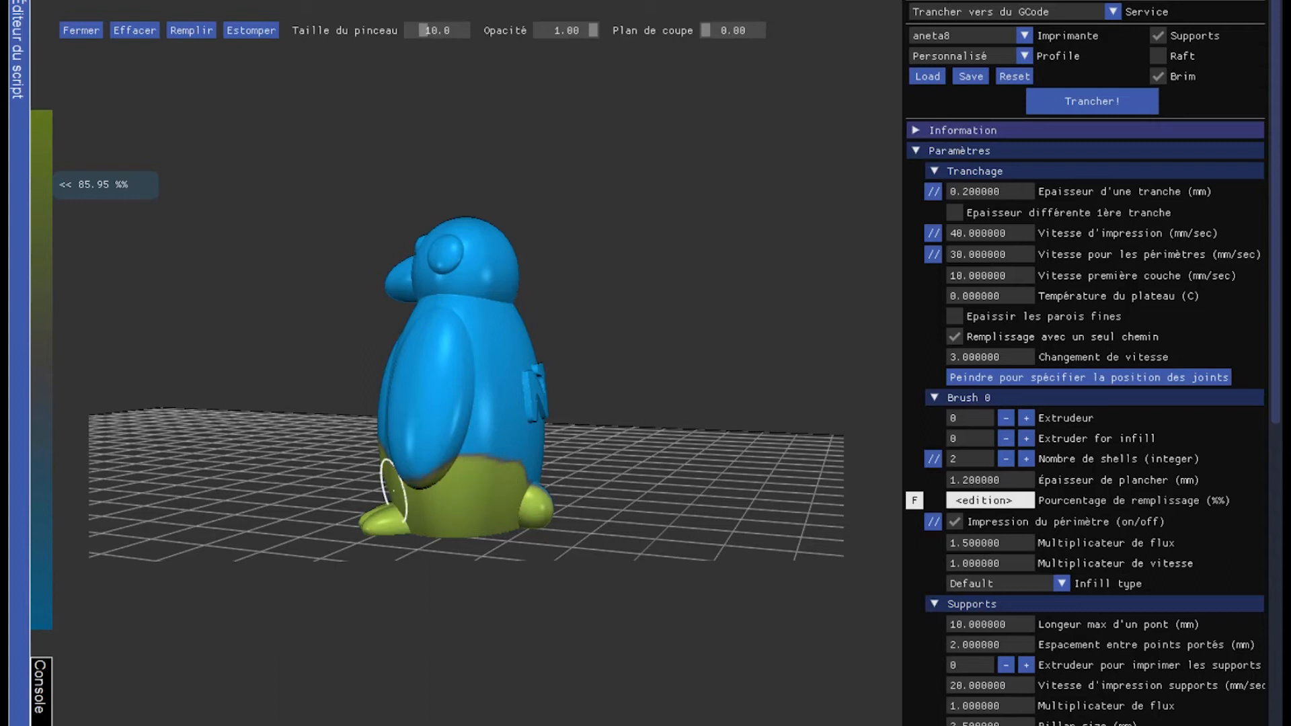
# Step: Paint the penguin's tail, lower right back and right wing tip with 40.97% infill
pyautogui.moveTo(107, 185); pyautogui.dragTo(99, 418)
pyautogui.moveTo(749, 410); pyautogui.dragTo(609, 570)
pyautogui.moveTo(415, 356)
pyautogui.mouseDown()
pyautogui.moveTo(384, 562)
pyautogui.moveTo(404, 543)
pyautogui.mouseUp()
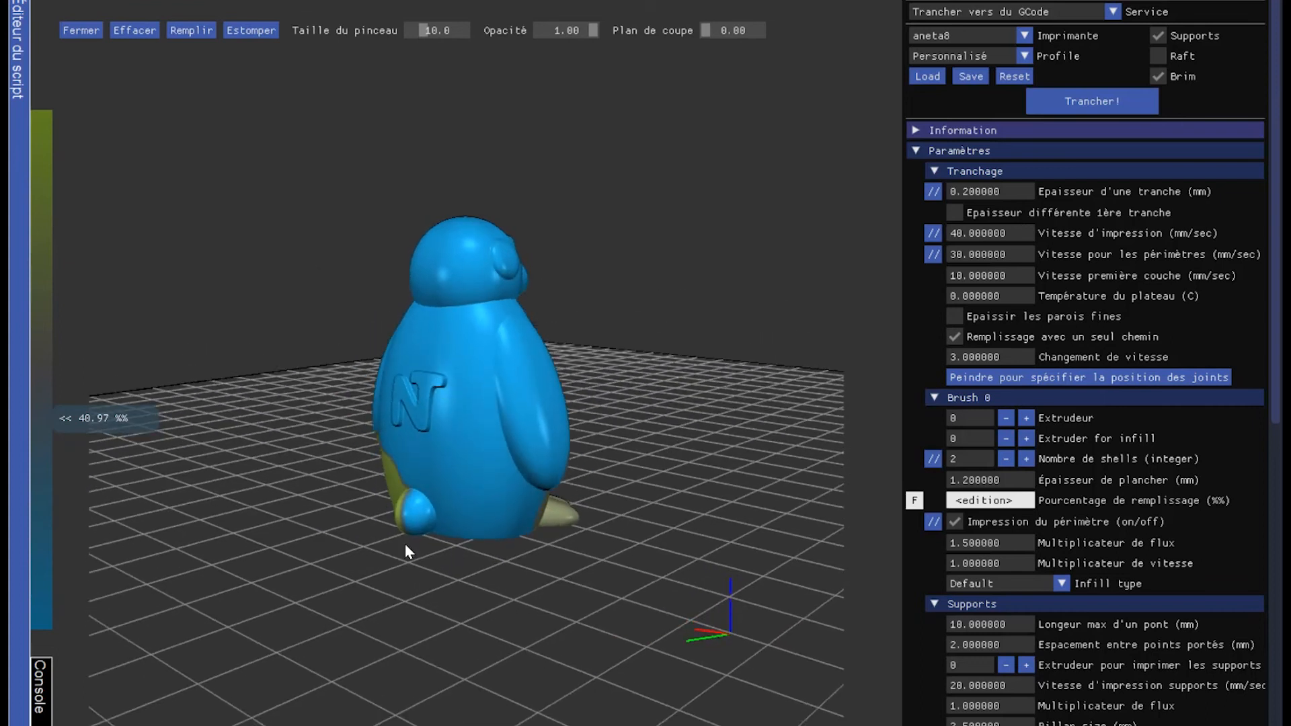
pyautogui.moveTo(521, 517)
pyautogui.mouseDown()
pyautogui.moveTo(421, 519)
pyautogui.moveTo(449, 485)
pyautogui.moveTo(548, 475)
pyautogui.moveTo(571, 494)
pyautogui.mouseUp()
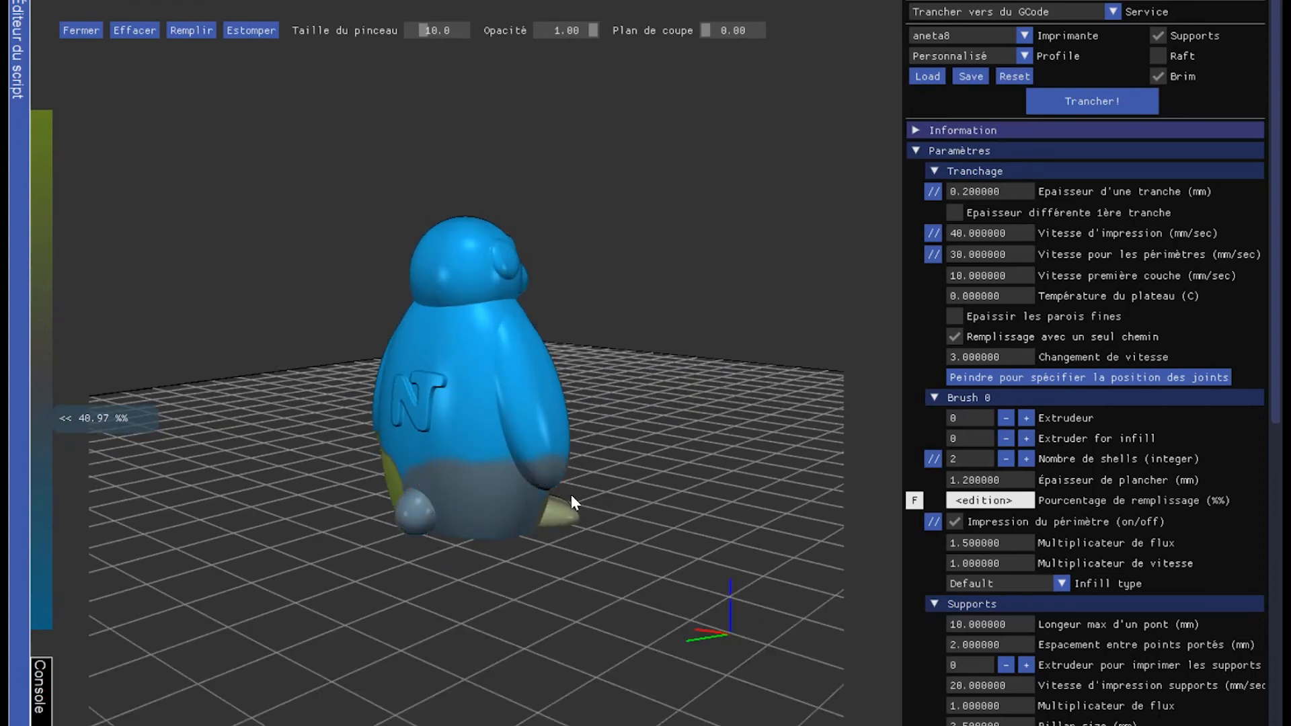
# Step: Paint the penguin's right wing and the adjoining part of the belly with about 74% infill
pyautogui.moveTo(671, 427); pyautogui.dragTo(573, 588)
pyautogui.moveTo(511, 543); pyautogui.dragTo(115, 445)
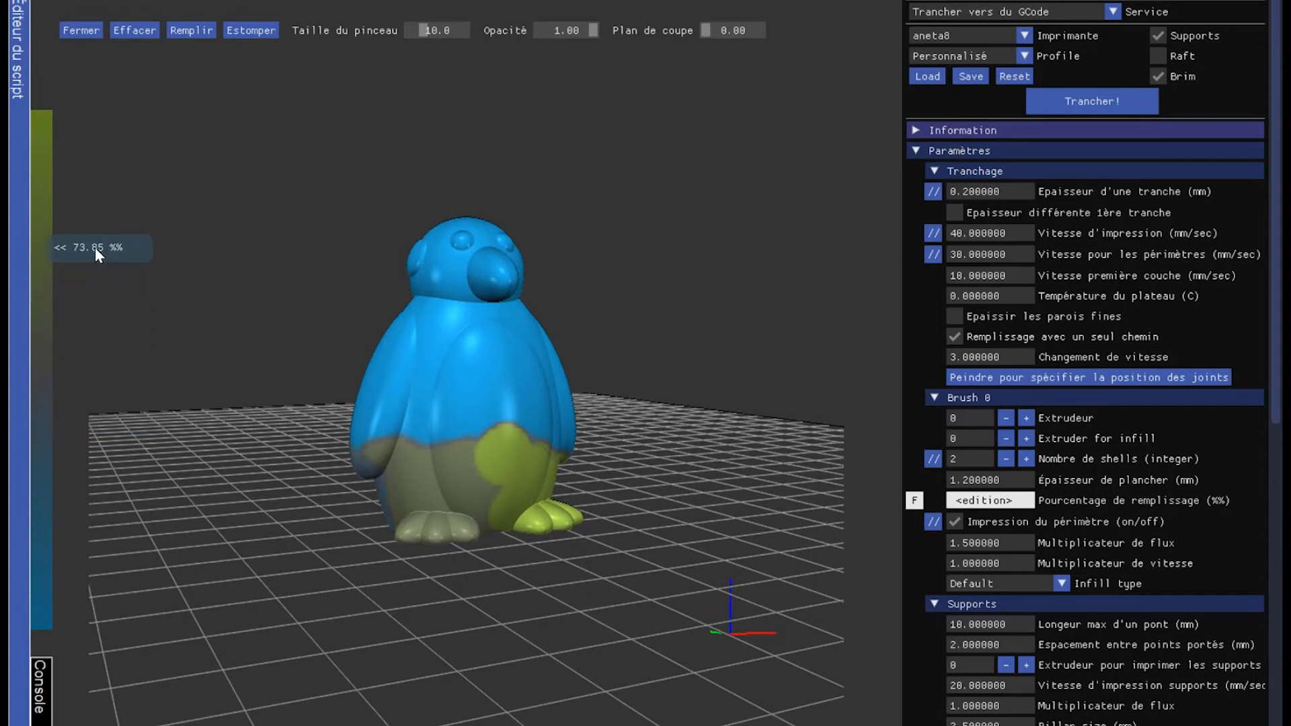
pyautogui.moveTo(392, 403)
pyautogui.mouseDown()
pyautogui.moveTo(452, 436)
pyautogui.moveTo(360, 418)
pyautogui.moveTo(382, 379)
pyautogui.moveTo(465, 381)
pyautogui.moveTo(470, 395)
pyautogui.moveTo(389, 366)
pyautogui.moveTo(403, 363)
pyautogui.mouseUp()
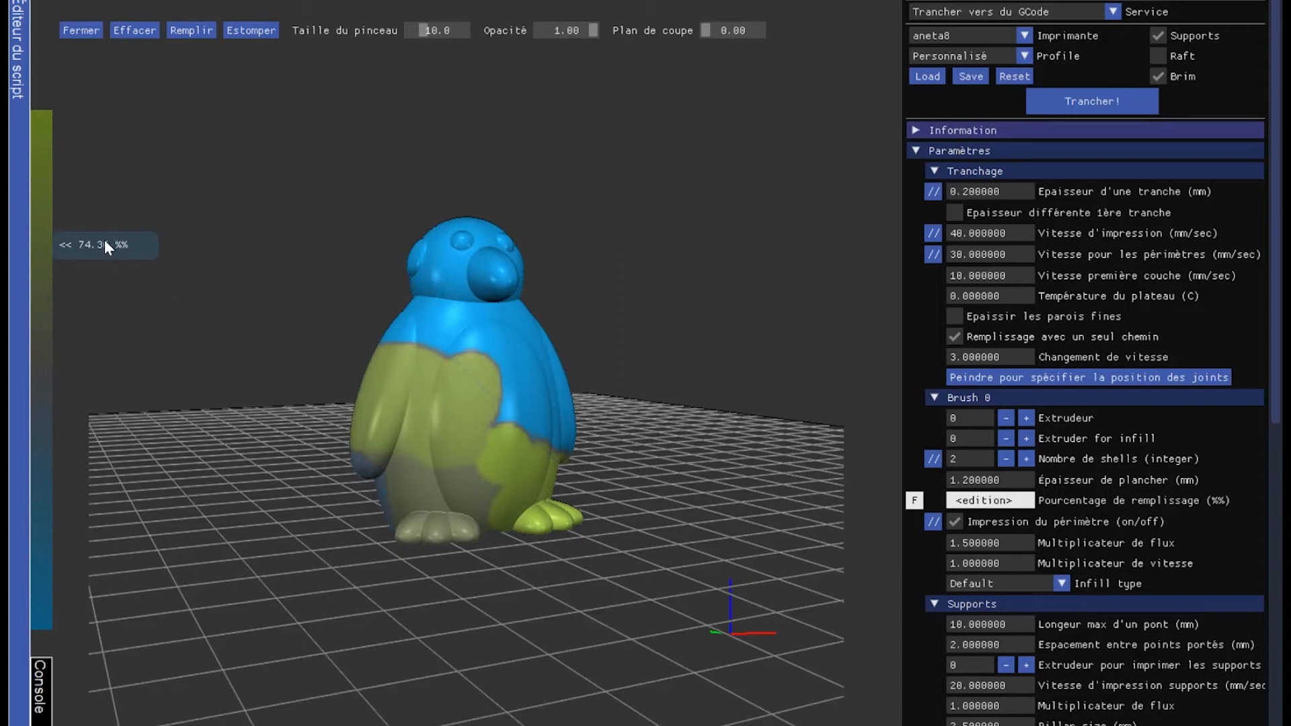
# Step: Paint the penguin's right shoulder with 89.52% infill, and set the brush's infill value to 69.59%
pyautogui.moveTo(105, 245); pyautogui.dragTo(101, 166)
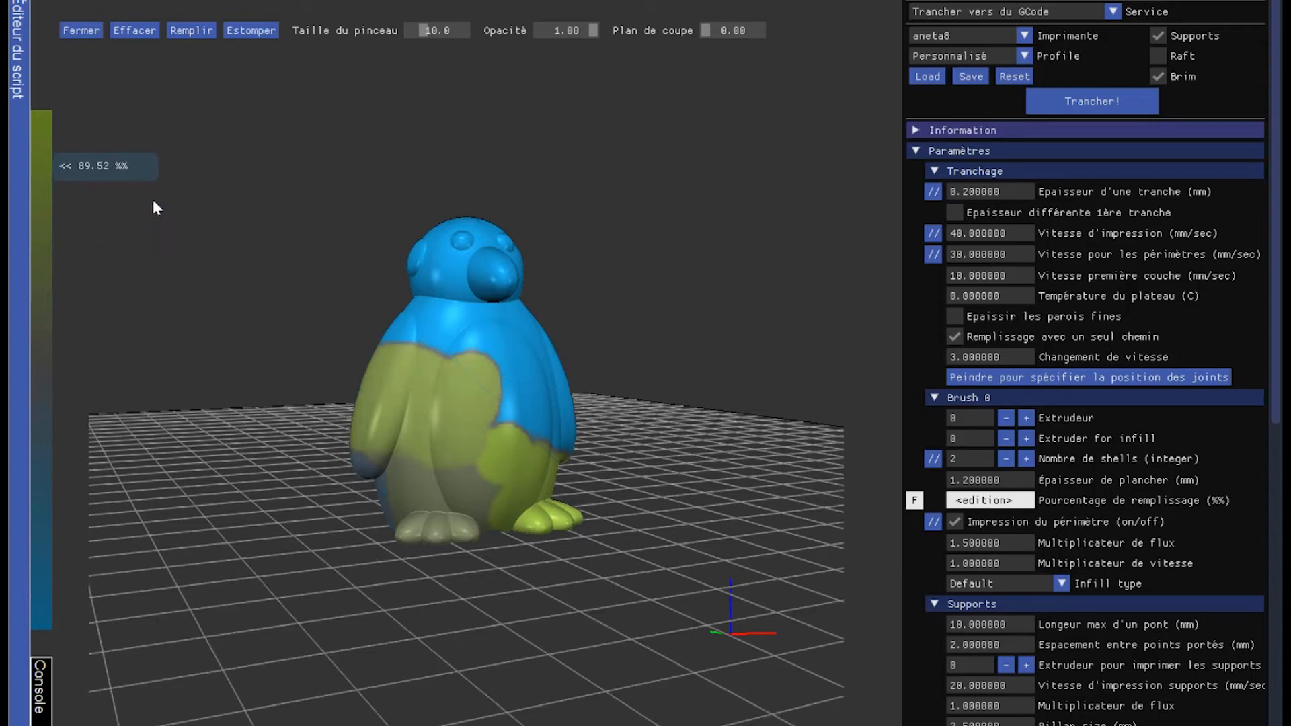
pyautogui.click(432, 325)
pyautogui.moveTo(94, 170)
pyautogui.mouseDown()
pyautogui.moveTo(87, 161)
pyautogui.moveTo(82, 265)
pyautogui.mouseUp()
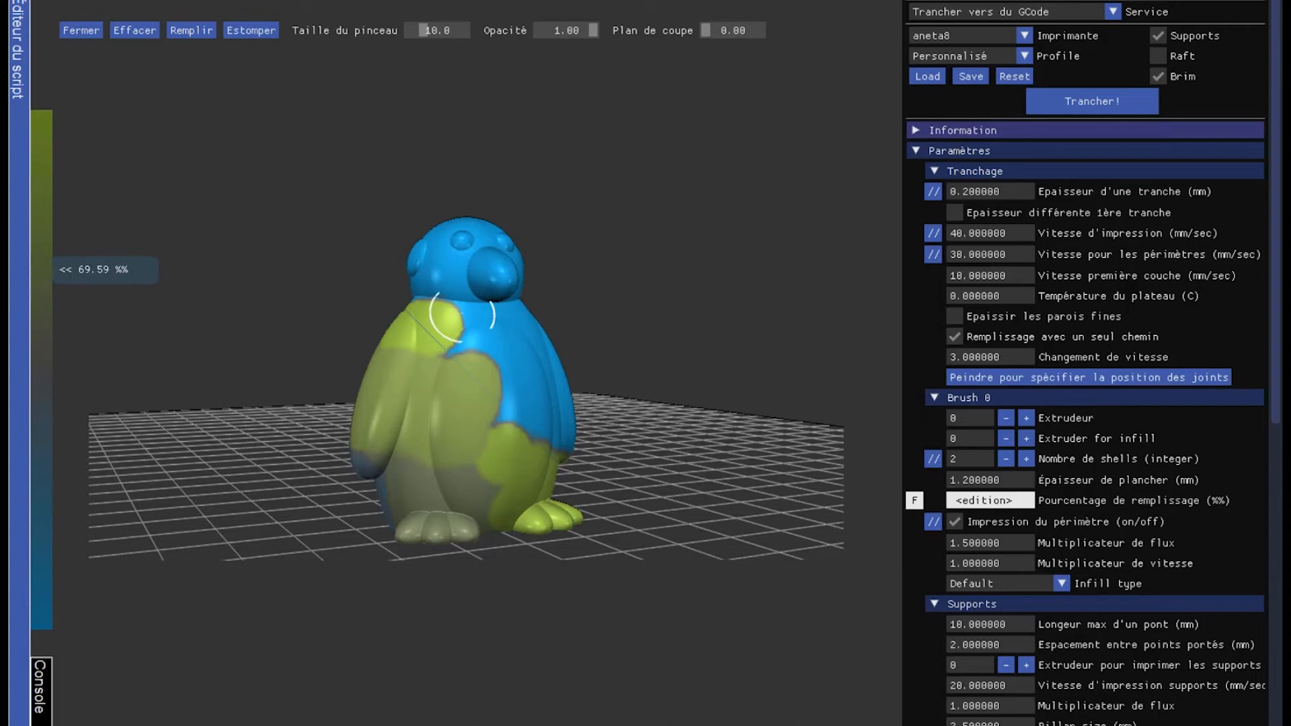
# Step: Paint the penguin's neck below the head, right shoulder and upper chest under the beak with 69.59% infill
pyautogui.moveTo(447, 297); pyautogui.dragTo(425, 295)
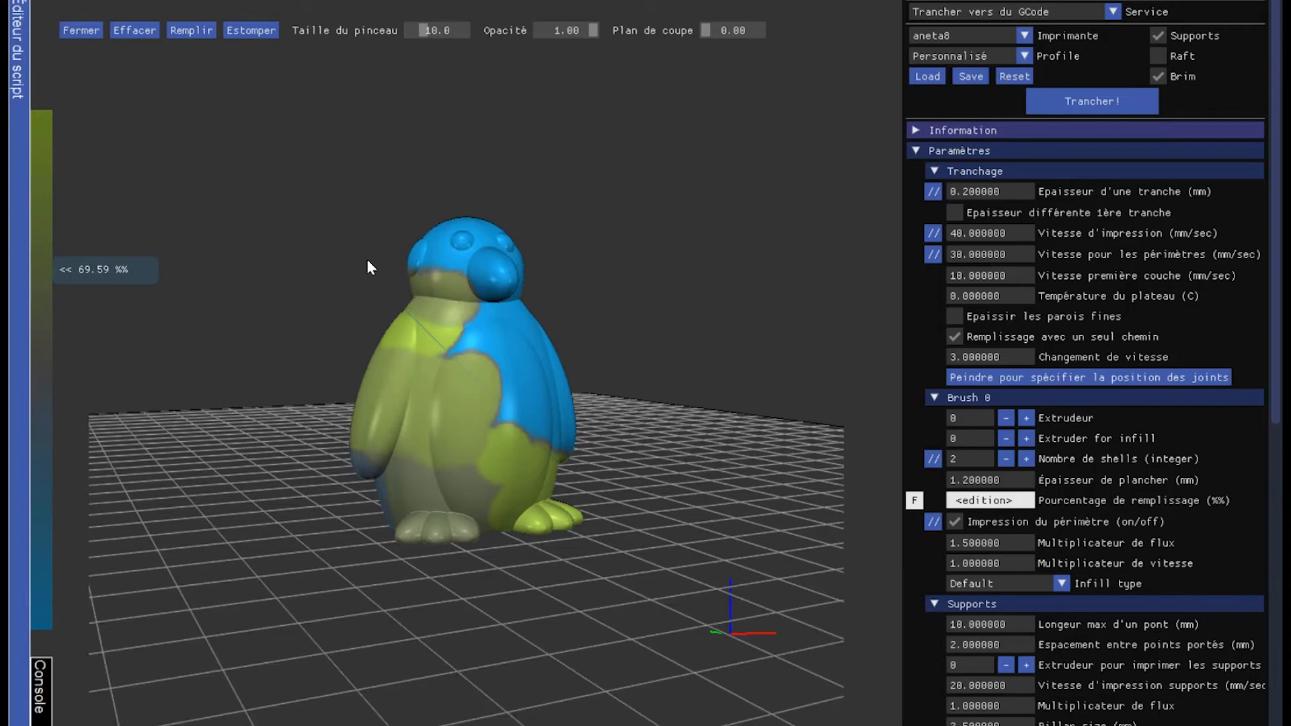
pyautogui.moveTo(615, 417)
pyautogui.mouseDown()
pyautogui.moveTo(581, 495)
pyautogui.moveTo(455, 496)
pyautogui.mouseUp()
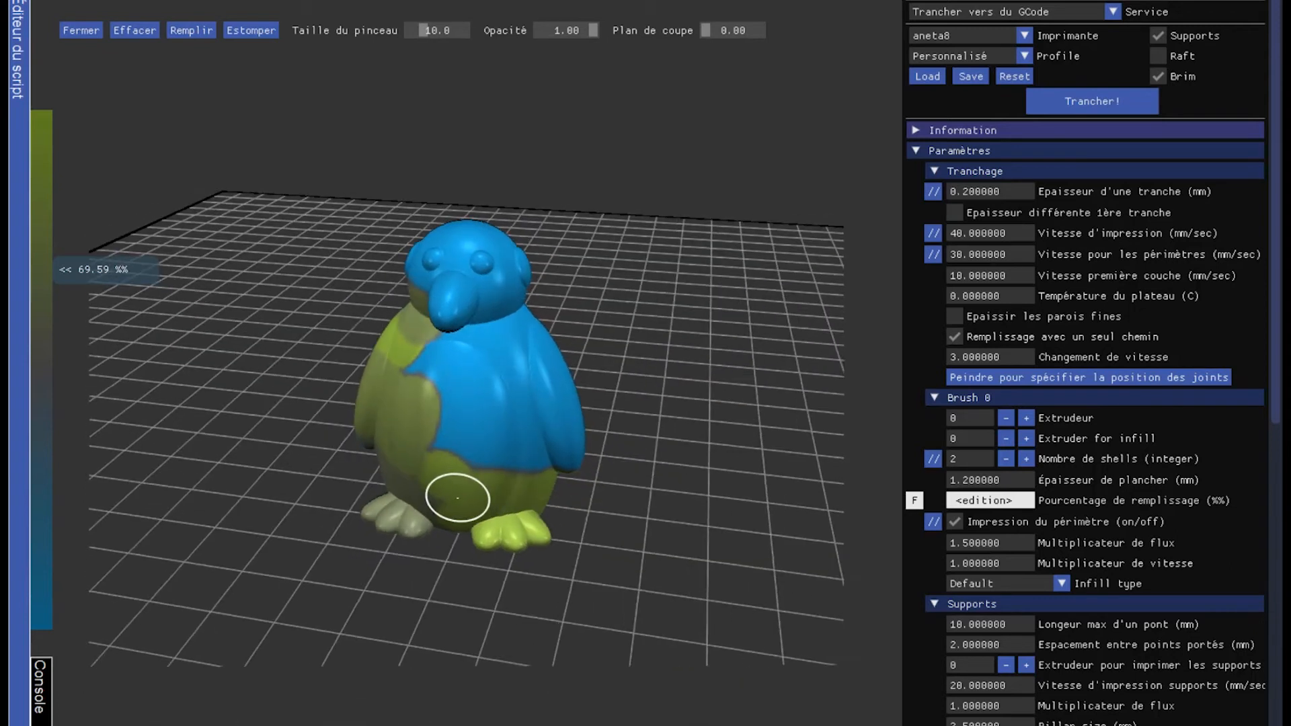
pyautogui.moveTo(422, 352)
pyautogui.mouseDown()
pyautogui.moveTo(421, 363)
pyautogui.moveTo(458, 335)
pyautogui.mouseUp()
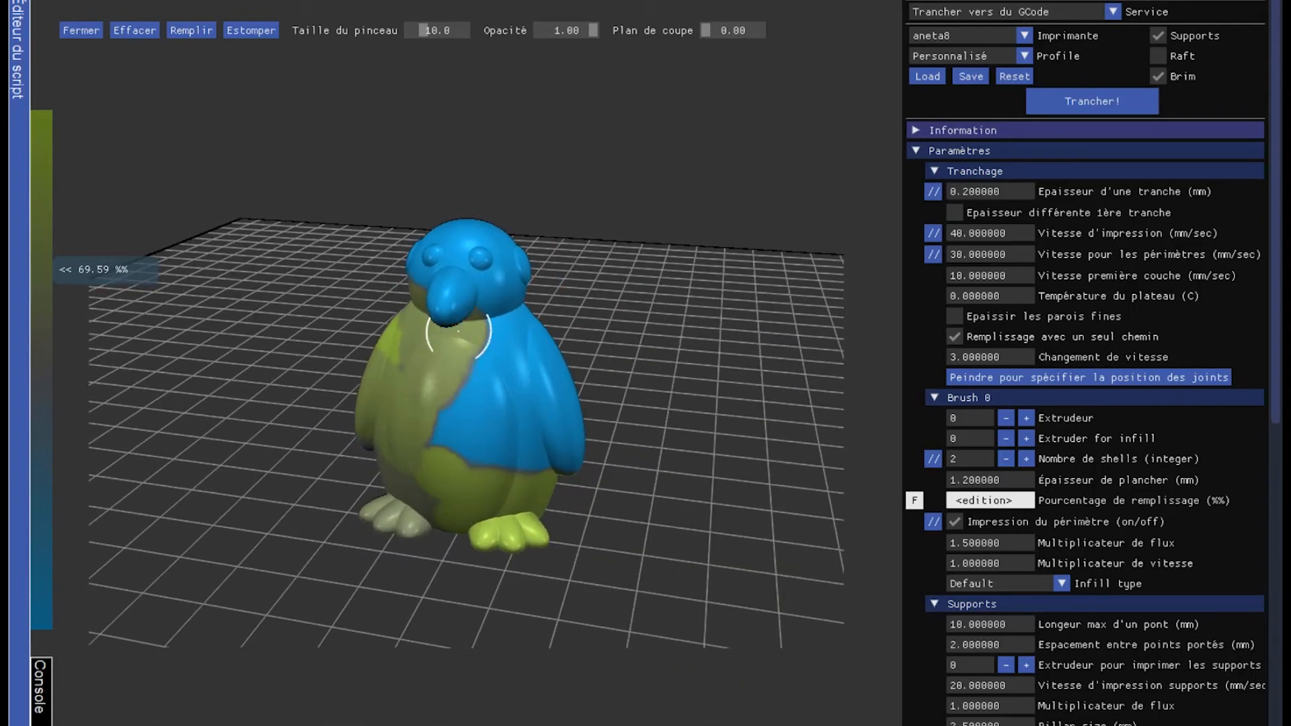
# Step: Set the brush's infill value to 47.27% and paint the penguin's left chest, shoulder and wing
pyautogui.moveTo(117, 263)
pyautogui.mouseDown()
pyautogui.moveTo(80, 159)
pyautogui.moveTo(103, 371)
pyautogui.moveTo(71, 235)
pyautogui.mouseUp()
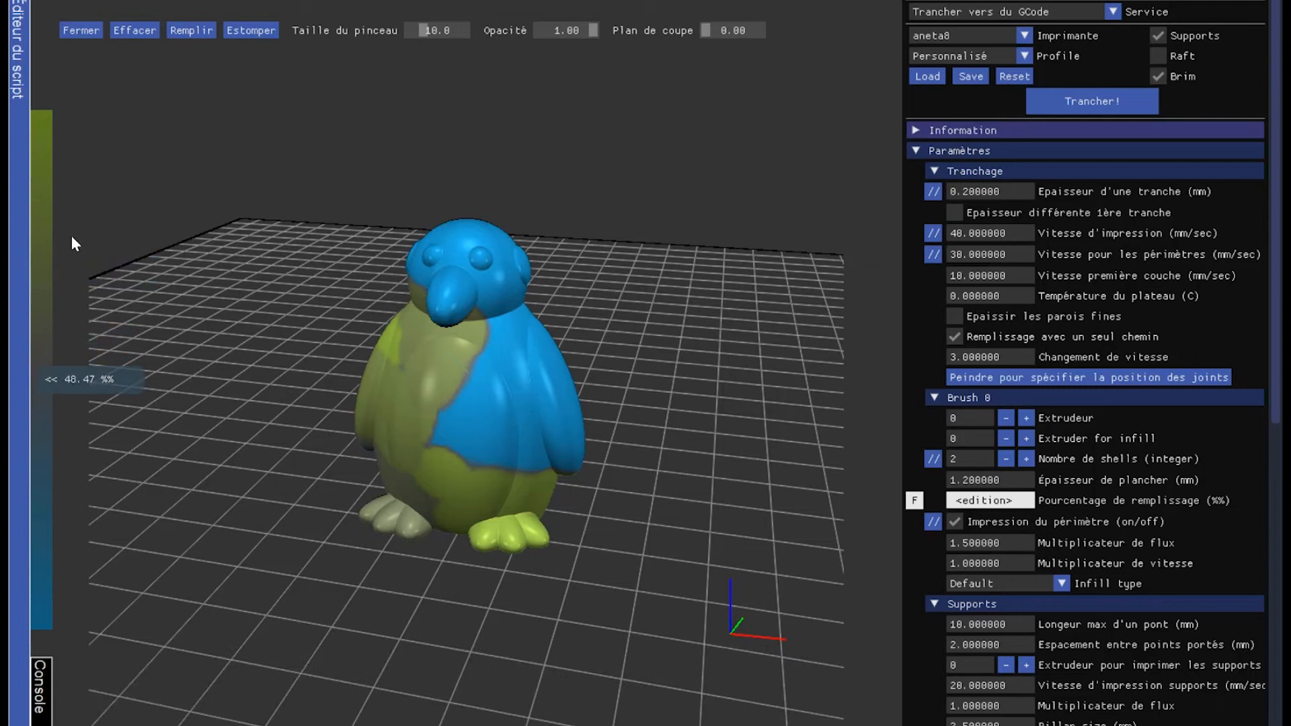
pyautogui.moveTo(502, 332)
pyautogui.mouseDown()
pyautogui.moveTo(531, 332)
pyautogui.moveTo(566, 418)
pyautogui.moveTo(556, 369)
pyautogui.moveTo(499, 371)
pyautogui.moveTo(503, 360)
pyautogui.moveTo(461, 427)
pyautogui.moveTo(523, 446)
pyautogui.moveTo(582, 437)
pyautogui.moveTo(501, 414)
pyautogui.moveTo(455, 436)
pyautogui.moveTo(504, 453)
pyautogui.moveTo(576, 447)
pyautogui.mouseUp()
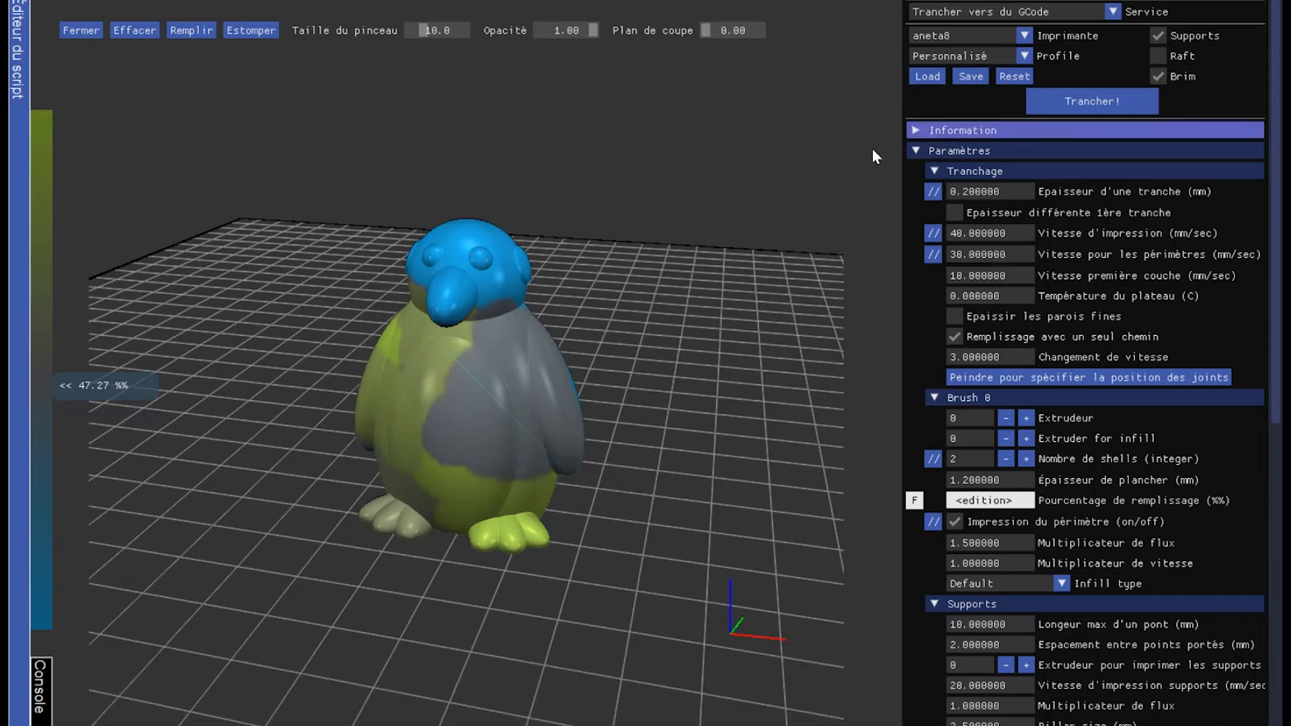
# Step: Slice the painted penguin without saving the pending changes, and write the G-code over the existing test01.gcode
pyautogui.click(1068, 98)
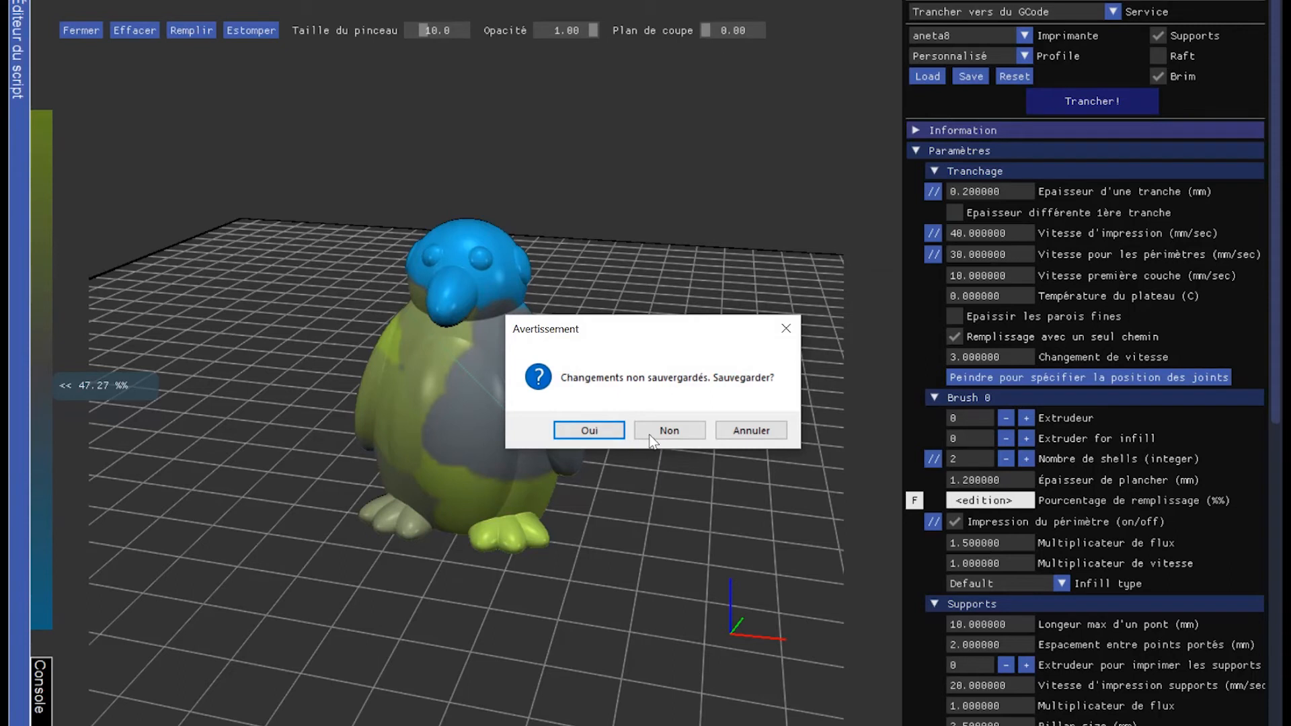
pyautogui.click(664, 433)
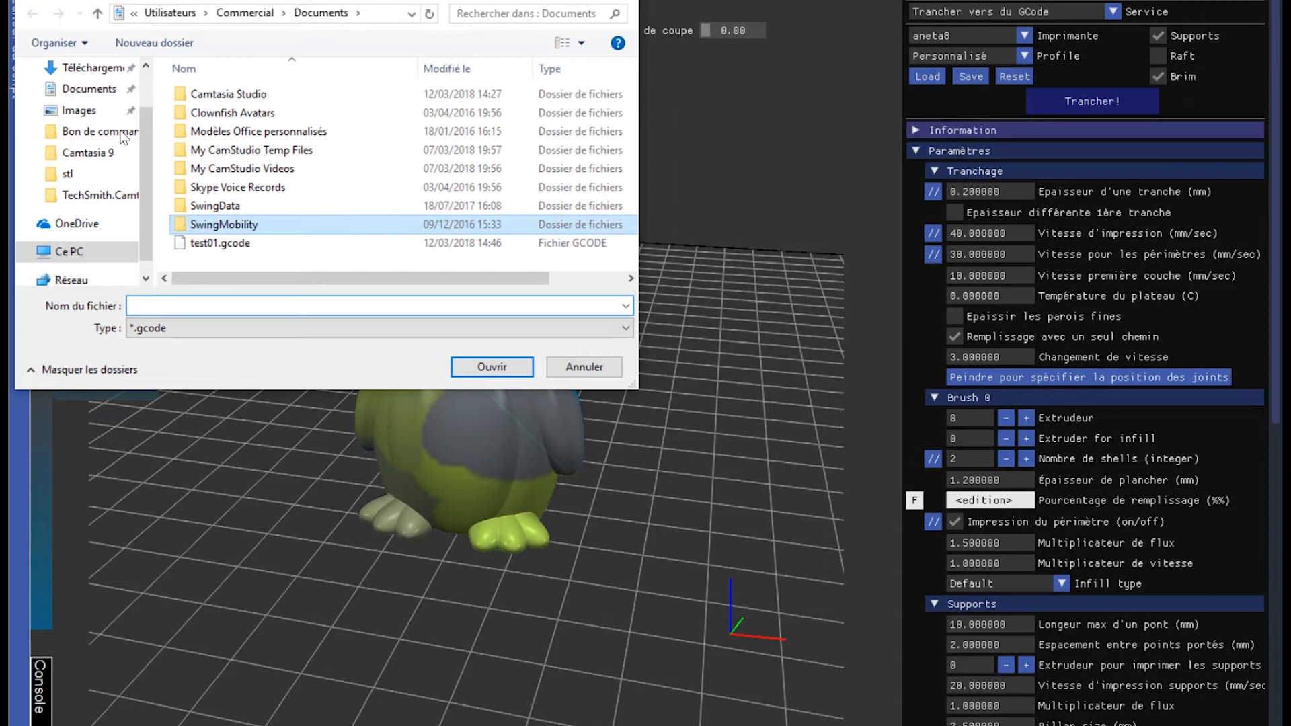
pyautogui.click(222, 243)
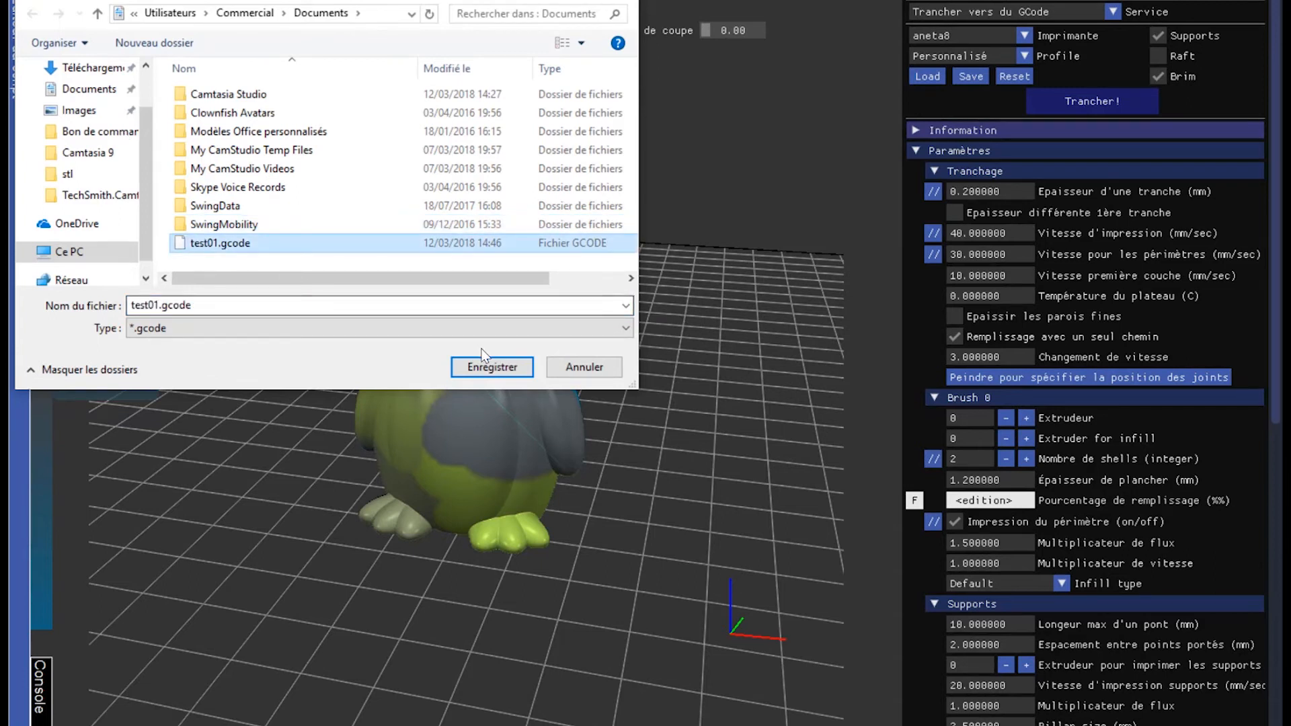
pyautogui.press('Return')
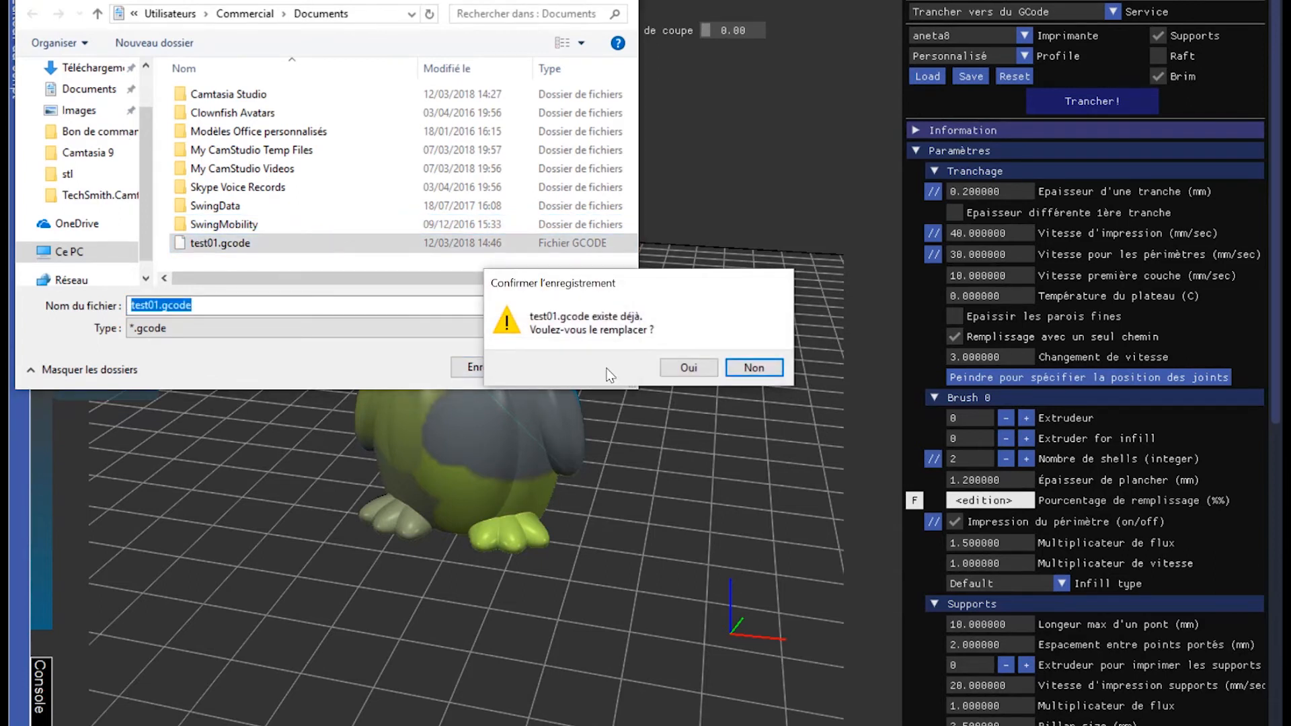
pyautogui.click(688, 367)
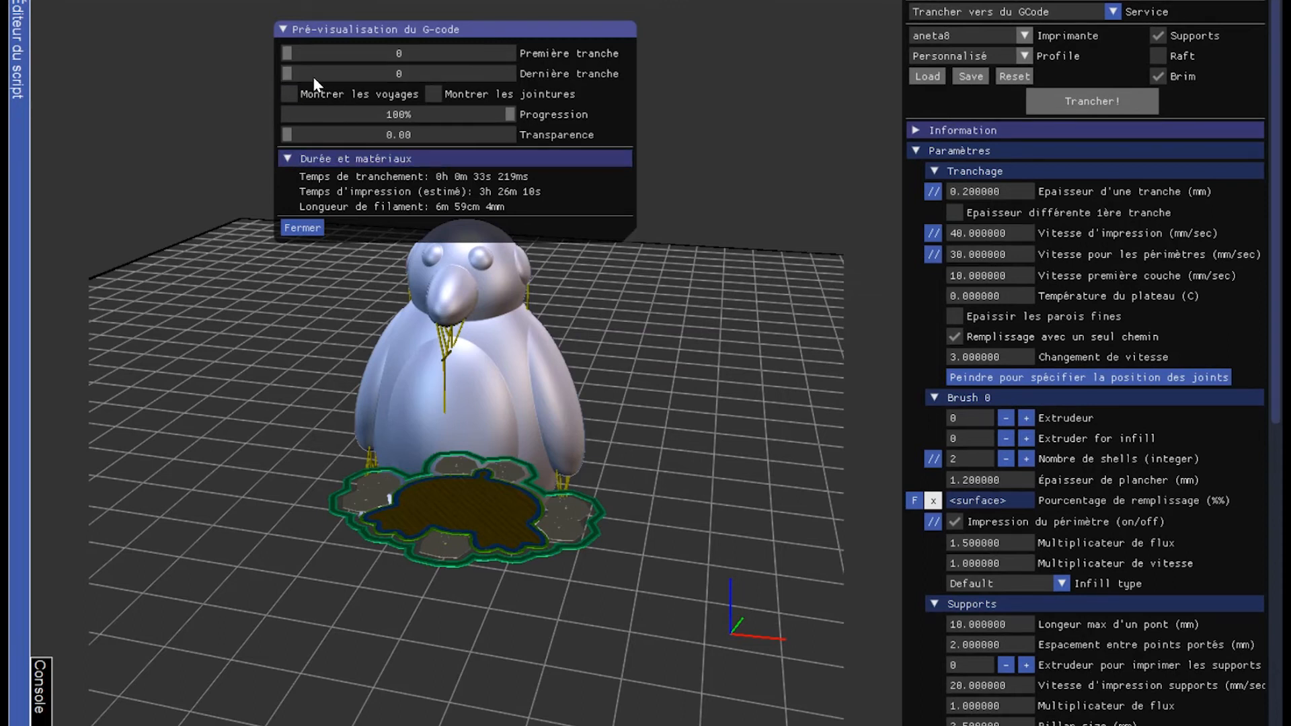
# Step: Examine the infill from several angles in the G-code preview with the last displayed slice at 57, 173, 110 and 50
pyautogui.moveTo(312, 70); pyautogui.dragTo(338, 72)
pyautogui.moveTo(136, 141); pyautogui.dragTo(316, 361)
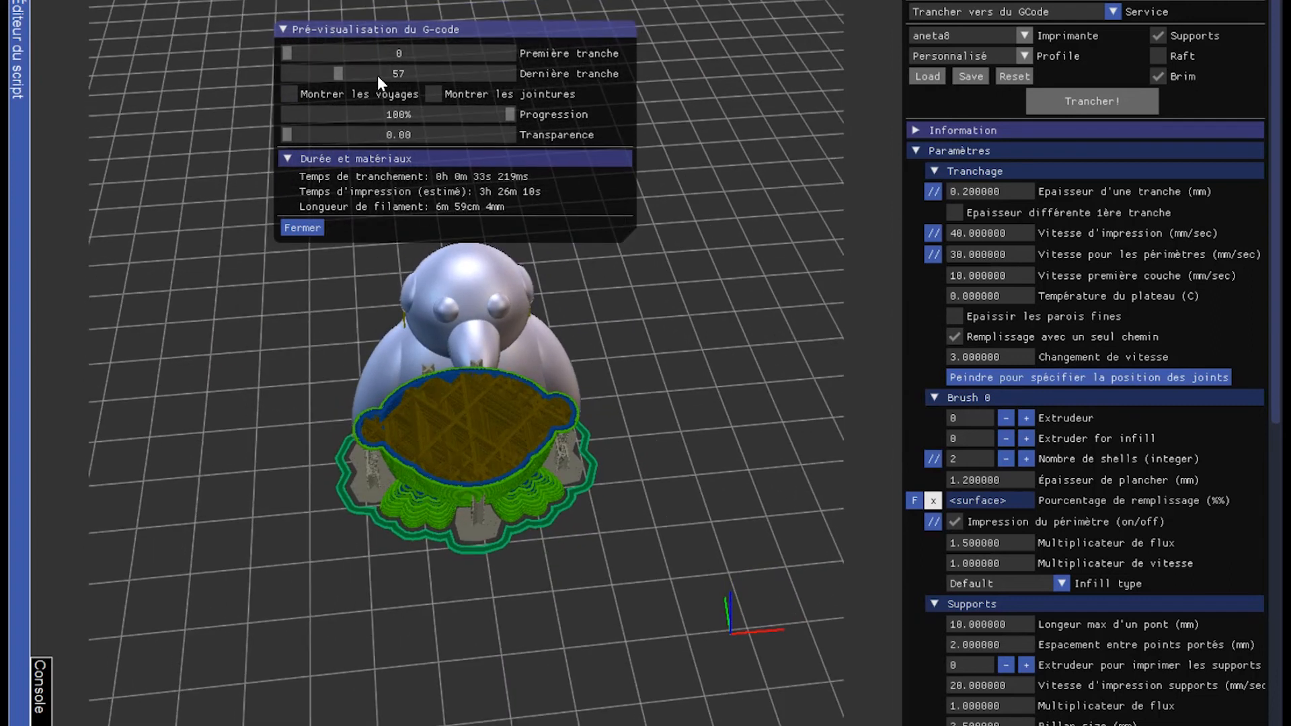
pyautogui.moveTo(335, 70); pyautogui.dragTo(442, 74)
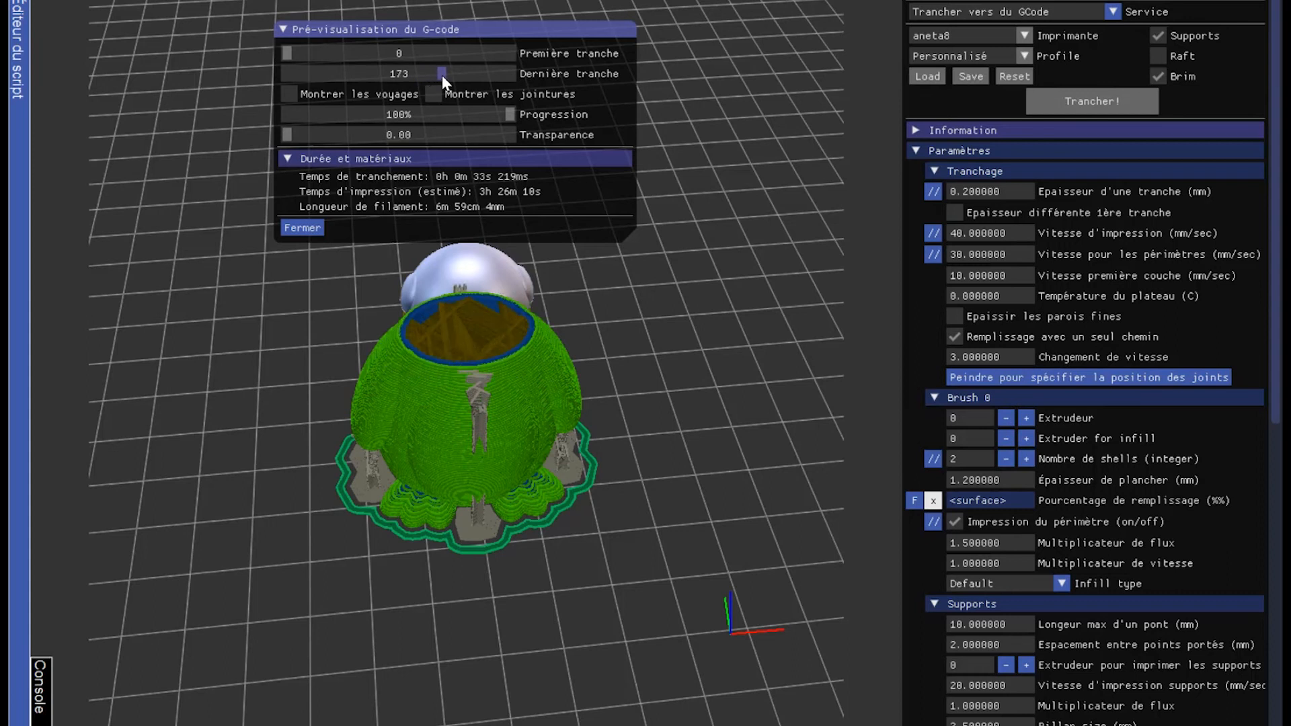
pyautogui.moveTo(305, 341); pyautogui.dragTo(312, 429)
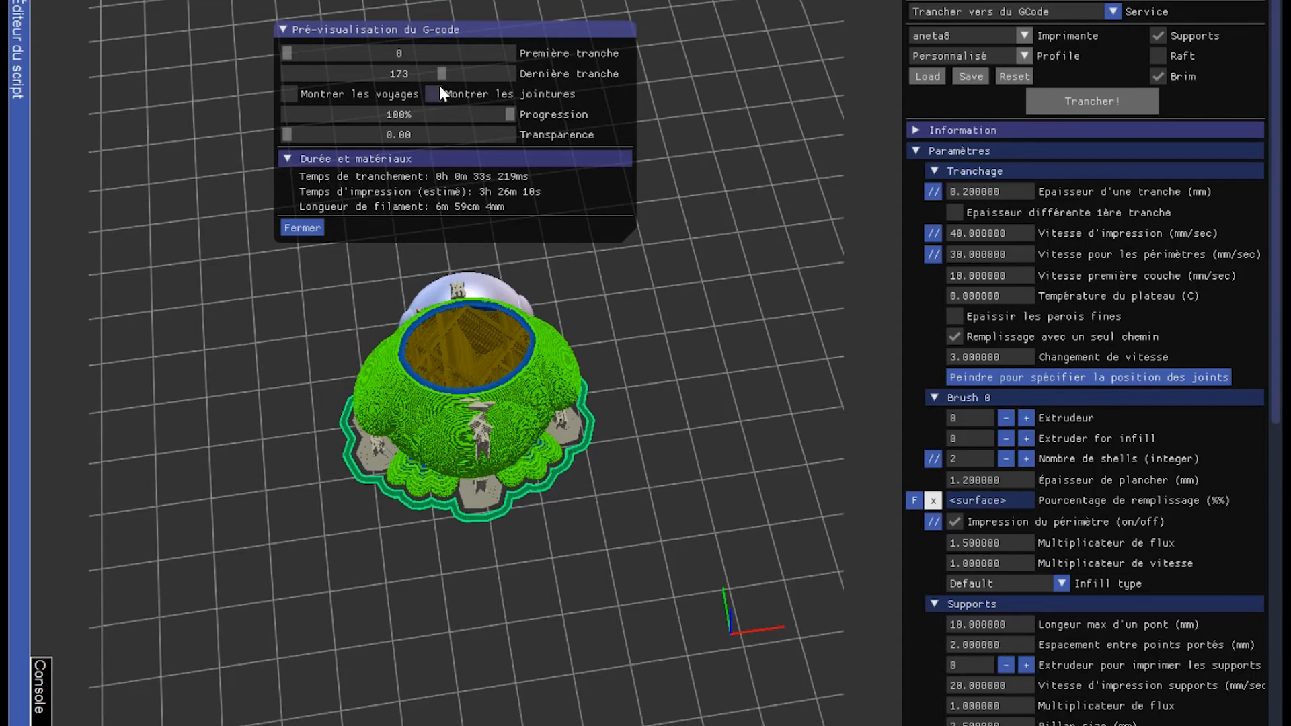
pyautogui.moveTo(439, 74); pyautogui.dragTo(385, 74)
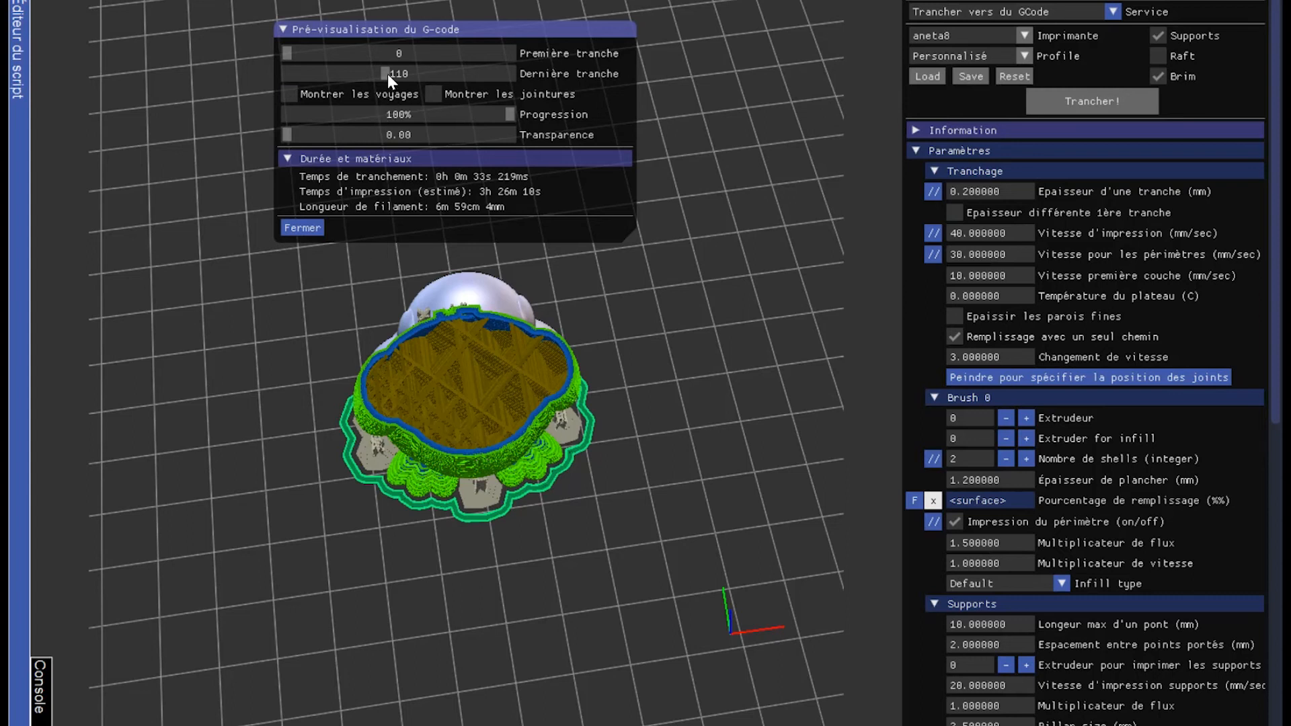
pyautogui.moveTo(387, 74); pyautogui.dragTo(332, 80)
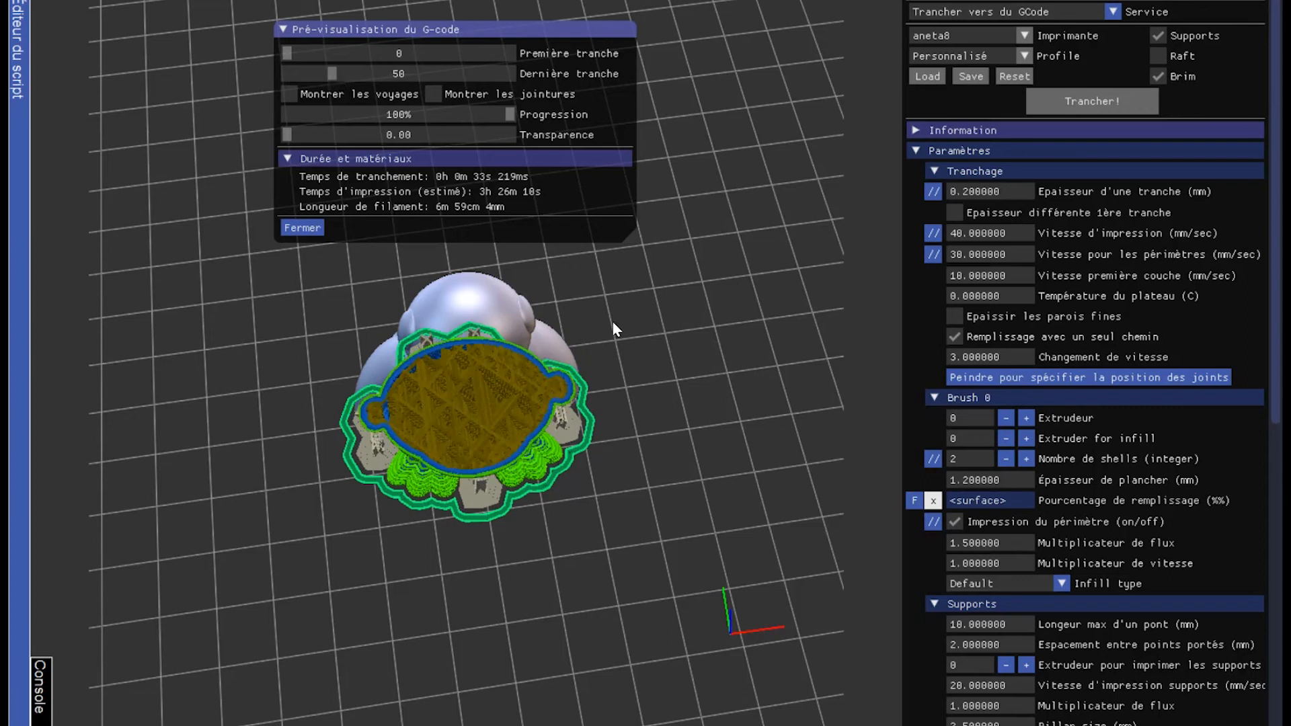
pyautogui.moveTo(613, 327)
pyautogui.mouseDown()
pyautogui.moveTo(585, 351)
pyautogui.moveTo(606, 323)
pyautogui.mouseUp()
pyautogui.moveTo(661, 456); pyautogui.dragTo(781, 327)
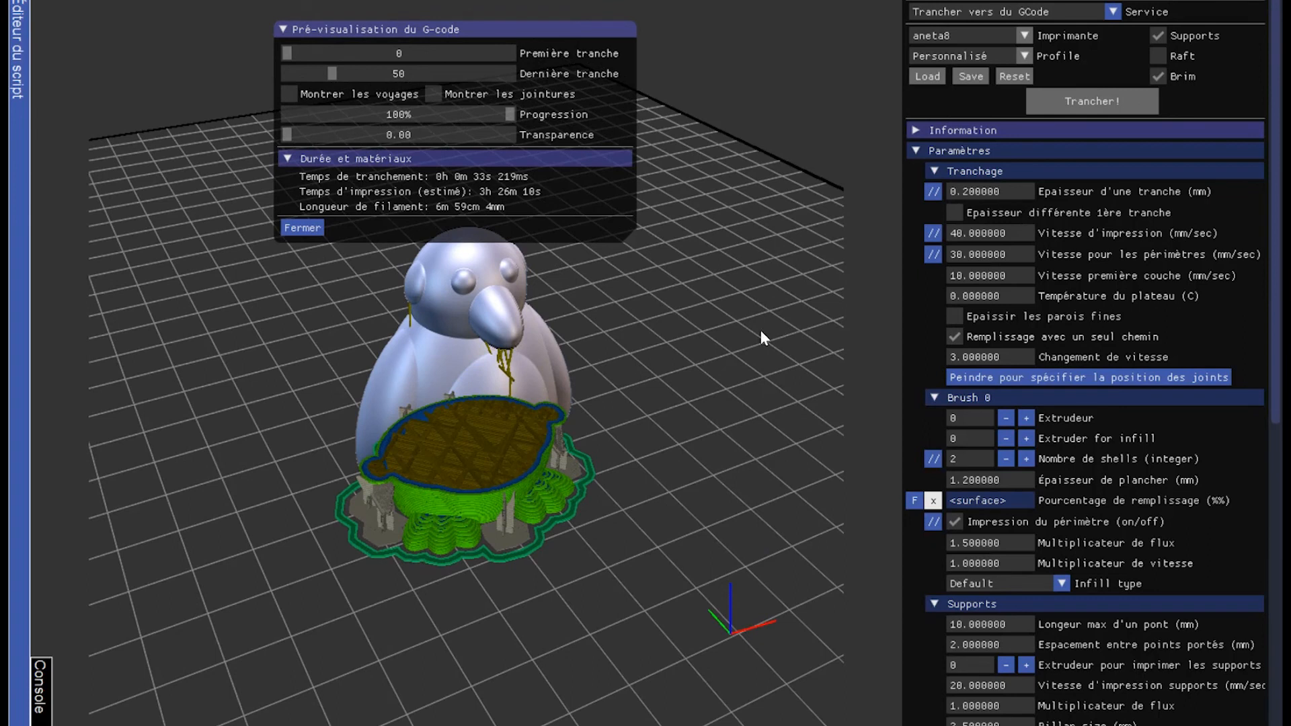
pyautogui.moveTo(552, 262); pyautogui.dragTo(699, 376)
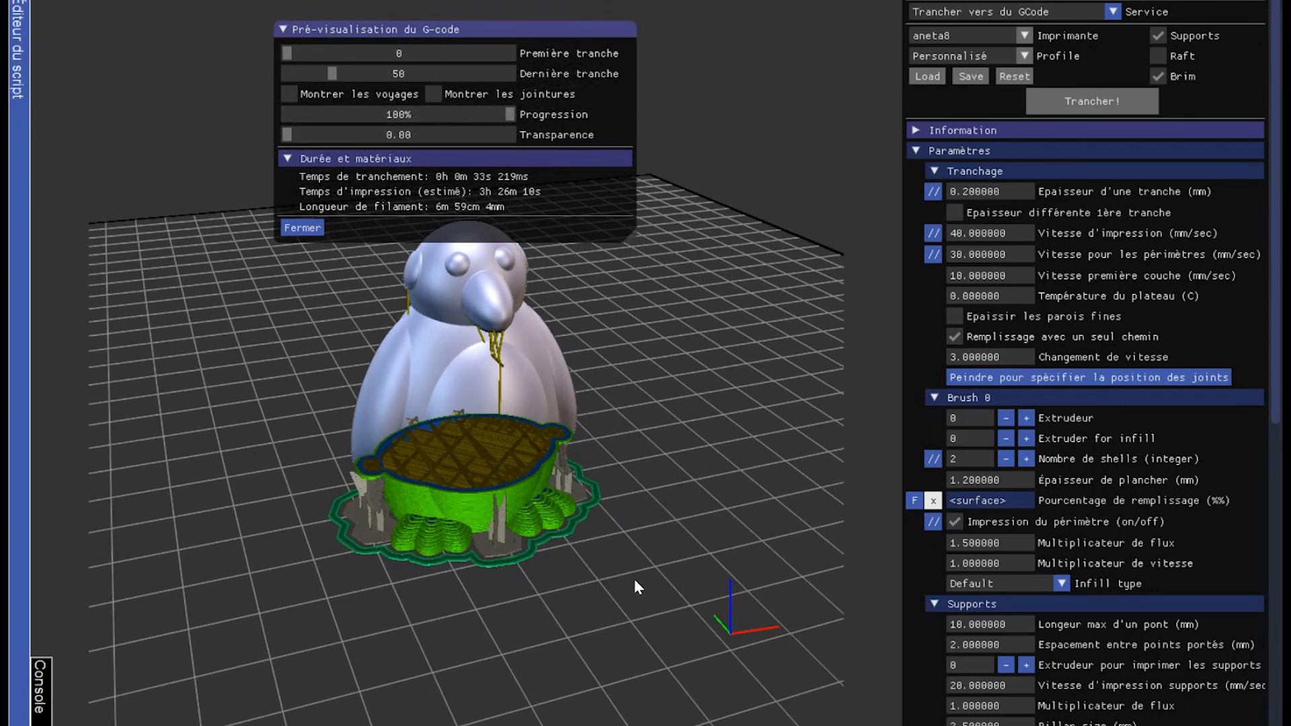
pyautogui.moveTo(256, 501); pyautogui.dragTo(177, 367)
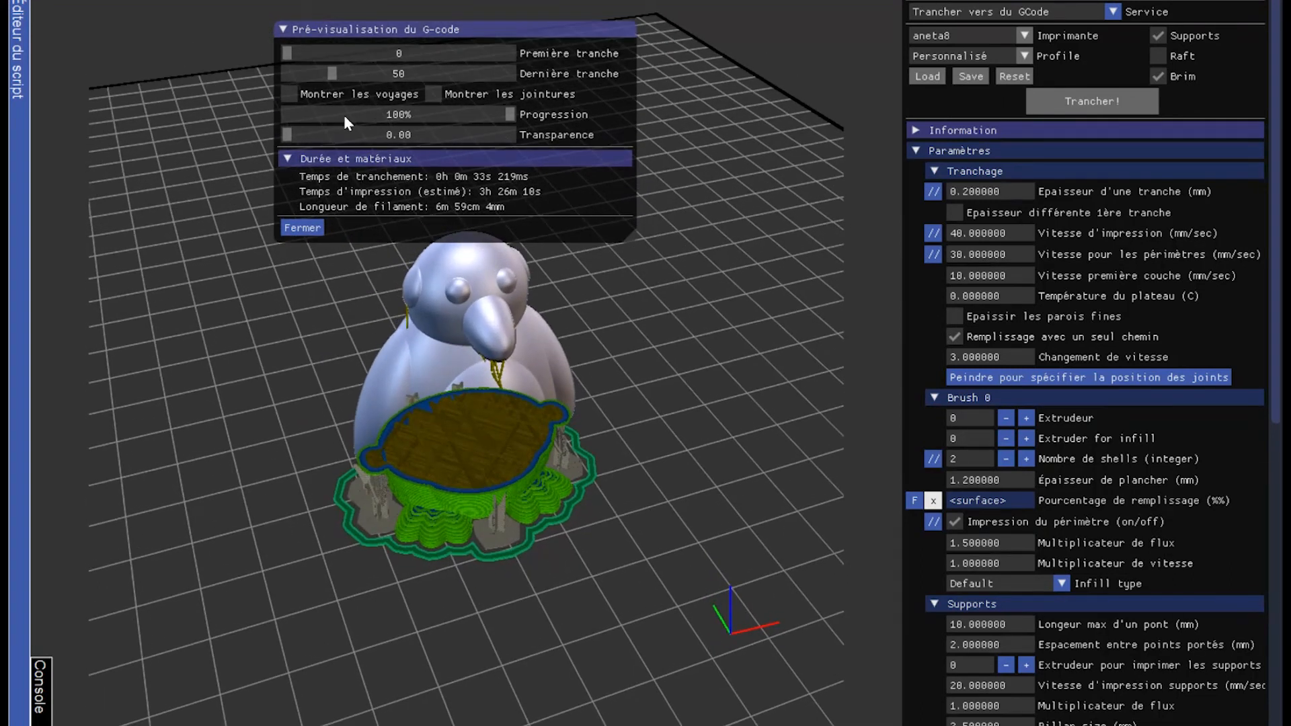
# Step: Examine the infill again with the last displayed slice at 157 and 105, and close the G-code preview
pyautogui.click(333, 72)
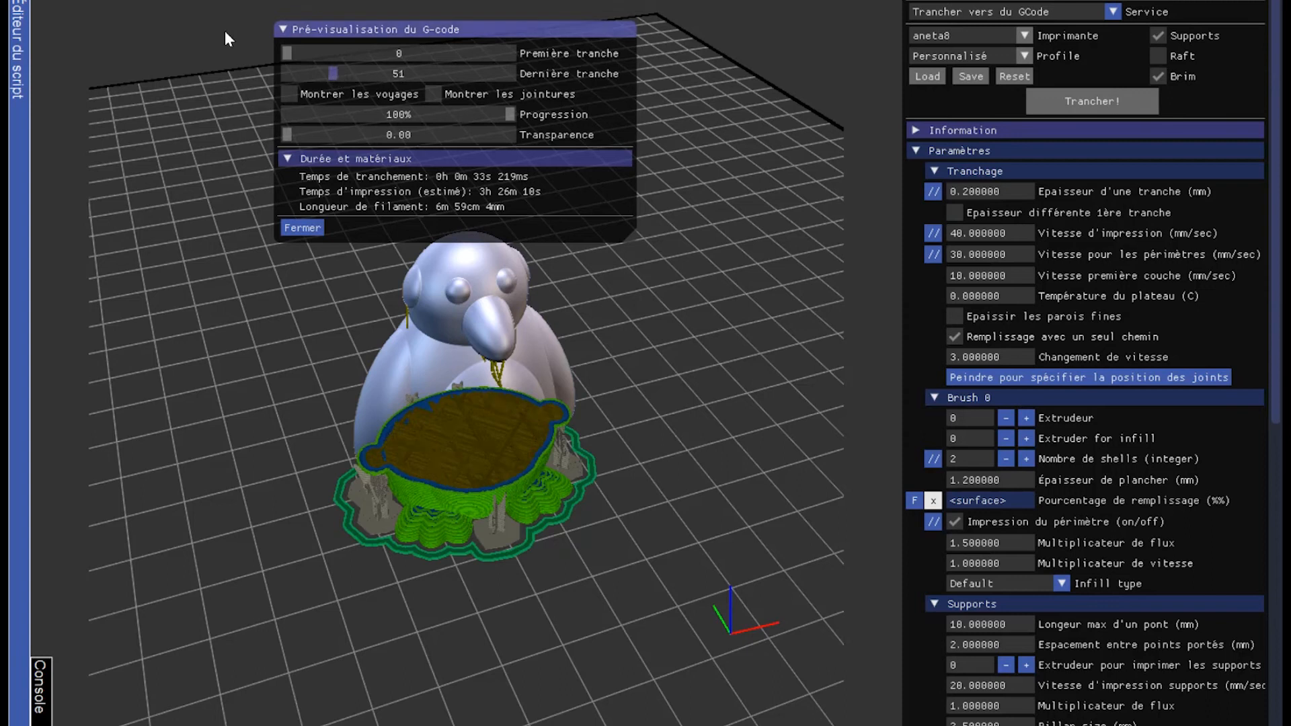
pyautogui.click(346, 73)
pyautogui.click(427, 73)
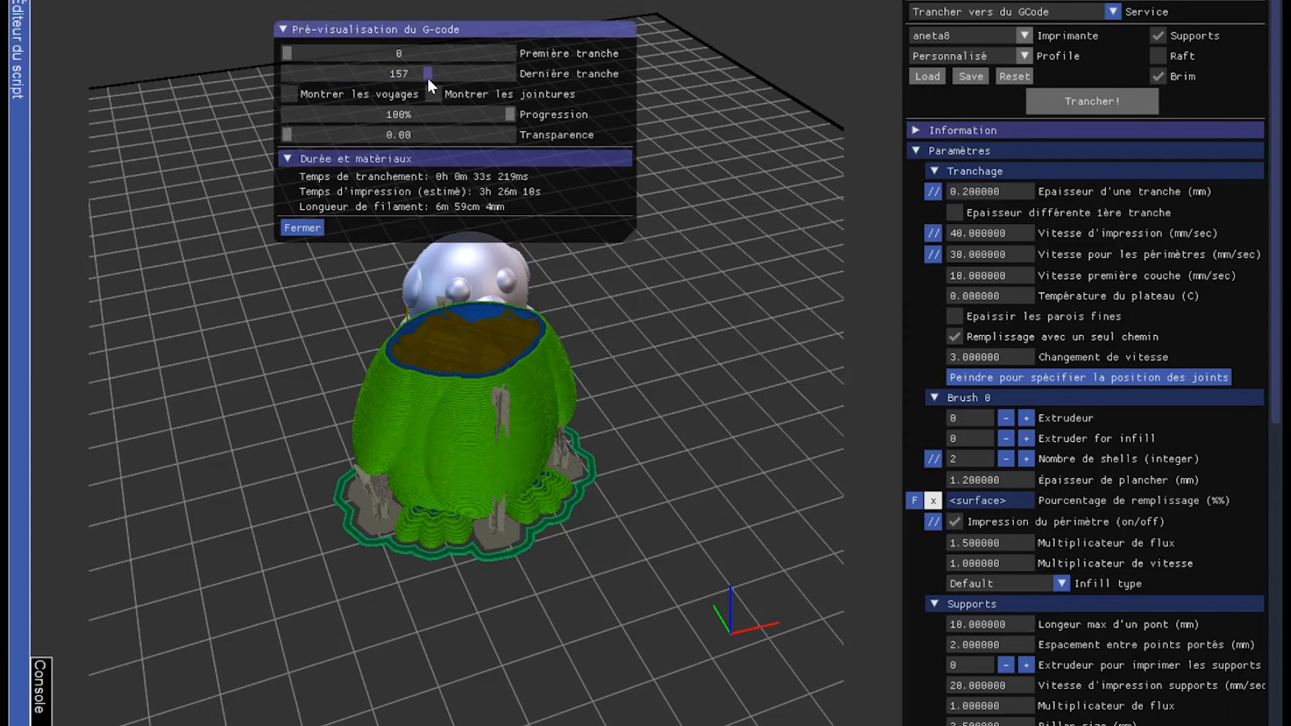
pyautogui.moveTo(428, 78); pyautogui.dragTo(380, 74)
pyautogui.moveTo(105, 78); pyautogui.dragTo(111, 122)
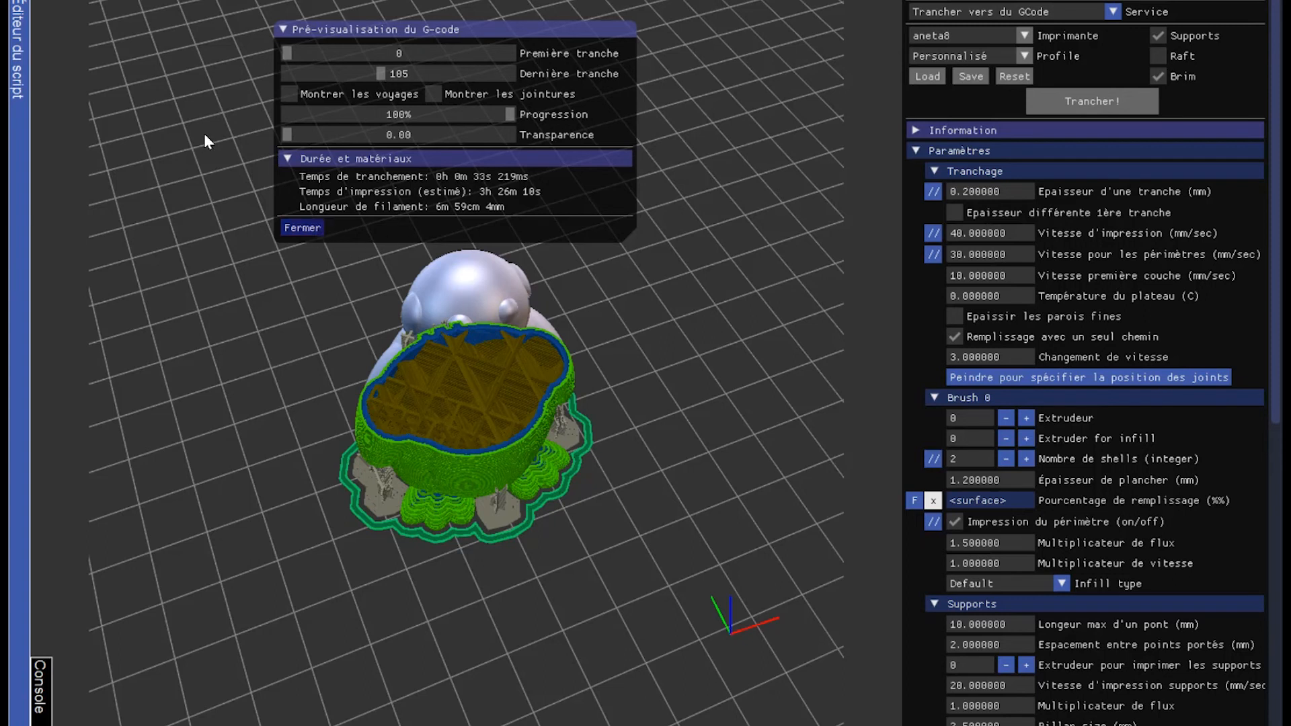
pyautogui.press('Escape')
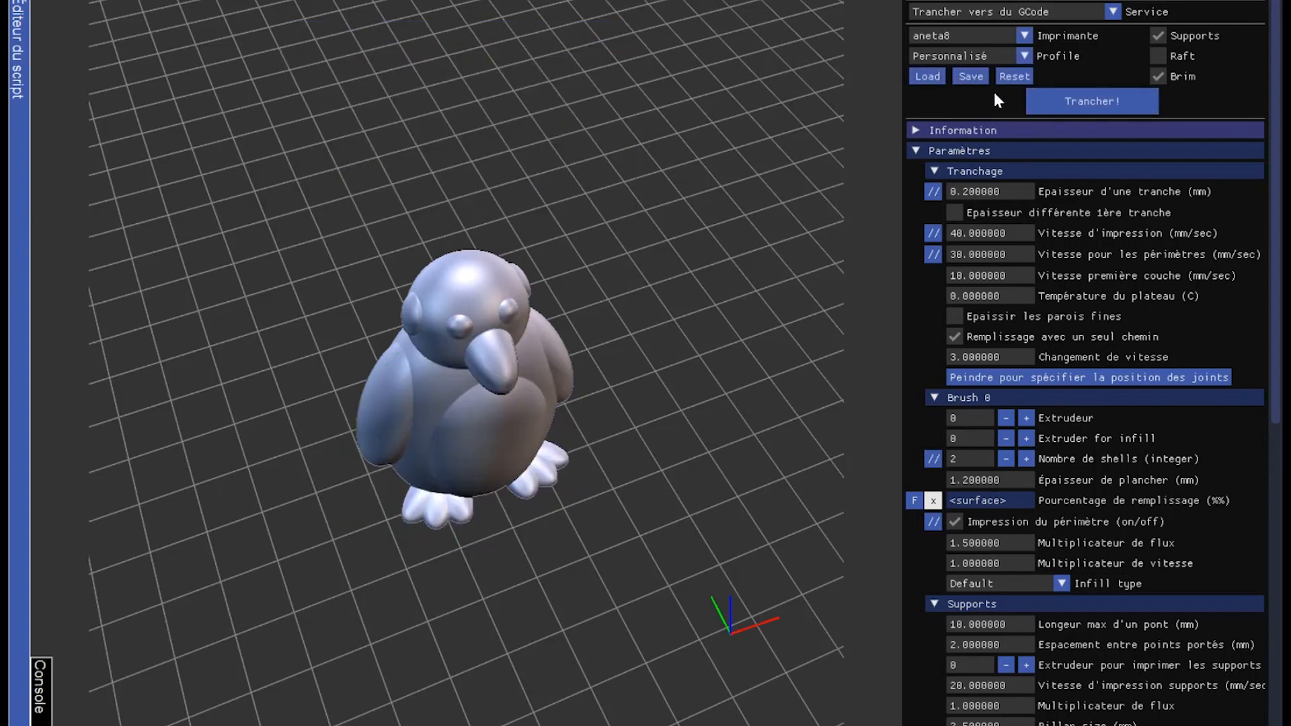
# Step: Switch the printer to prusai3_multi
pyautogui.click(1024, 37)
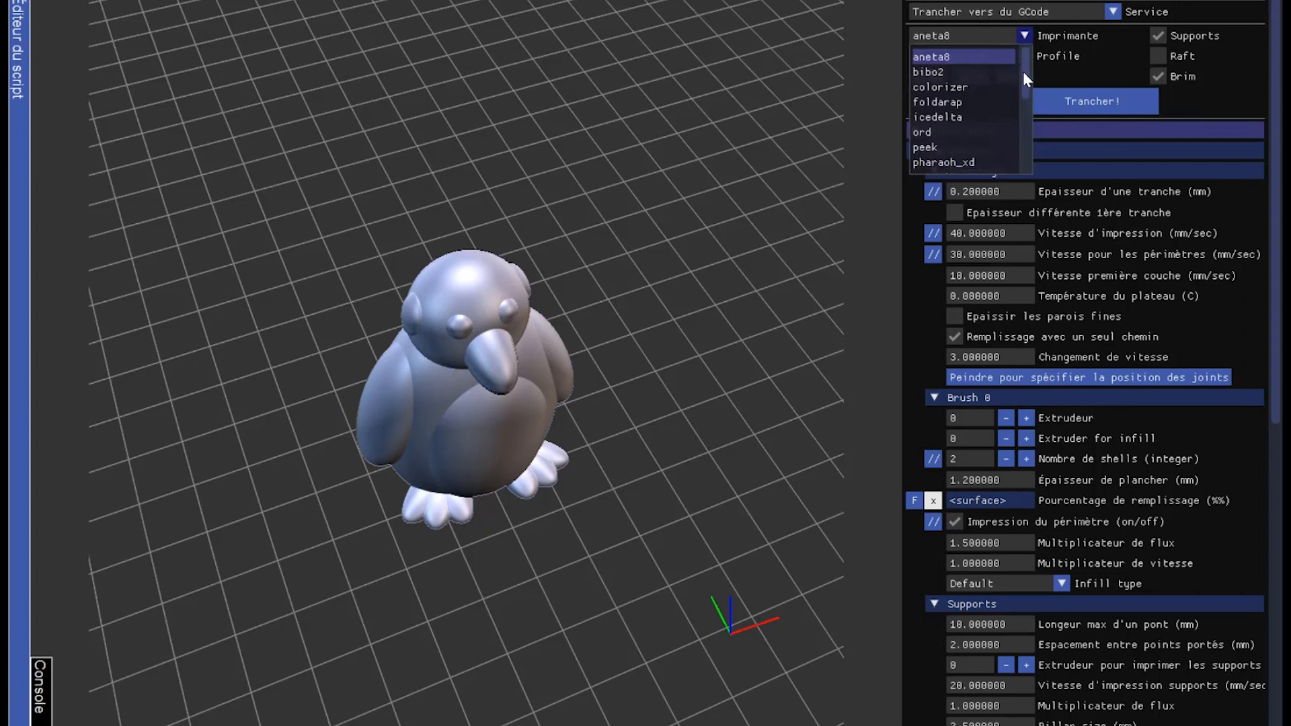
pyautogui.moveTo(1026, 70); pyautogui.dragTo(1027, 105)
pyautogui.click(987, 105)
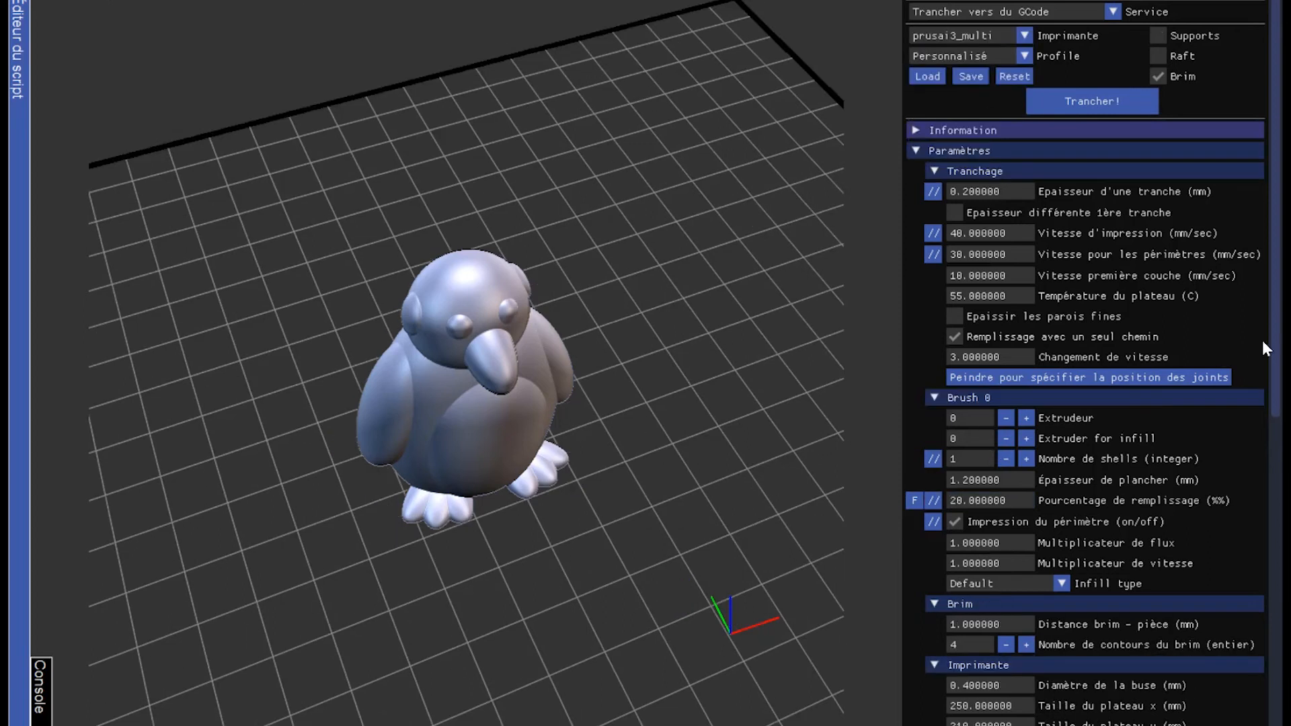
# Step: Start painting where the extruders are mixed on the penguin from the multi-material settings
pyautogui.moveTo(1276, 339); pyautogui.dragTo(1275, 667)
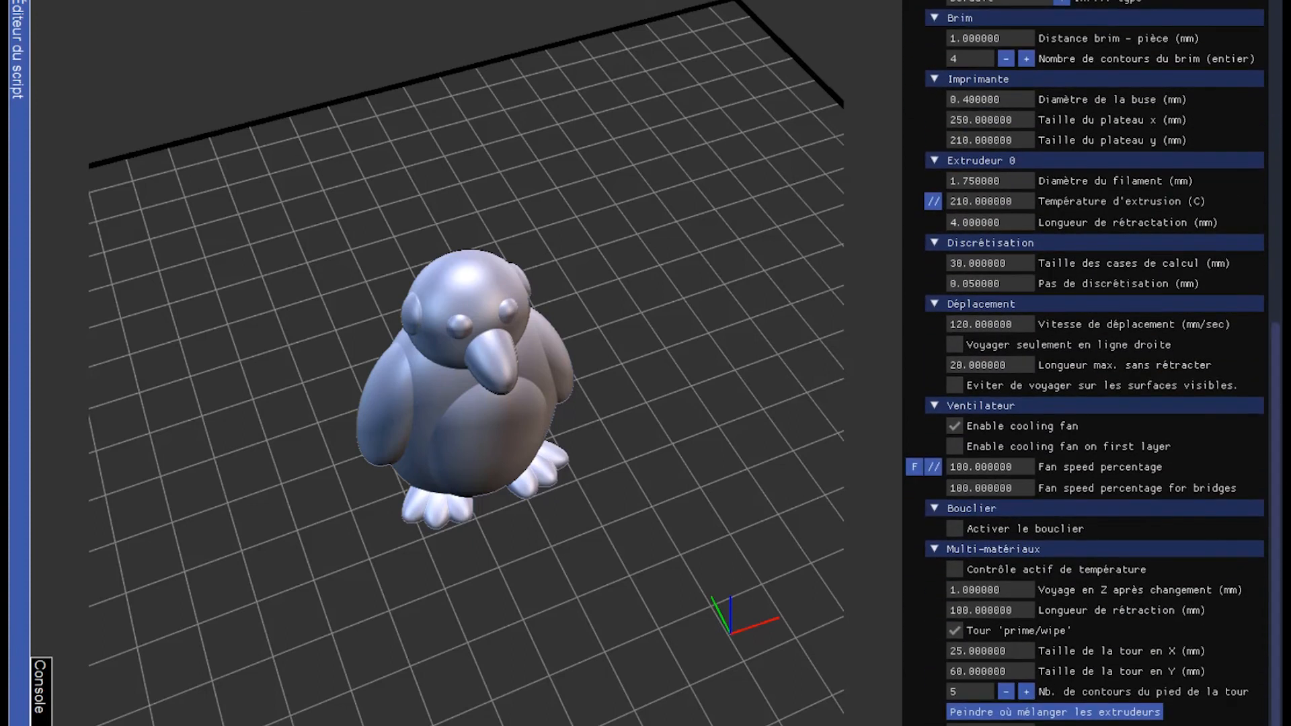
pyautogui.click(1026, 712)
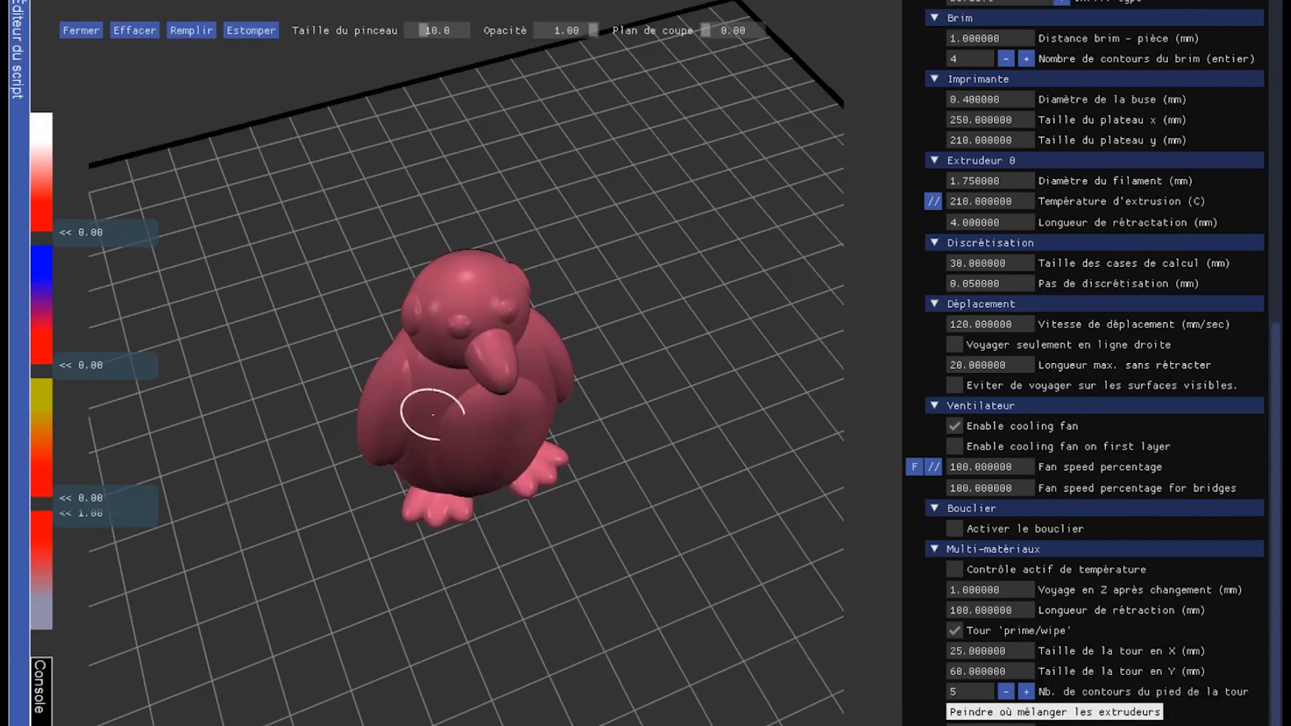
pyautogui.moveTo(264, 321); pyautogui.dragTo(173, 164)
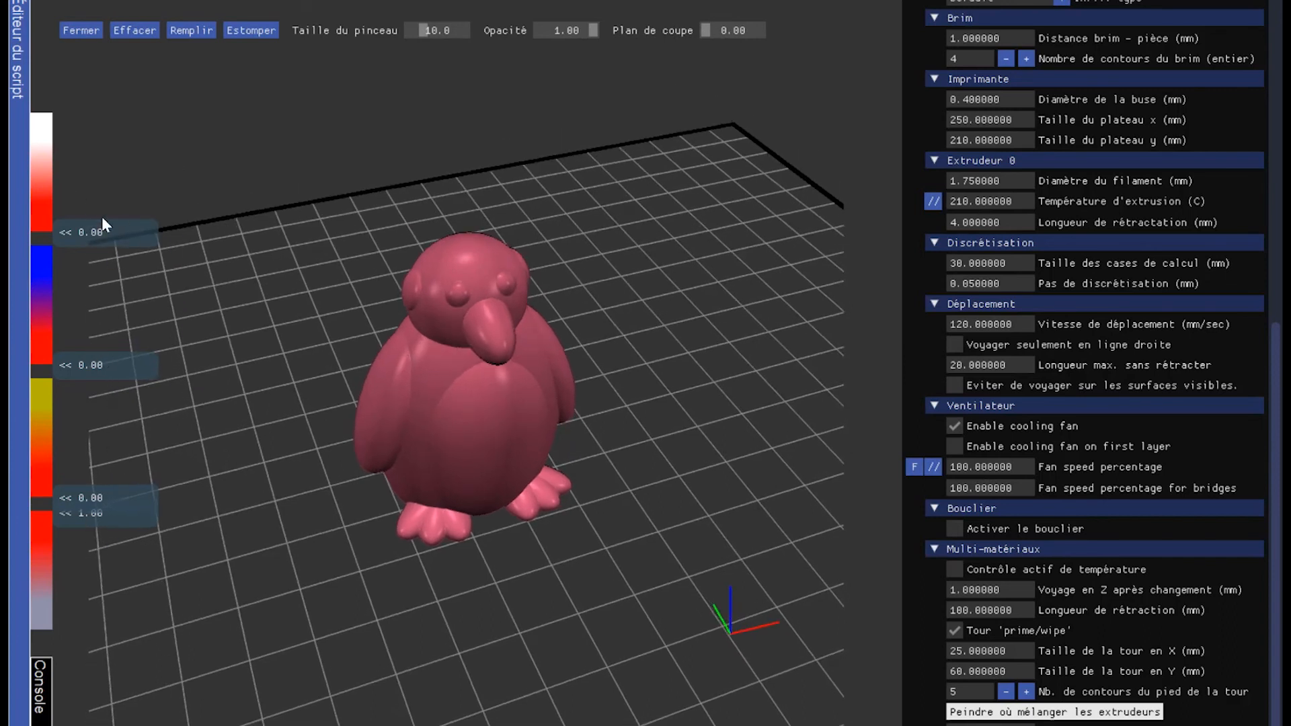
# Step: Raise the white extruder's share of the brush mix to 0.15 and further to 0.51
pyautogui.moveTo(94, 214); pyautogui.dragTo(68, 122)
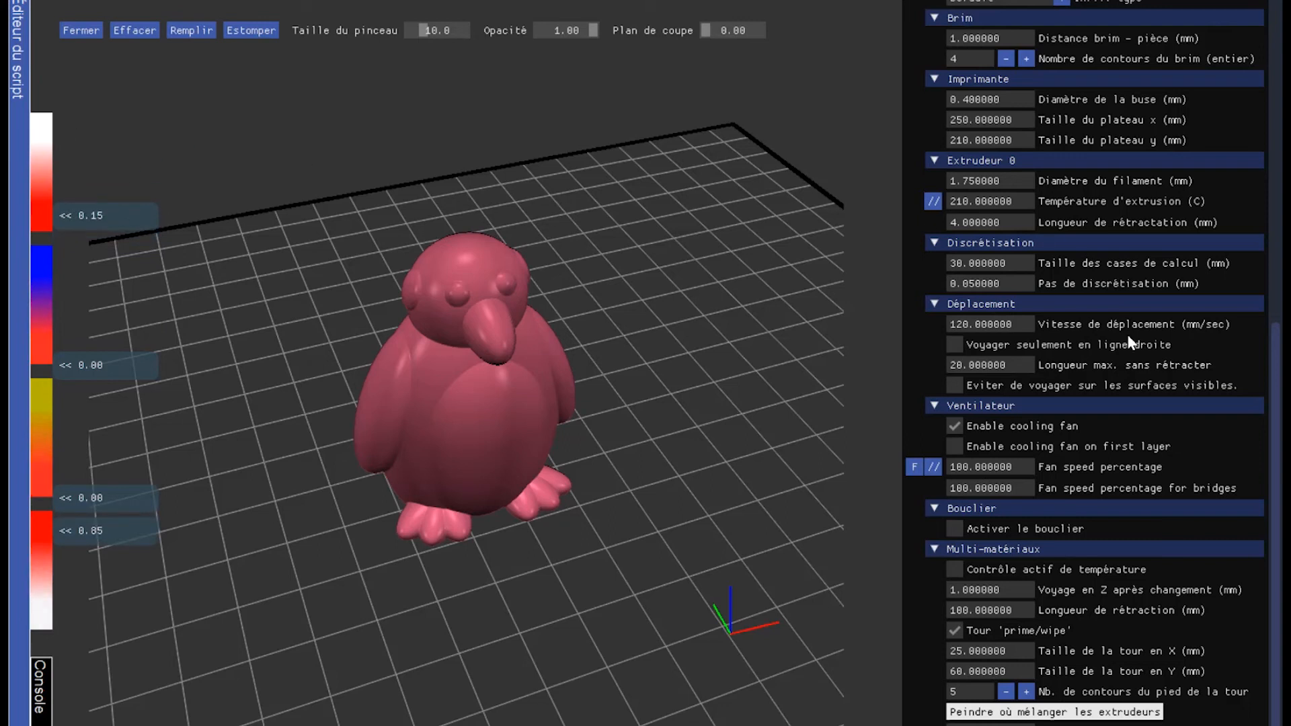
pyautogui.moveTo(1278, 345)
pyautogui.mouseDown()
pyautogui.moveTo(1236, 58)
pyautogui.moveTo(1266, 299)
pyautogui.mouseUp()
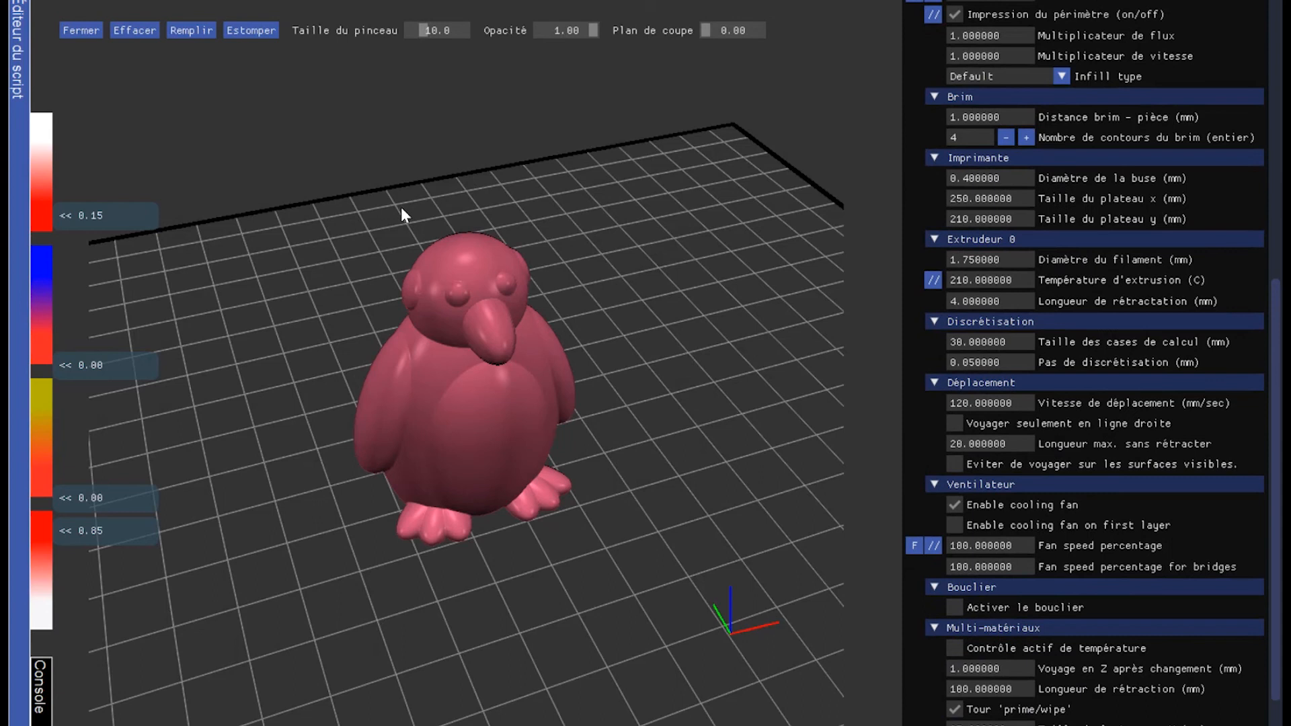
pyautogui.moveTo(96, 219); pyautogui.dragTo(91, 177)
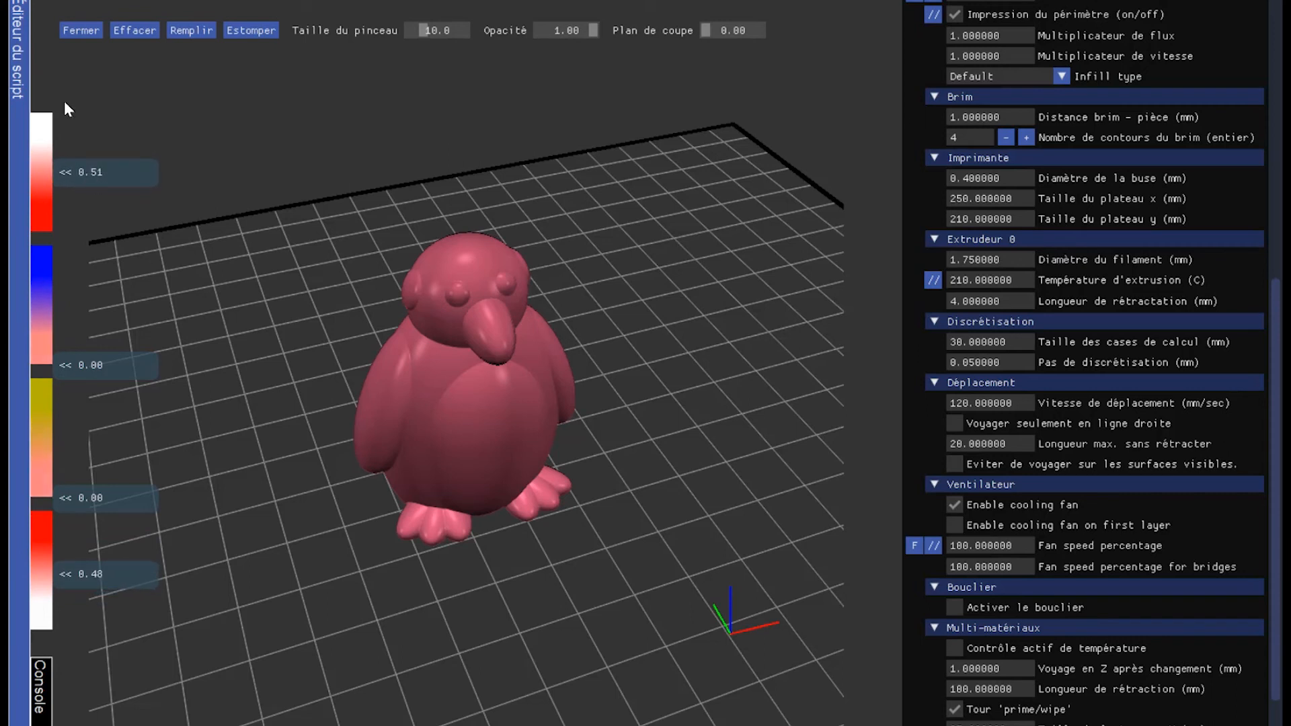
# Step: Set the mix's blue share to 0.52 and yellow share to 0.44, and paint the penguin's right wing, lower right body and right foot
pyautogui.moveTo(86, 365); pyautogui.dragTo(90, 296)
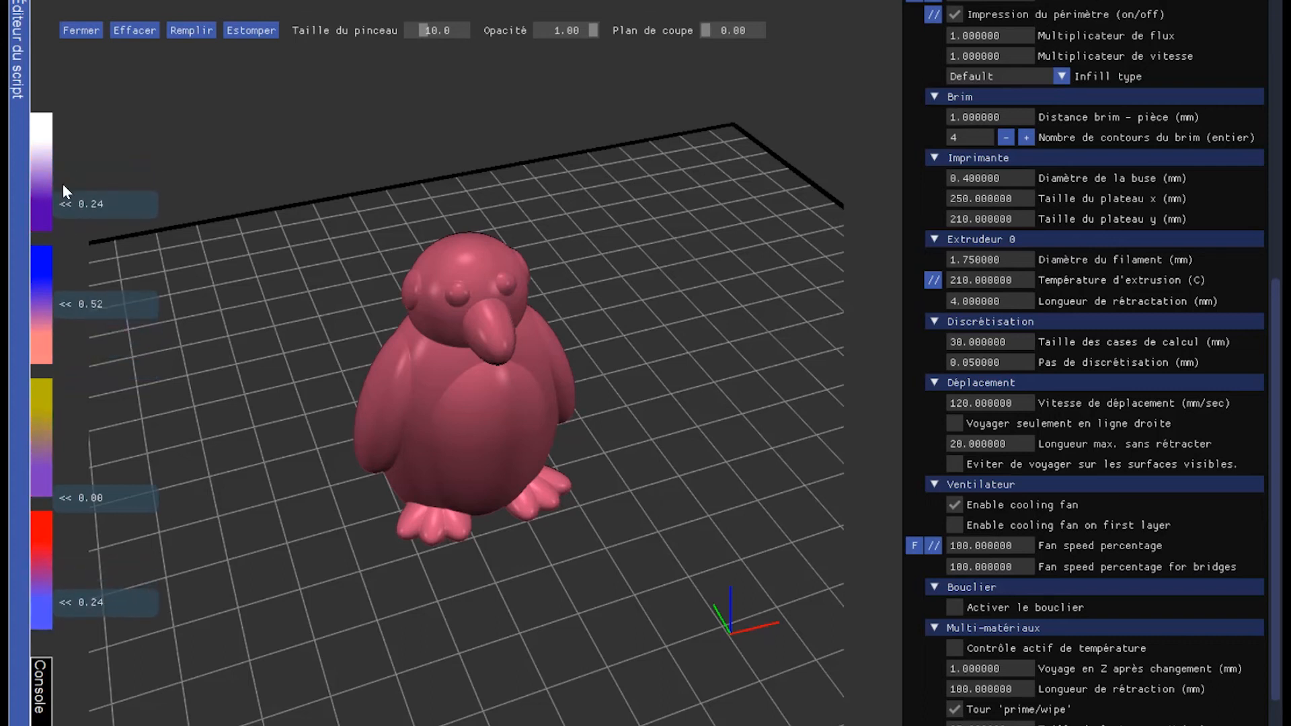
pyautogui.moveTo(75, 486); pyautogui.dragTo(72, 438)
pyautogui.moveTo(415, 447)
pyautogui.mouseDown()
pyautogui.moveTo(375, 427)
pyautogui.moveTo(393, 488)
pyautogui.moveTo(417, 452)
pyautogui.moveTo(421, 496)
pyautogui.moveTo(433, 495)
pyautogui.moveTo(422, 521)
pyautogui.moveTo(446, 542)
pyautogui.mouseUp()
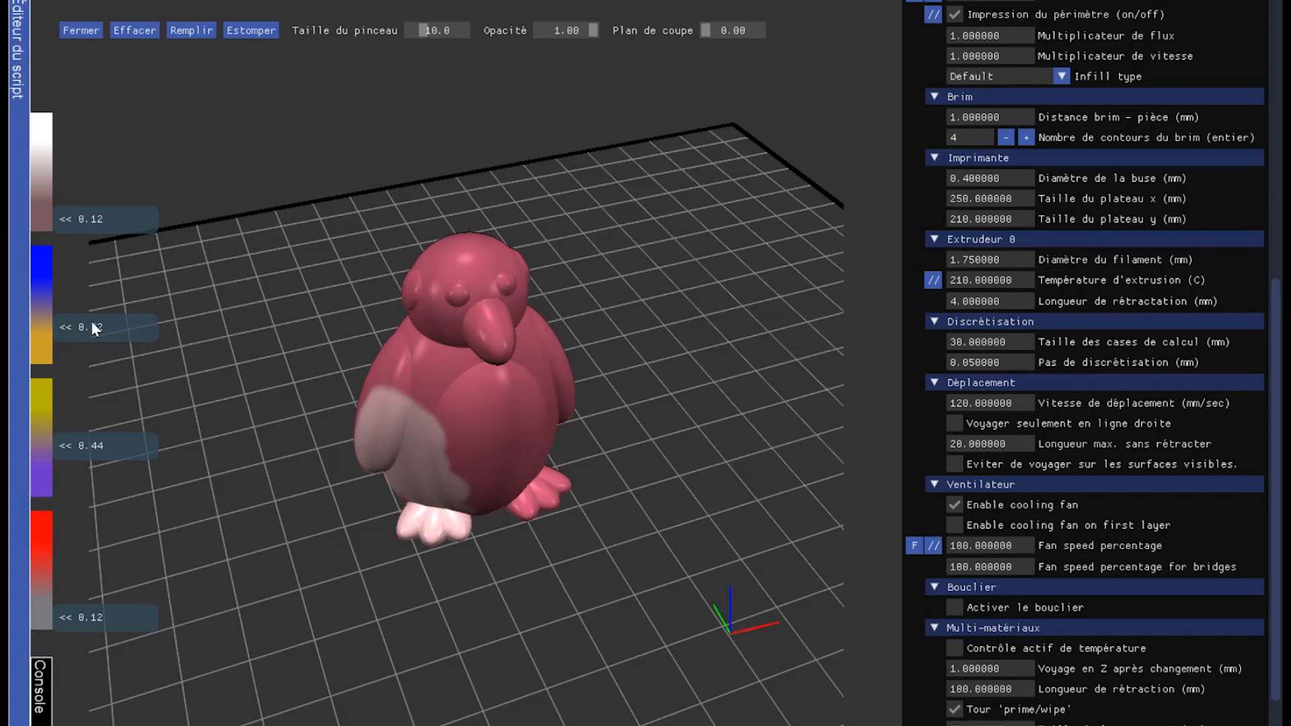
# Step: Set the blue extruder's share of the mix to 0.55 and paint the penguin's right shoulder
pyautogui.moveTo(91, 320); pyautogui.dragTo(91, 295)
pyautogui.moveTo(211, 192)
pyautogui.mouseDown()
pyautogui.moveTo(690, 283)
pyautogui.moveTo(773, 269)
pyautogui.mouseUp()
pyautogui.click(453, 377)
pyautogui.moveTo(453, 377)
pyautogui.mouseDown()
pyautogui.moveTo(513, 363)
pyautogui.moveTo(407, 355)
pyautogui.moveTo(516, 361)
pyautogui.mouseUp()
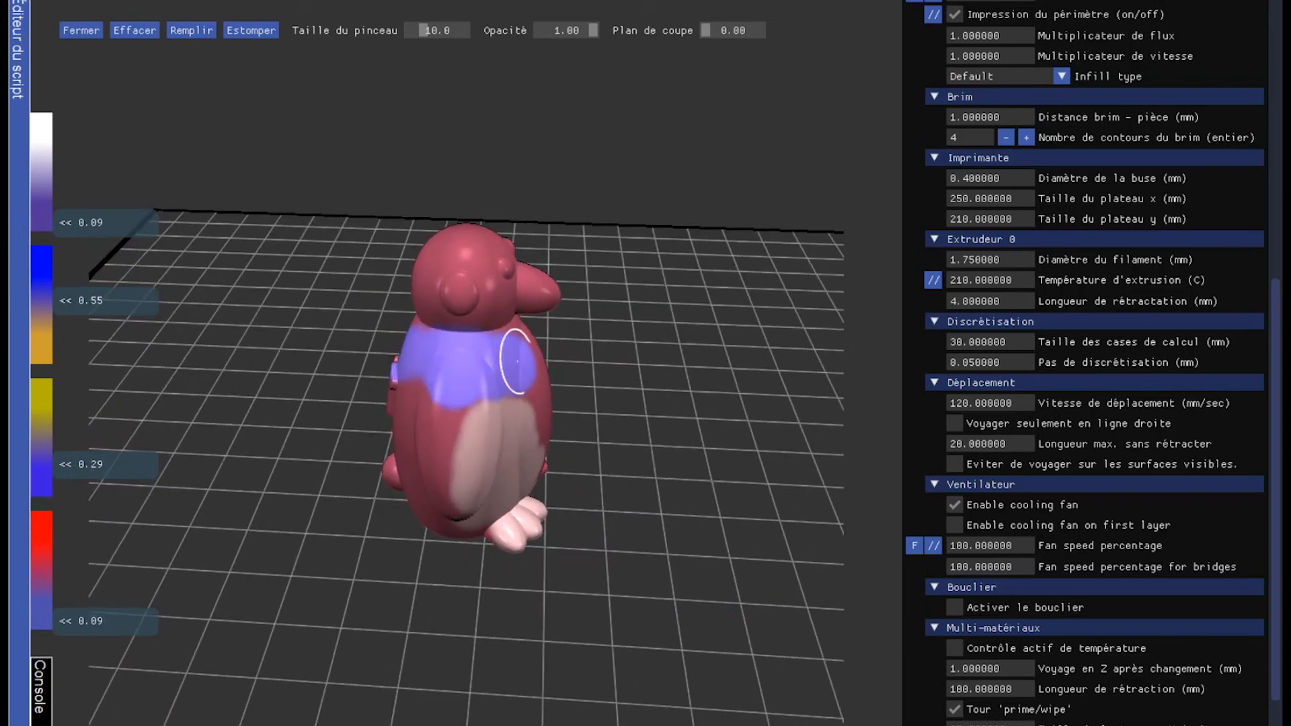
# Step: Set the yellow extruder's share of the mix to 0.50, paint the penguin's left foot and lower left side, and finish the extruder-mix painting
pyautogui.moveTo(685, 291)
pyautogui.mouseDown()
pyautogui.moveTo(370, 263)
pyautogui.moveTo(273, 234)
pyautogui.mouseUp()
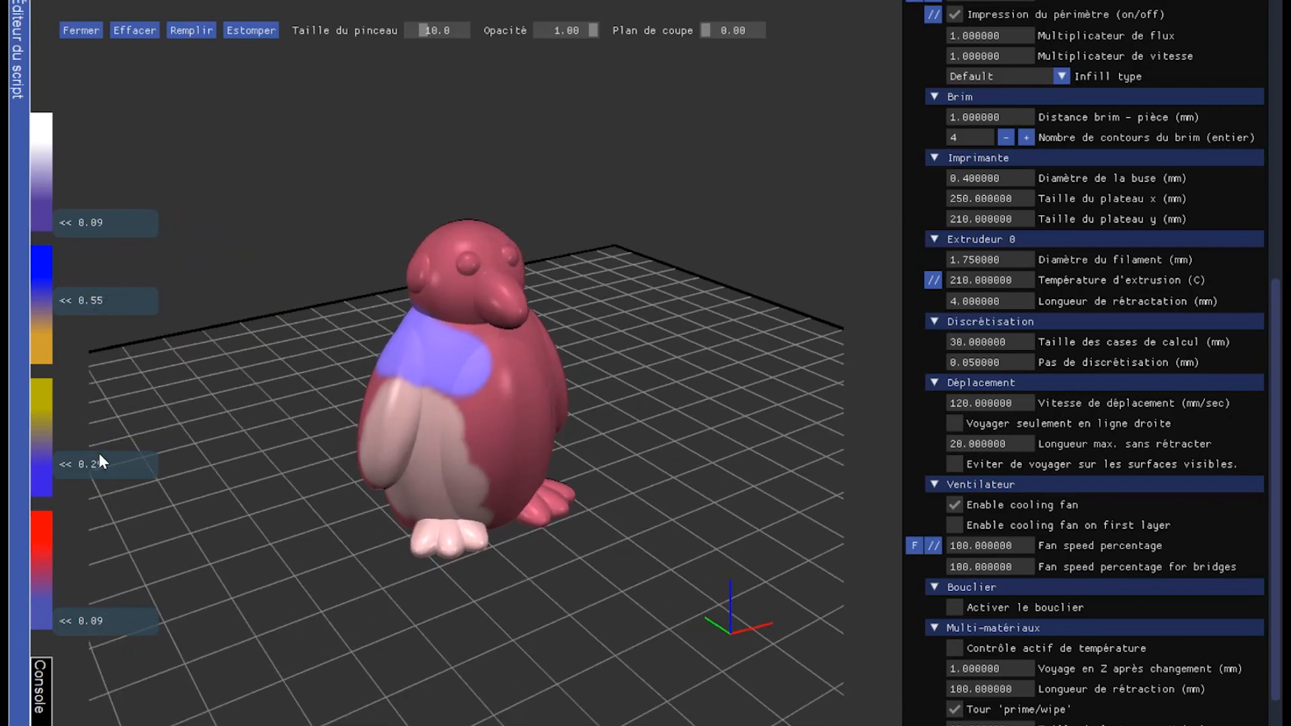
pyautogui.moveTo(90, 464); pyautogui.dragTo(90, 439)
pyautogui.moveTo(712, 440)
pyautogui.mouseDown()
pyautogui.moveTo(628, 438)
pyautogui.moveTo(511, 394)
pyautogui.mouseUp()
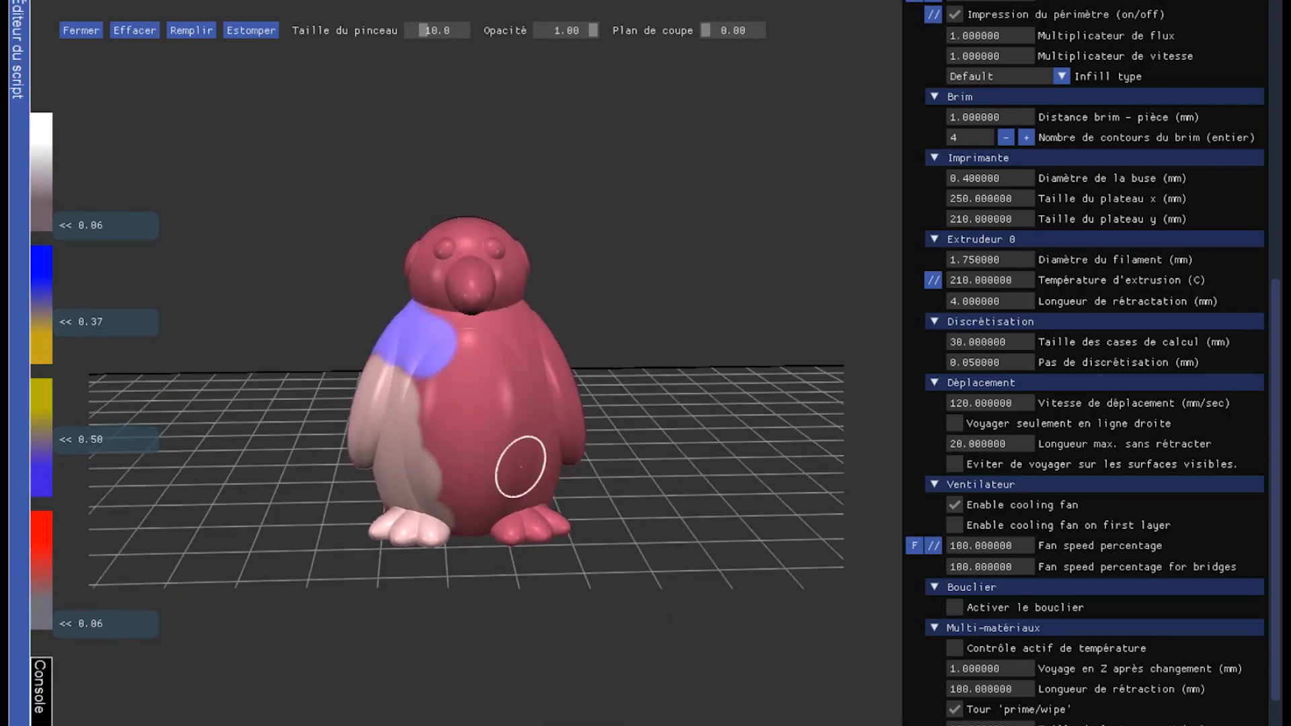
pyautogui.moveTo(521, 531); pyautogui.dragTo(562, 457)
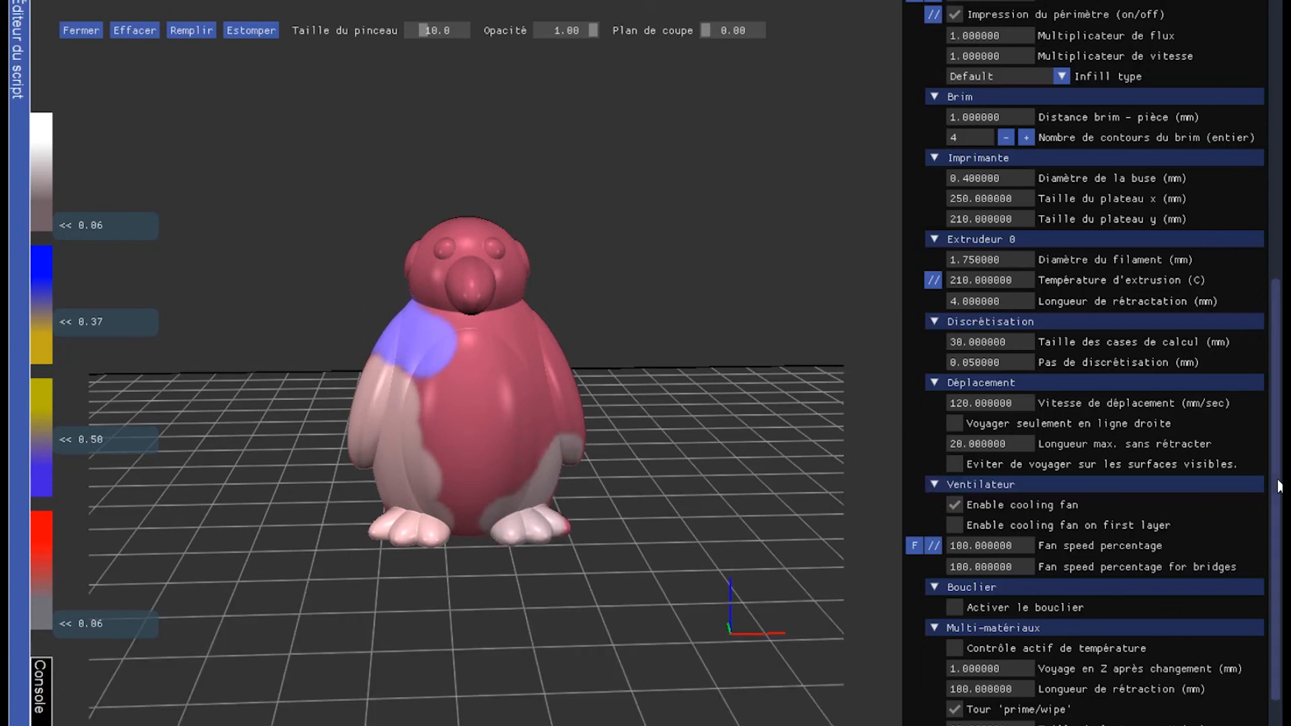
pyautogui.moveTo(1276, 489); pyautogui.dragTo(1276, 536)
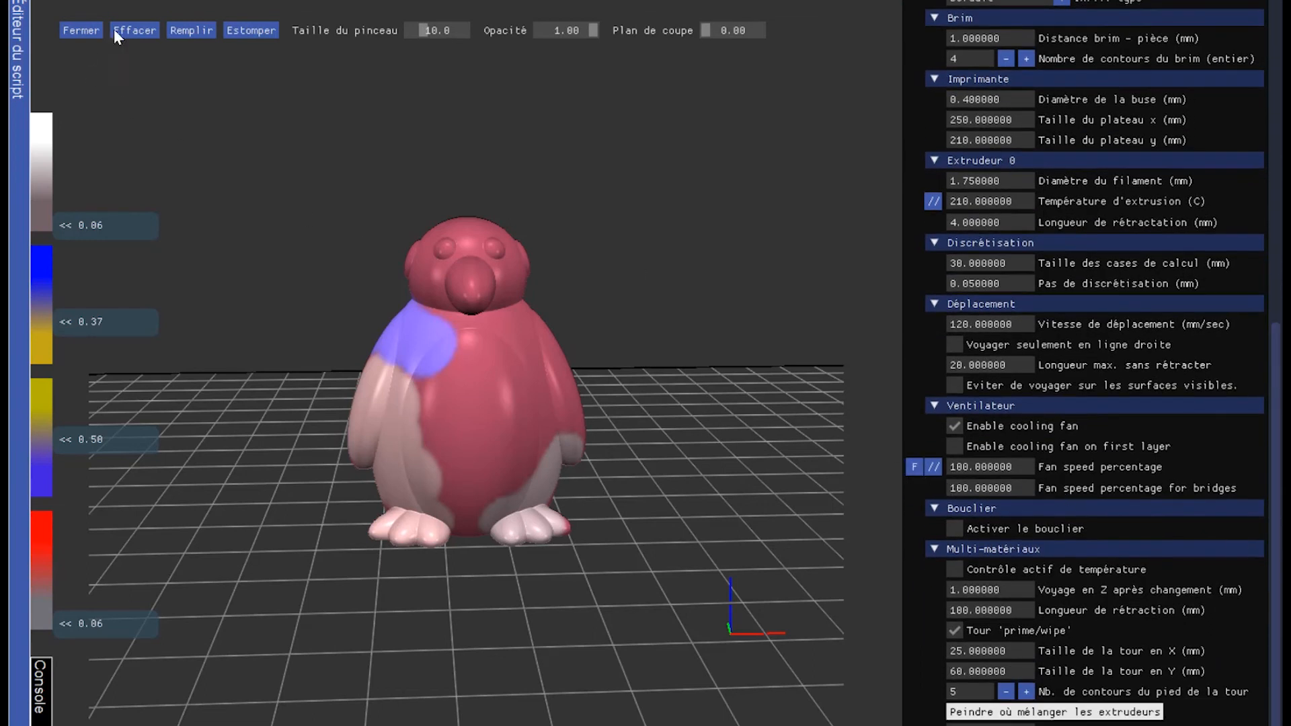
pyautogui.click(80, 30)
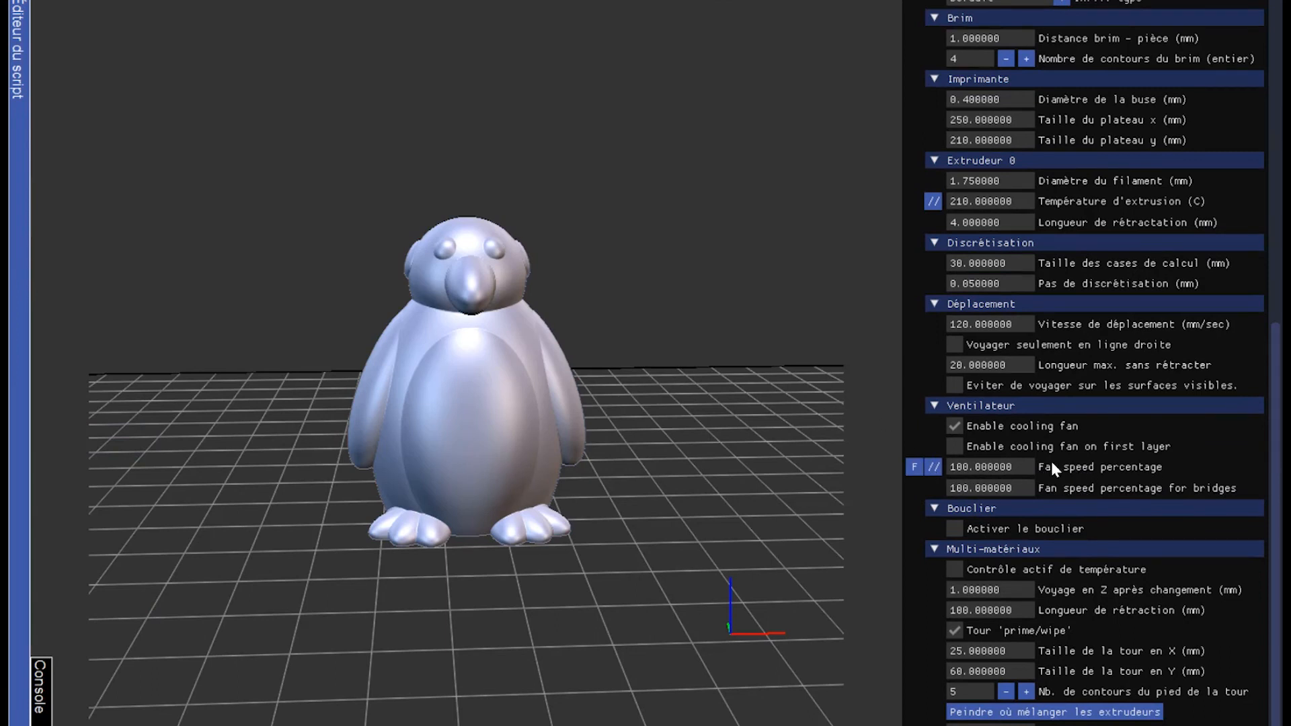
# Step: Open the per-slice editing of the fan speed percentage, close it and clear the per-slice setting
pyautogui.click(932, 465)
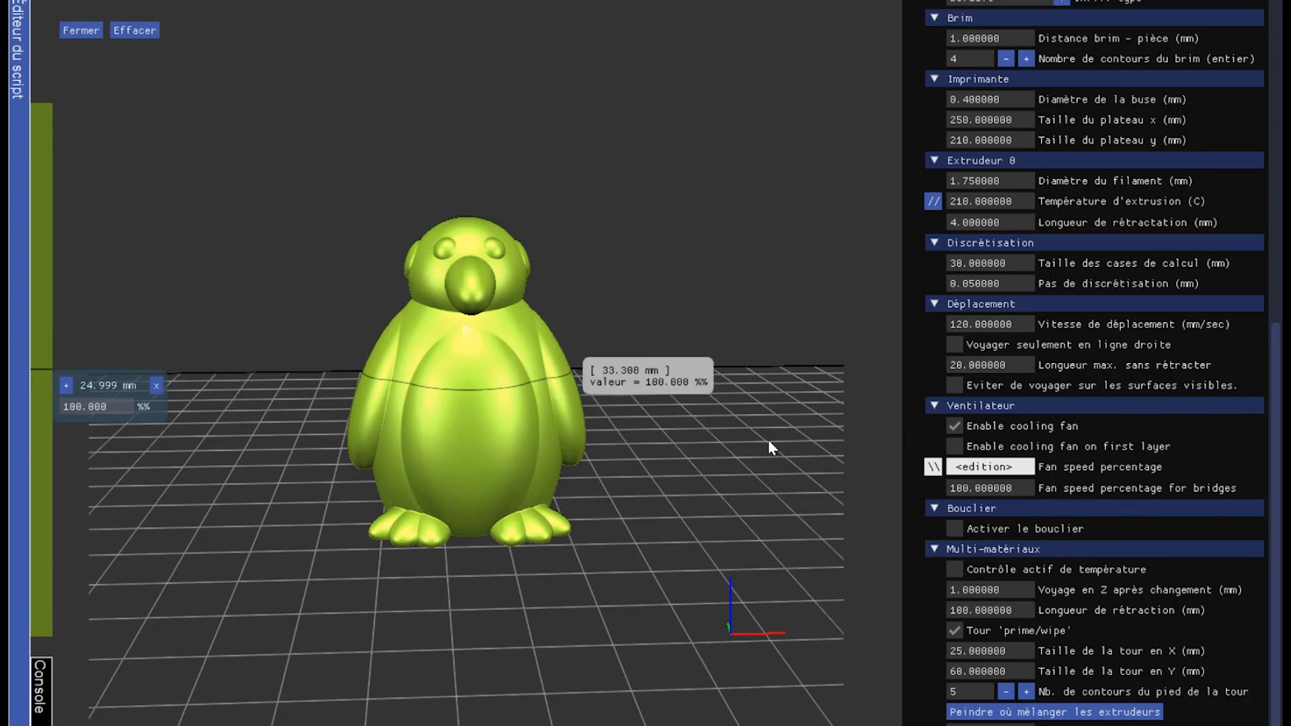
pyautogui.click(79, 31)
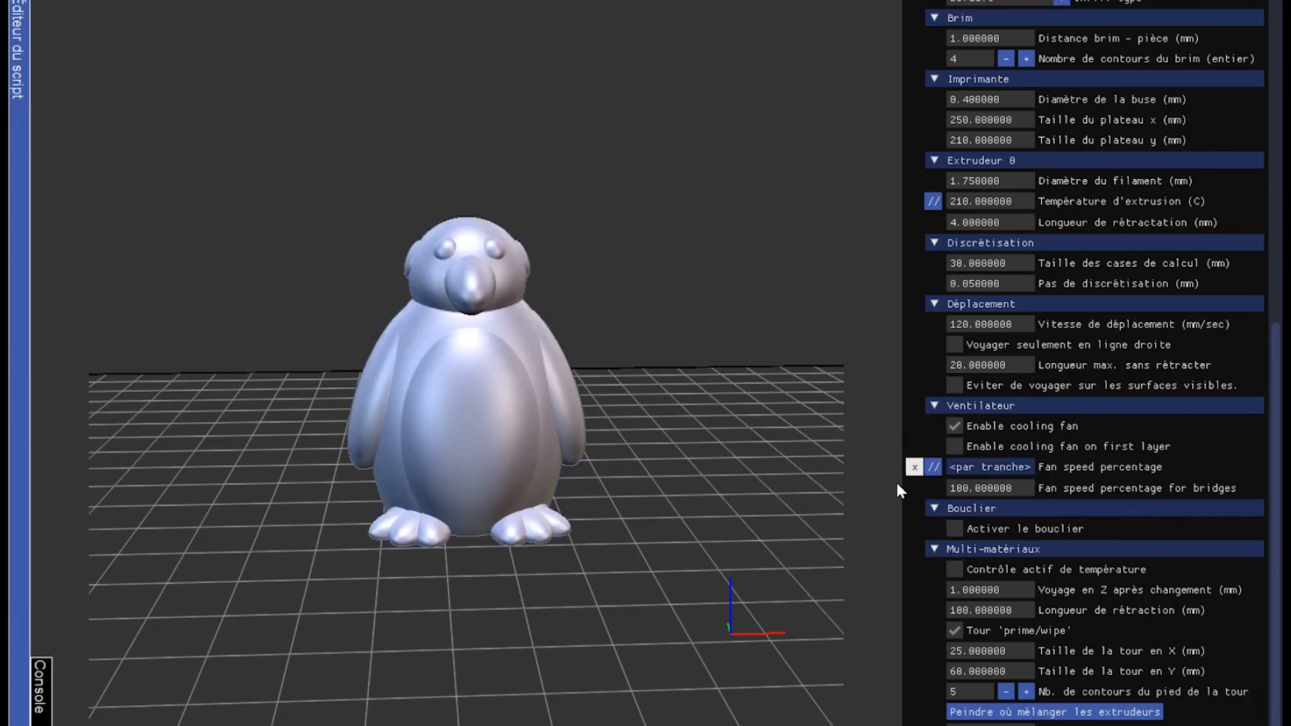
pyautogui.click(912, 471)
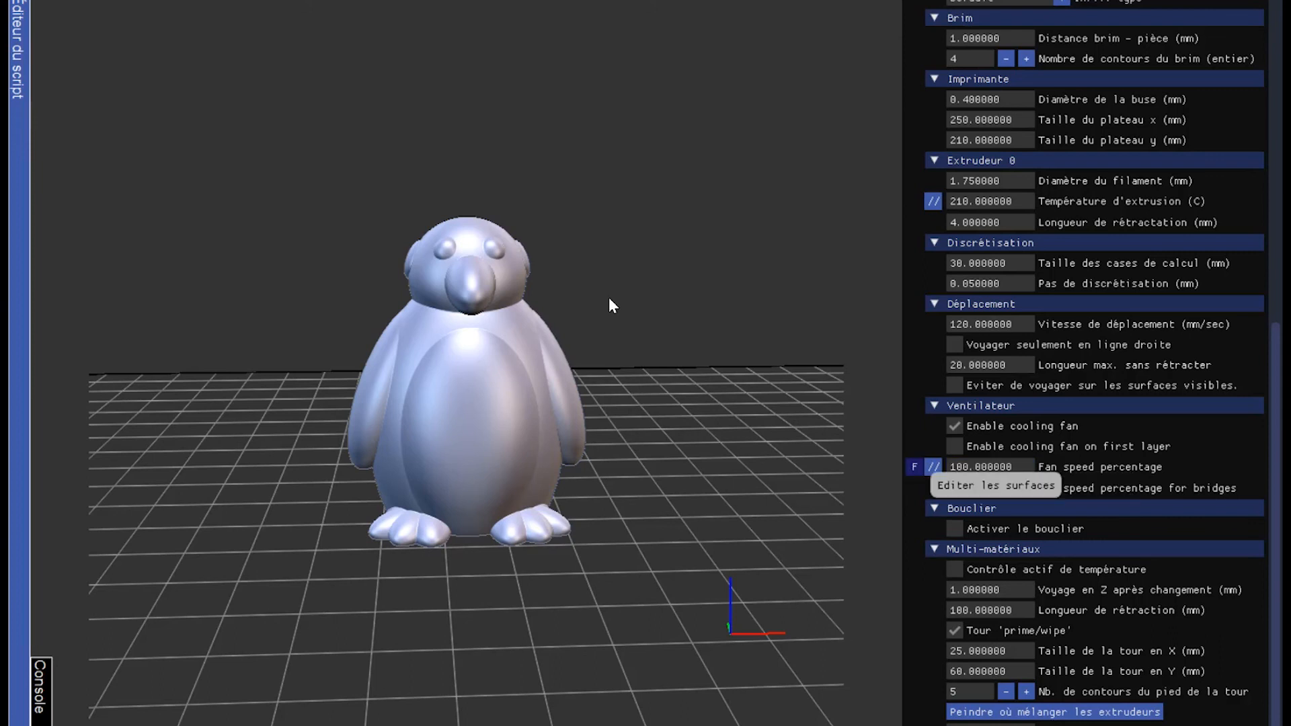
# Step: Paint the fan speed percentage as a field, using about 65% on the penguin's belly and 42.16% around its base and feet
pyautogui.click(921, 467)
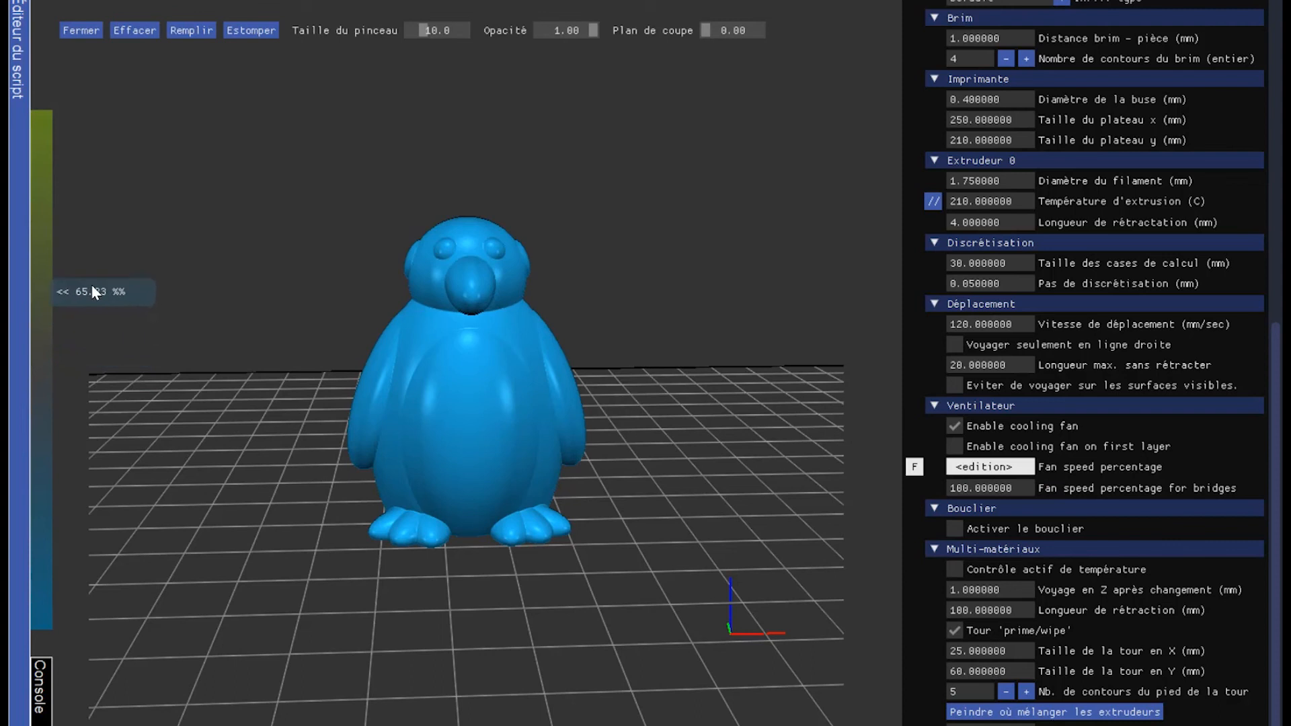
pyautogui.moveTo(450, 366)
pyautogui.mouseDown()
pyautogui.moveTo(504, 377)
pyautogui.moveTo(438, 396)
pyautogui.moveTo(481, 406)
pyautogui.moveTo(470, 397)
pyautogui.mouseUp()
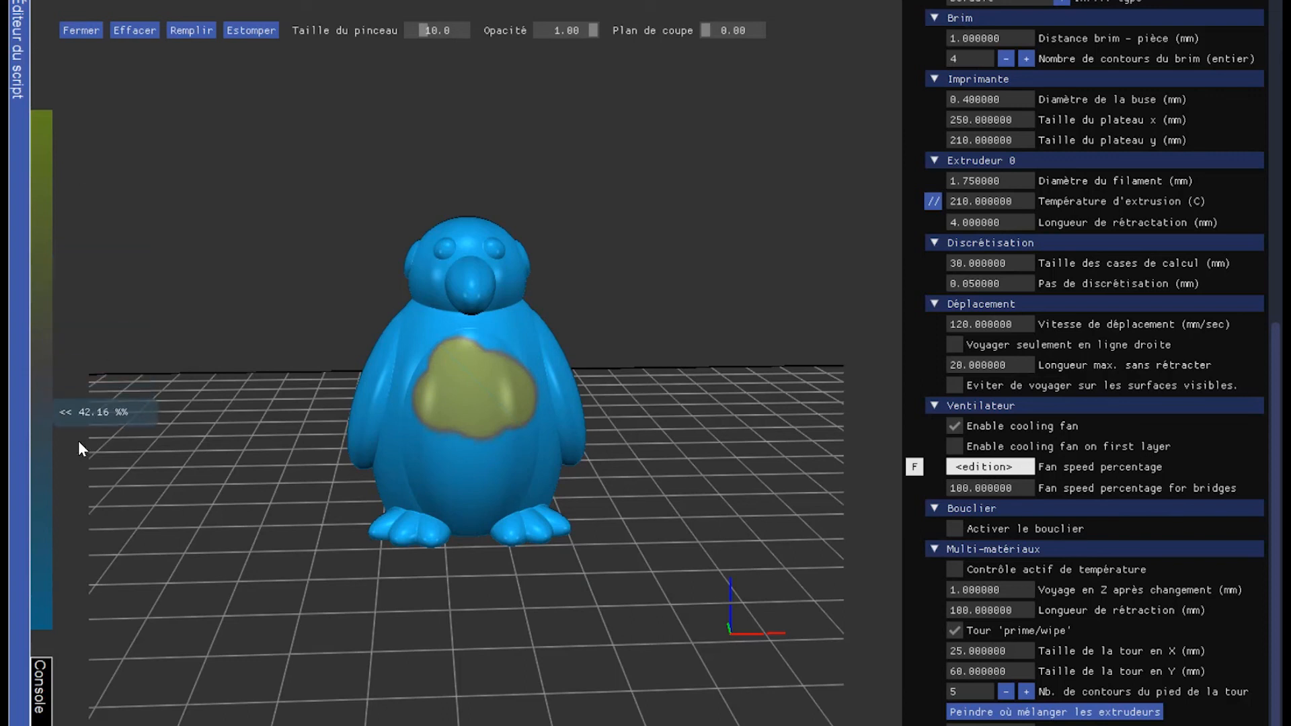
pyautogui.moveTo(402, 500)
pyautogui.mouseDown()
pyautogui.moveTo(397, 513)
pyautogui.moveTo(531, 528)
pyautogui.moveTo(470, 495)
pyautogui.moveTo(402, 487)
pyautogui.mouseUp()
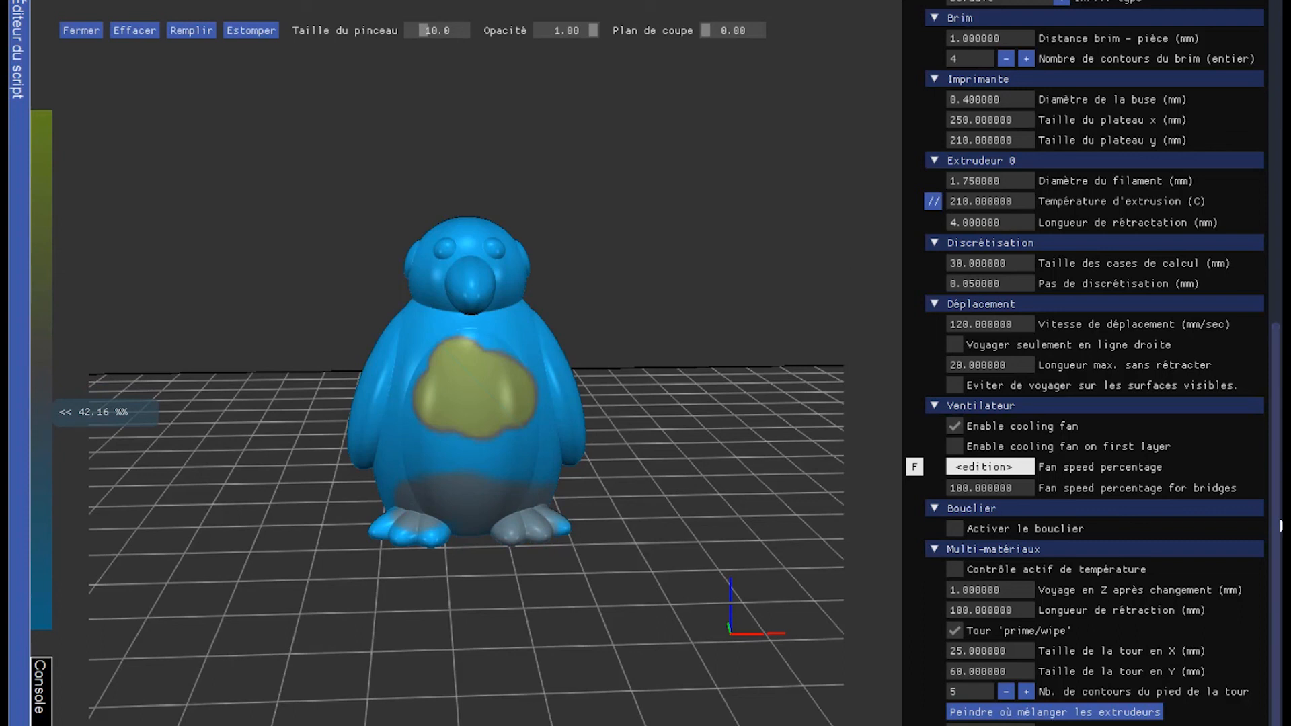
pyautogui.moveTo(1282, 500)
pyautogui.mouseDown()
pyautogui.moveTo(1278, 232)
pyautogui.moveTo(1274, 308)
pyautogui.moveTo(1216, 76)
pyautogui.moveTo(1220, 46)
pyautogui.mouseUp()
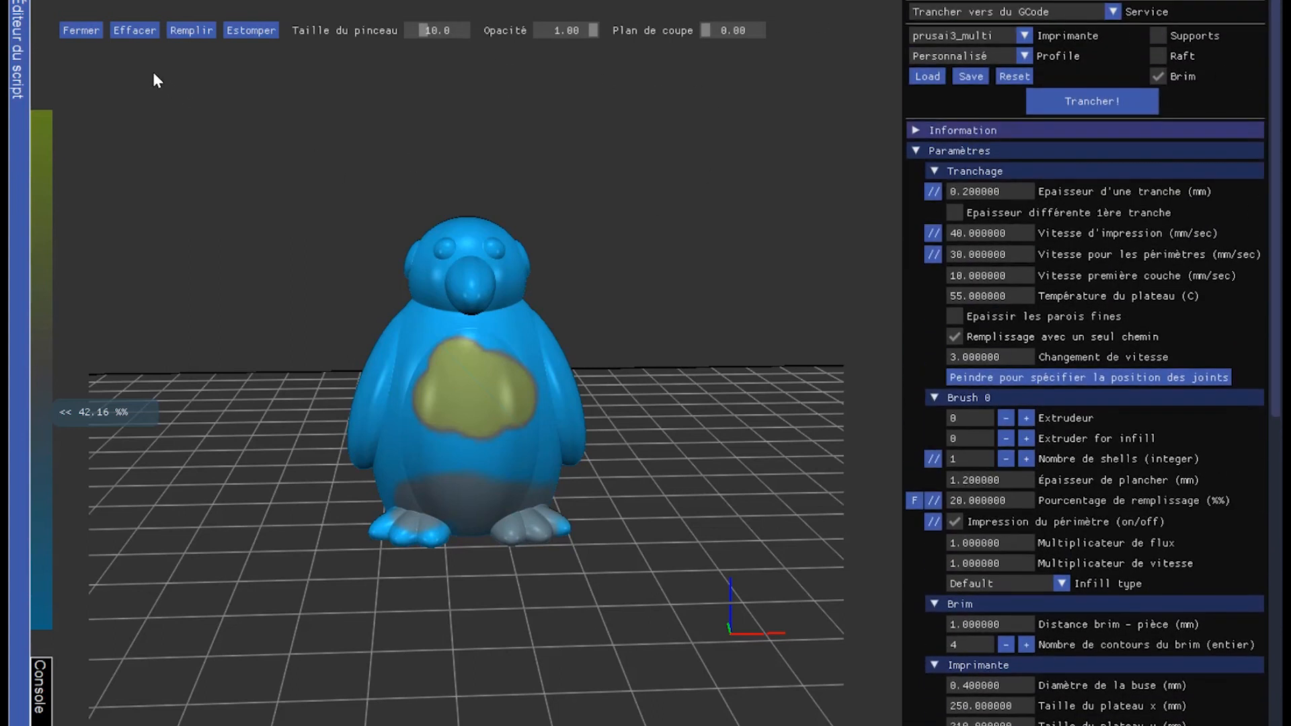
pyautogui.click(73, 33)
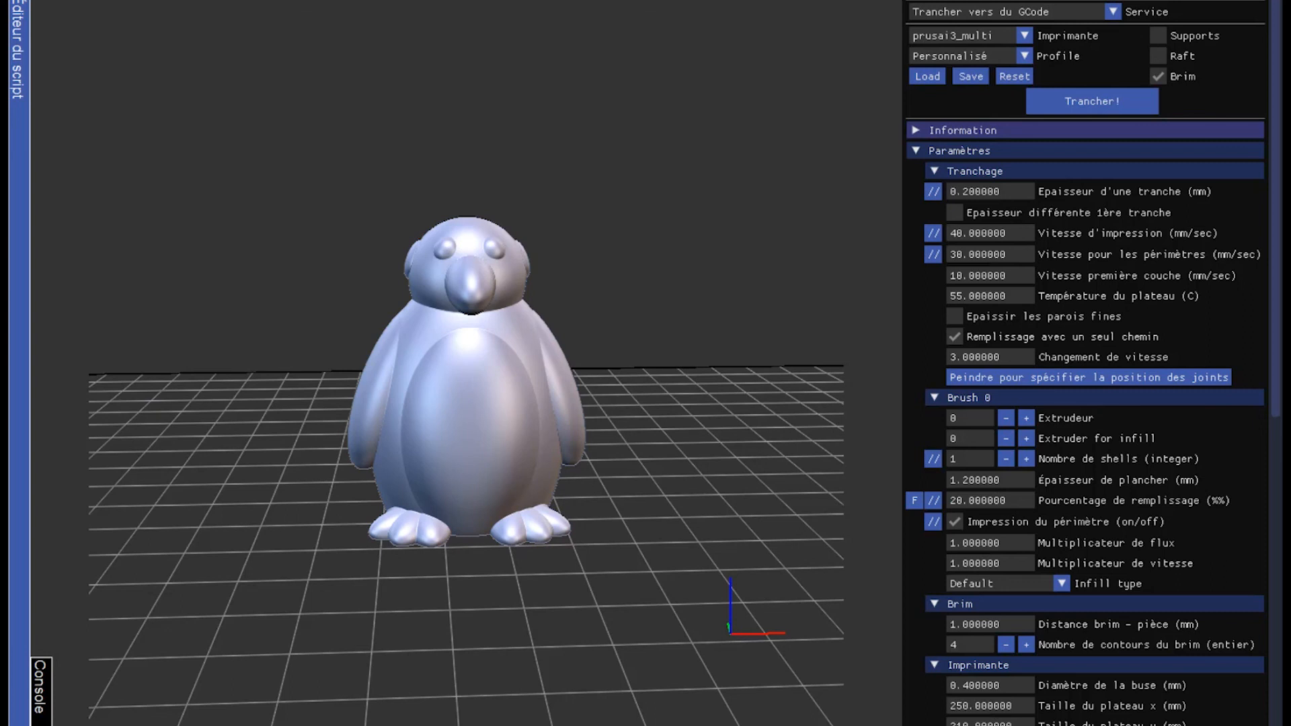
# Step: Switch to File Explorer and go to the %AppData% folder
pyautogui.press('super+e')
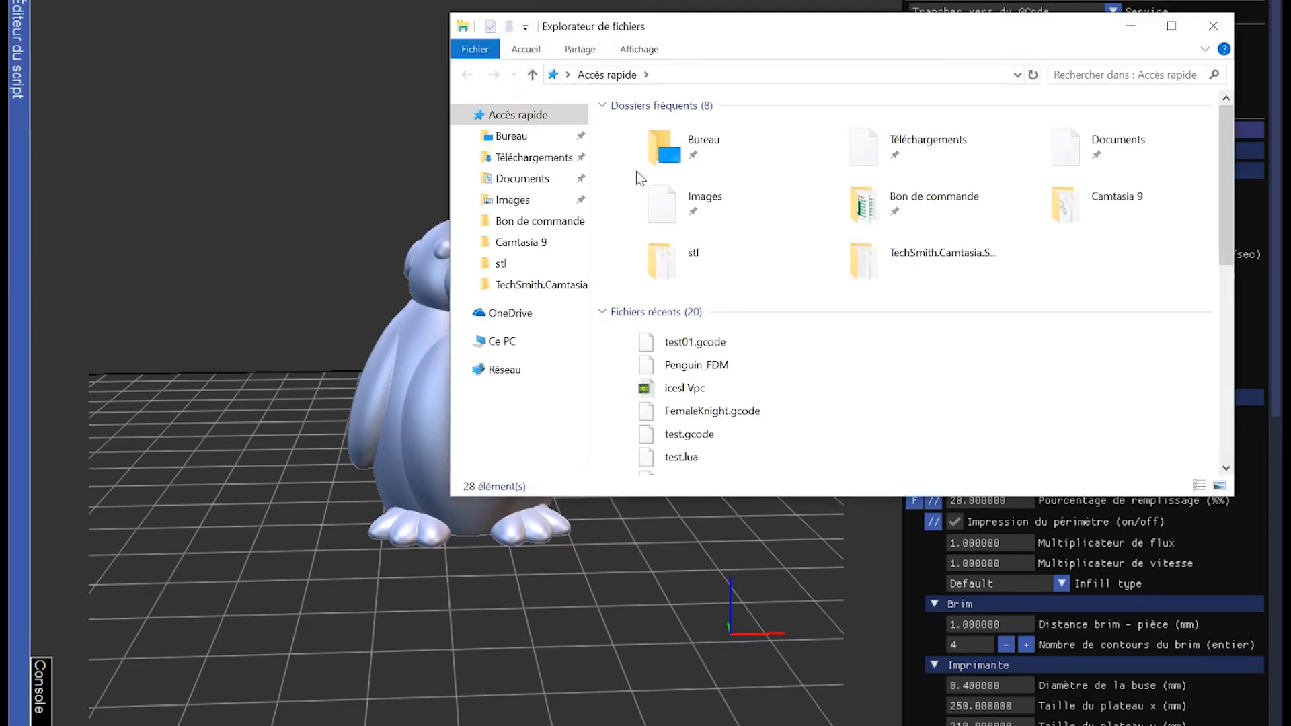
pyautogui.click(691, 75)
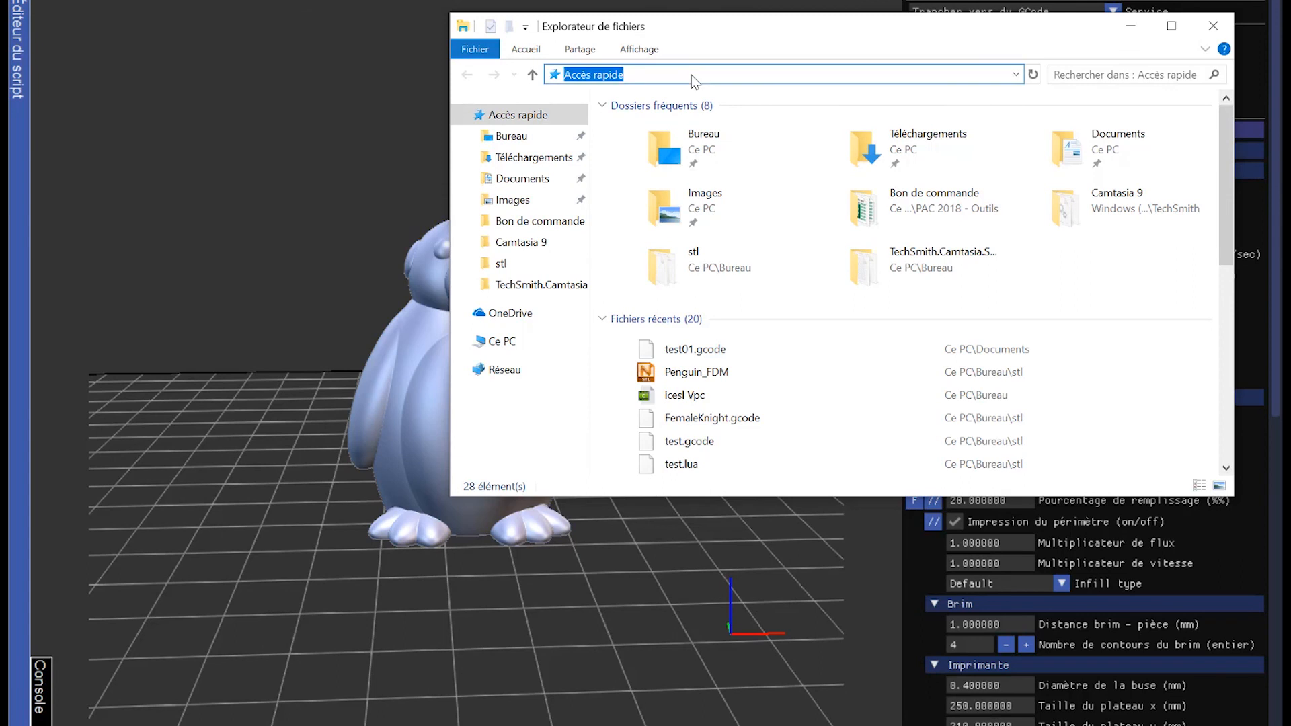
pyautogui.write('%AppData')
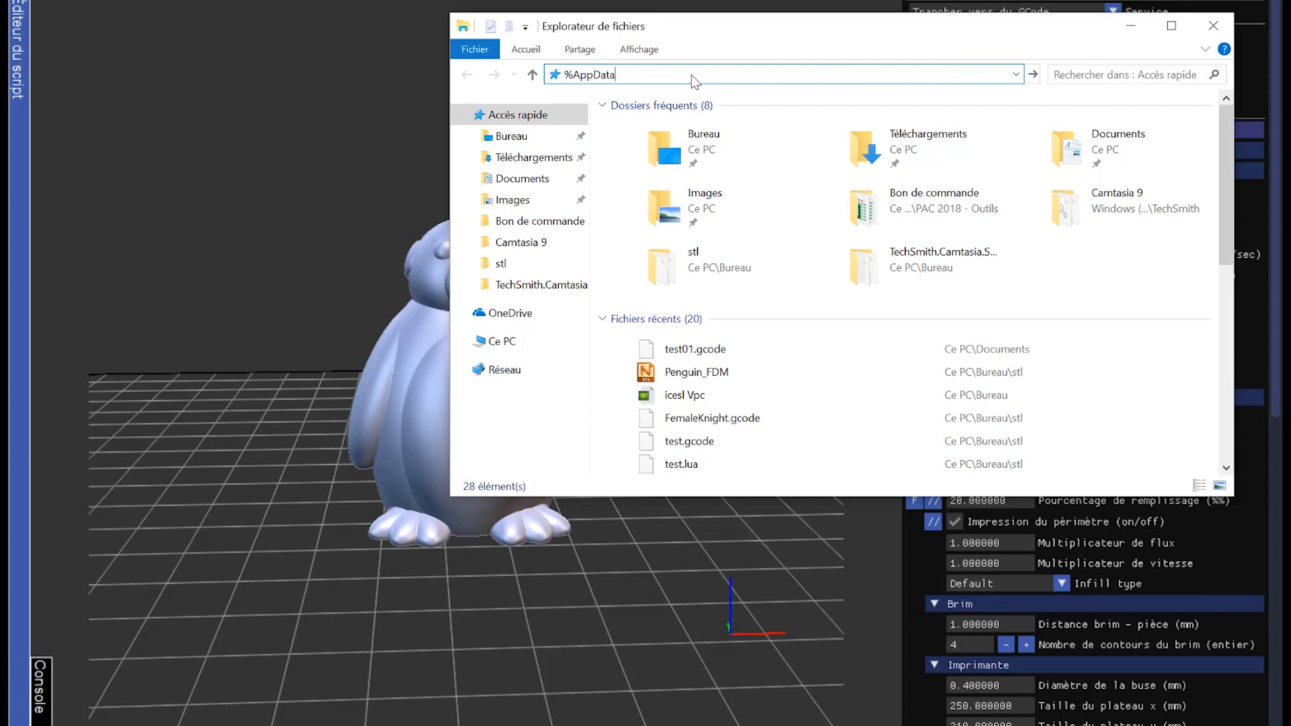
pyautogui.write('%')
pyautogui.press('Return')
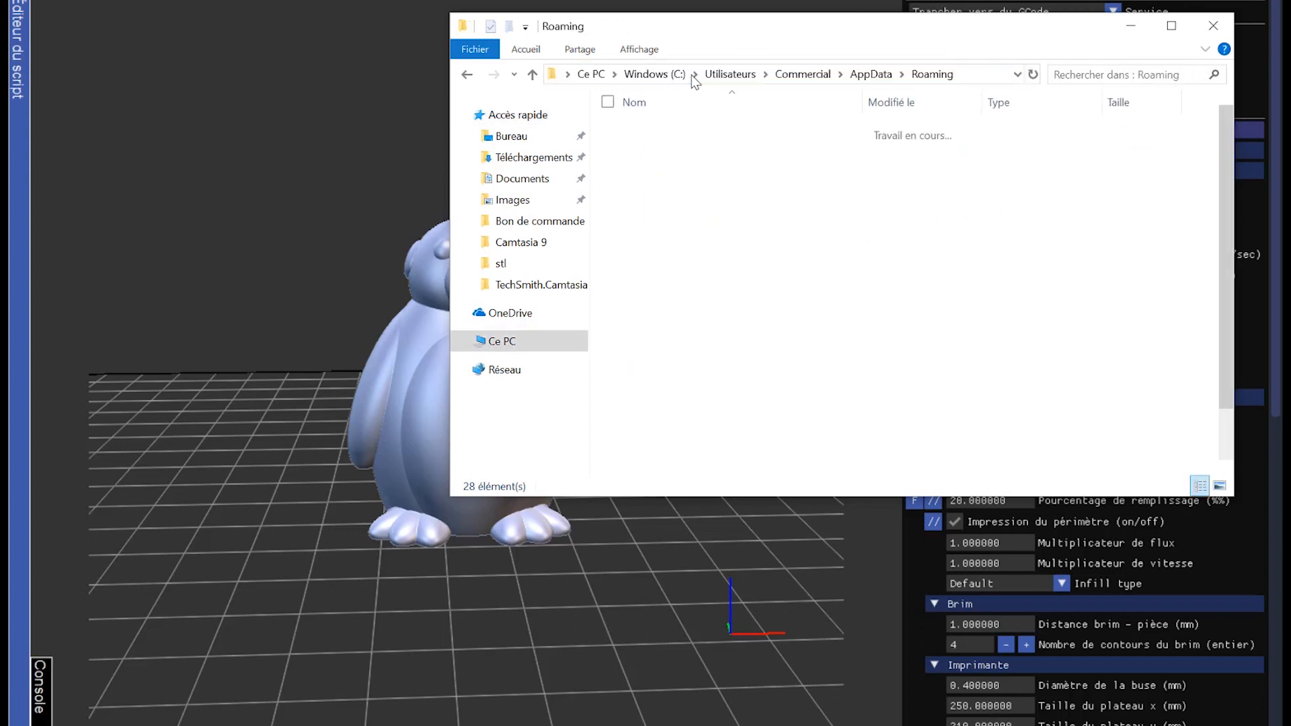
# Step: Go to IceSL > icesl-printers > fff, look through the printer profile folders and close the file window
pyautogui.click(669, 222)
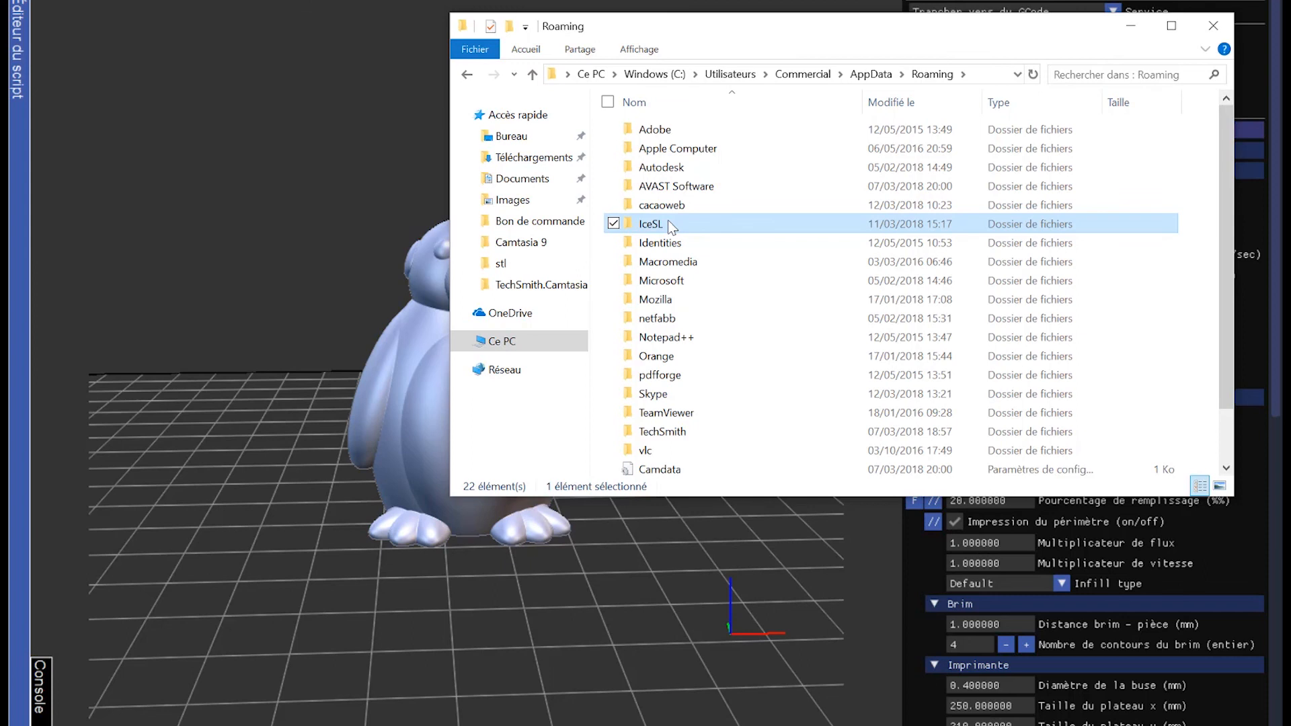
pyautogui.doubleClick(667, 222)
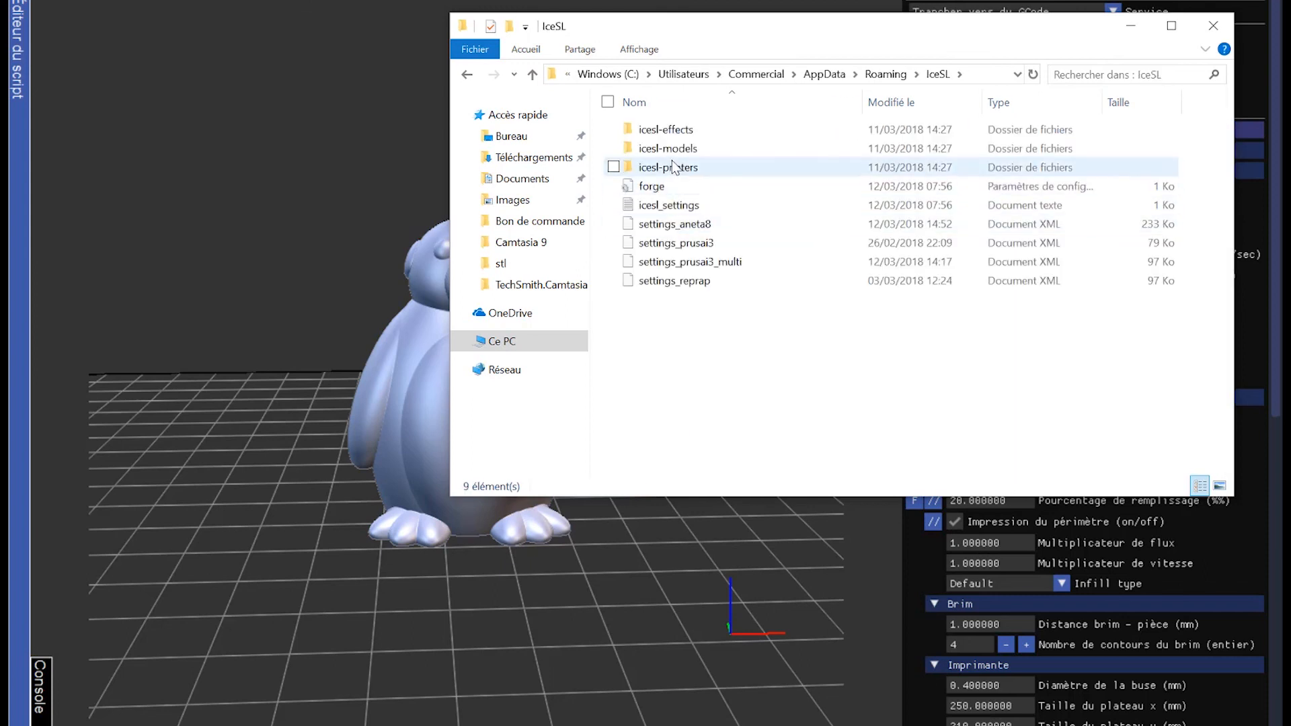
pyautogui.doubleClick(674, 167)
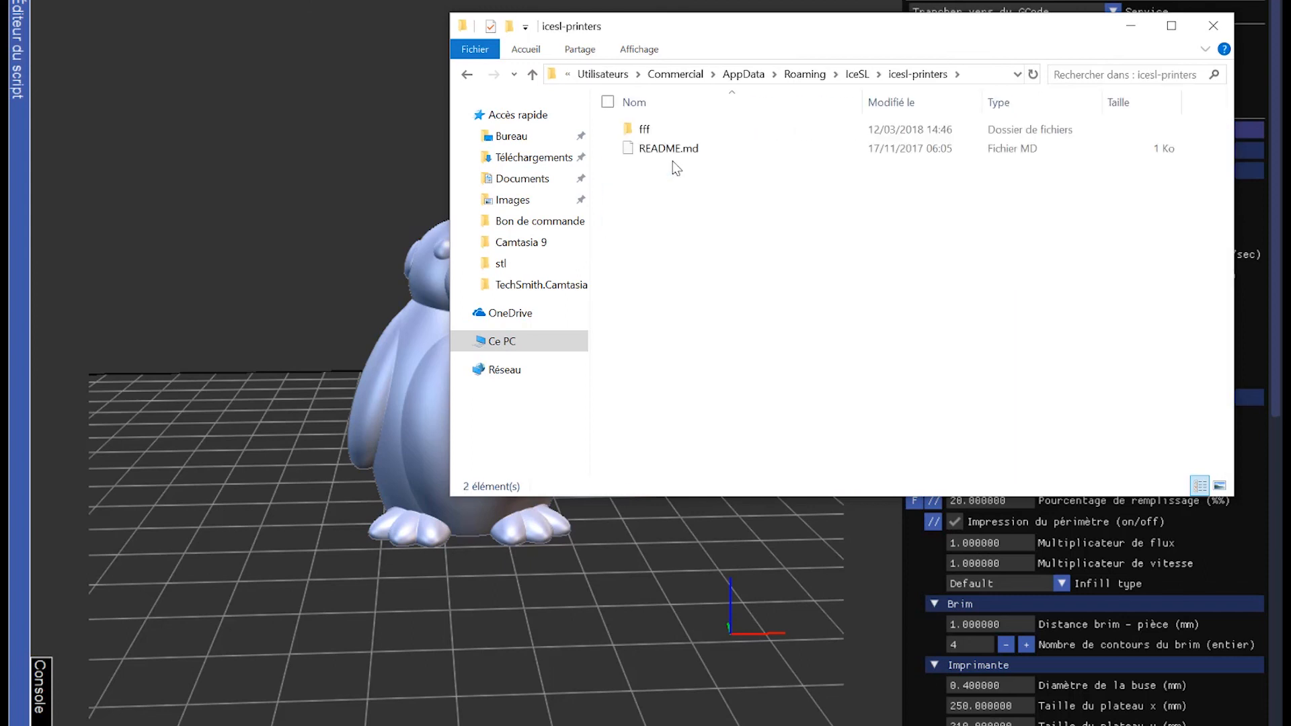
pyautogui.doubleClick(644, 129)
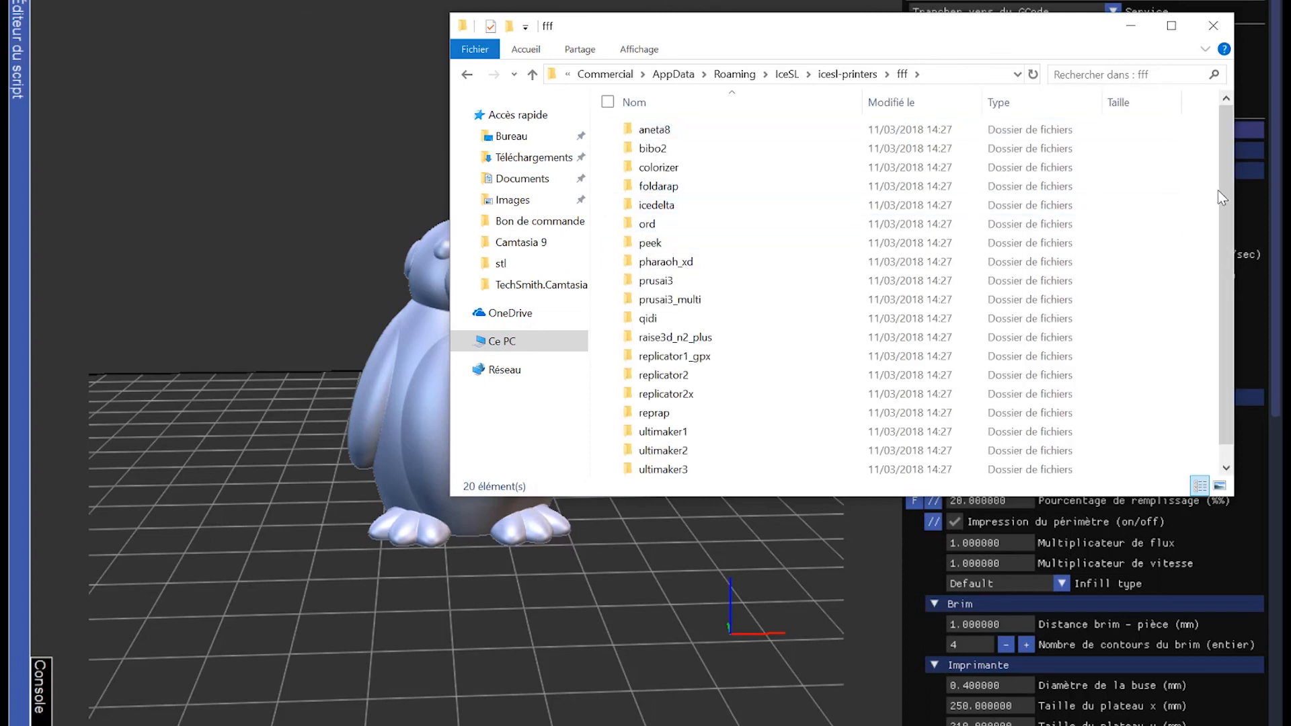
pyautogui.moveTo(1227, 215); pyautogui.dragTo(1236, 303)
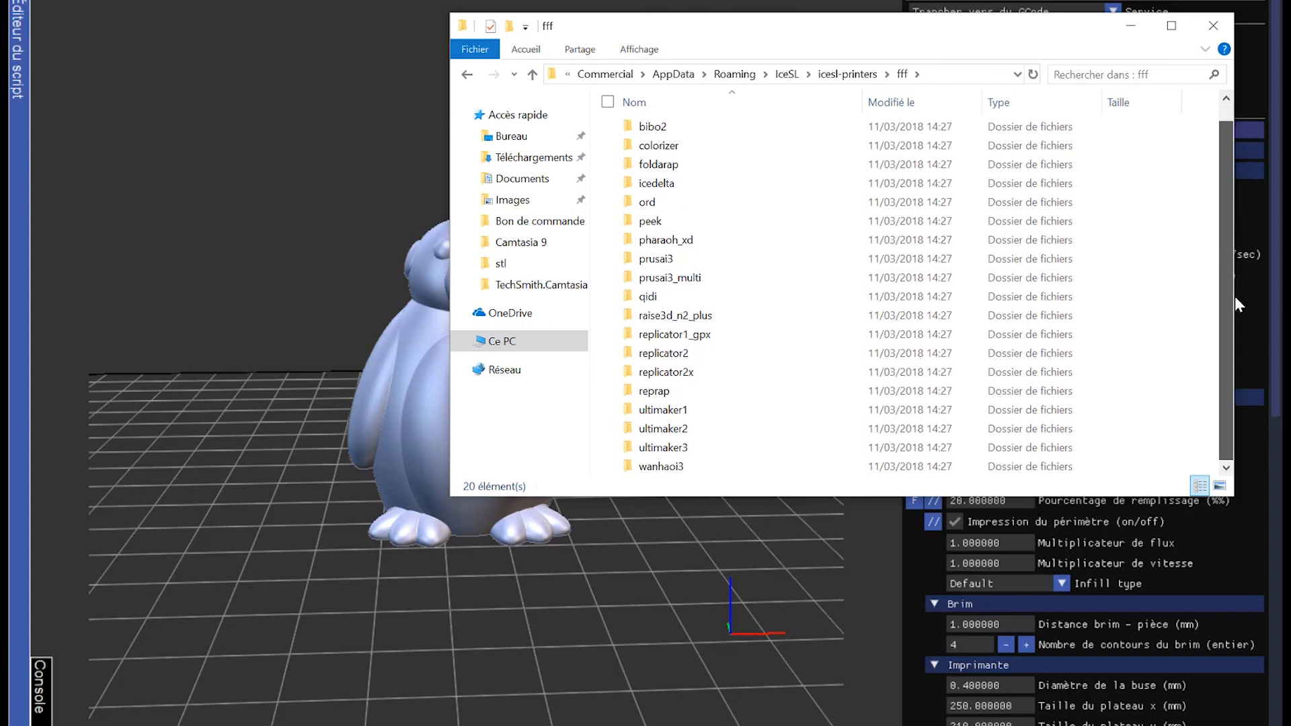
pyautogui.moveTo(1243, 229); pyautogui.dragTo(1239, 152)
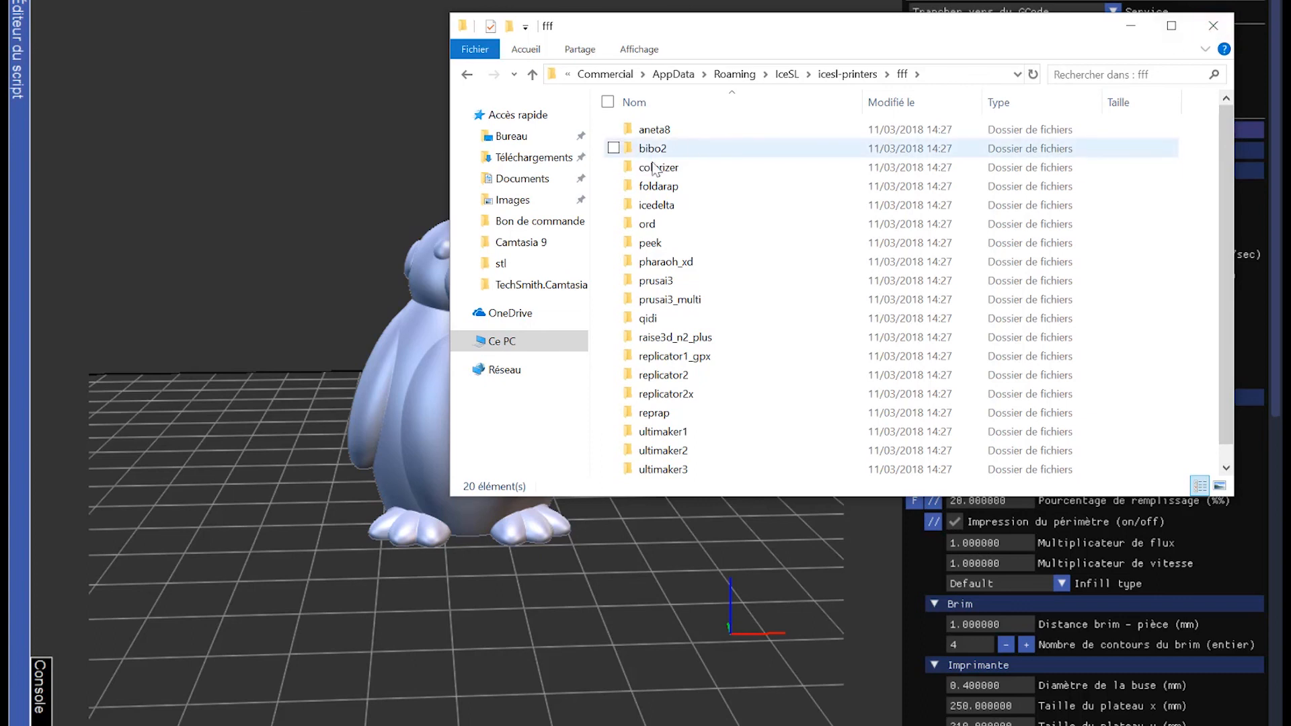
pyautogui.click(1214, 27)
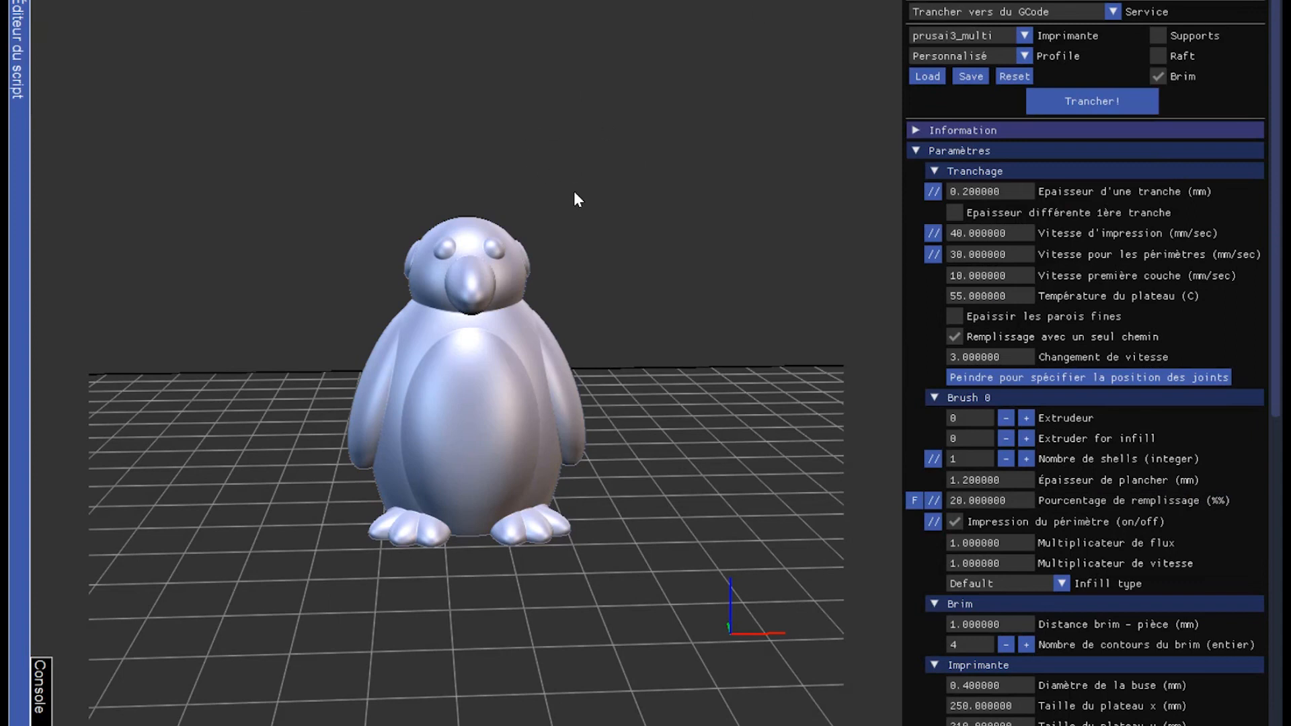